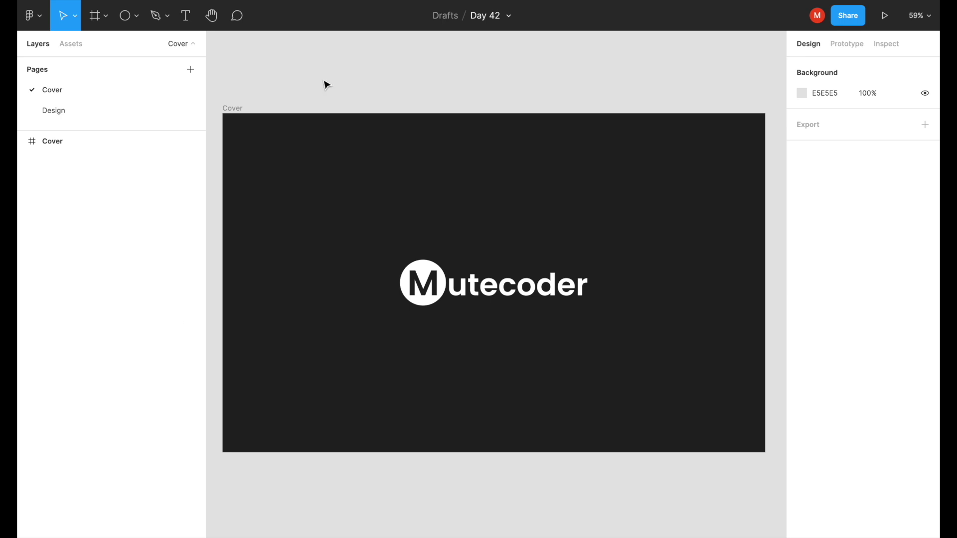
# Switch to the Design page and select the three colour swatches beside the frame
pyautogui.click(100, 110)
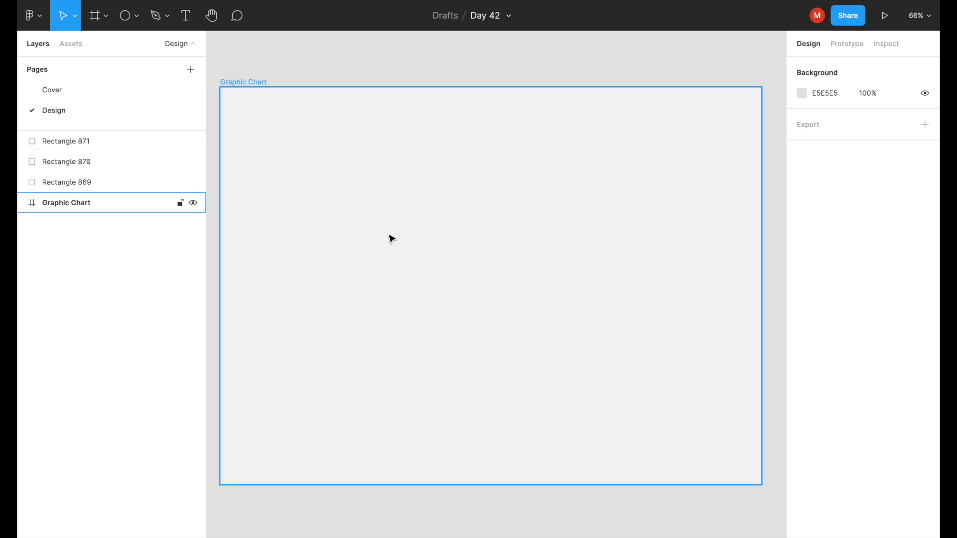
pyautogui.scroll(-3, 379, 225)
pyautogui.moveTo(305, 175); pyautogui.dragTo(357, 256)
pyautogui.scroll(2, 442, 254)
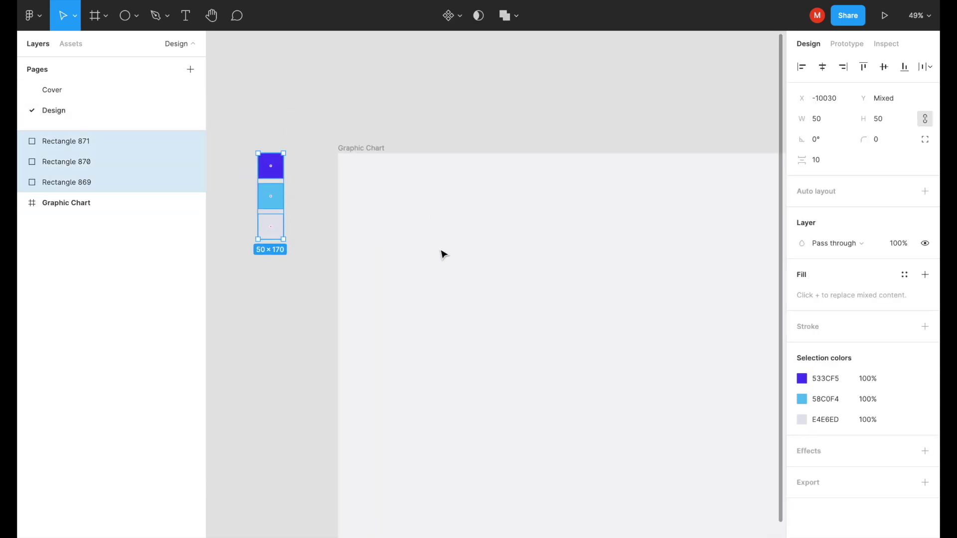
pyautogui.scroll(2, 443, 255)
# Select the Graphic Chart frame, zoom to fit it, then clear the selection
pyautogui.click(444, 255)
pyautogui.hscroll(2, 444, 254)
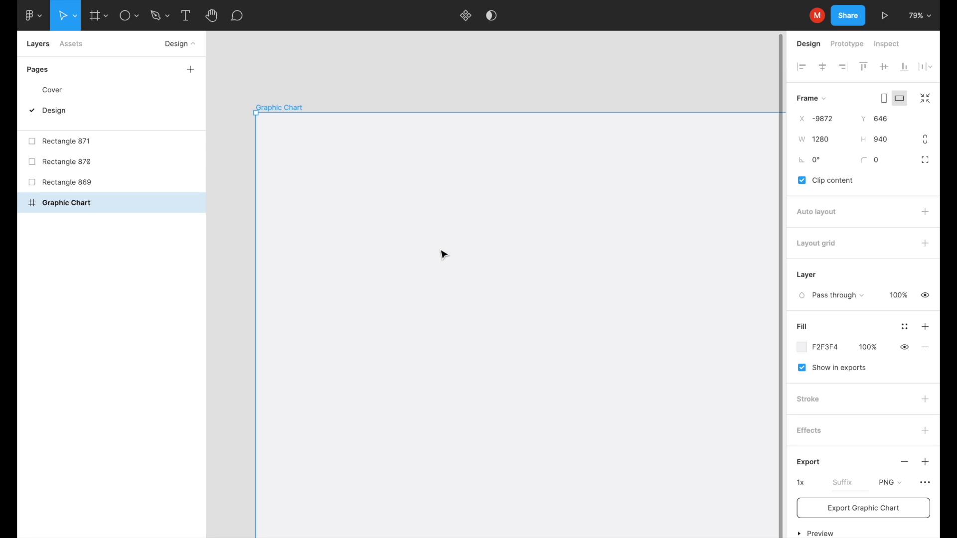
pyautogui.scroll(-2, 434, 256)
pyautogui.hotkey('shift', '2')
pyautogui.click(435, 66)
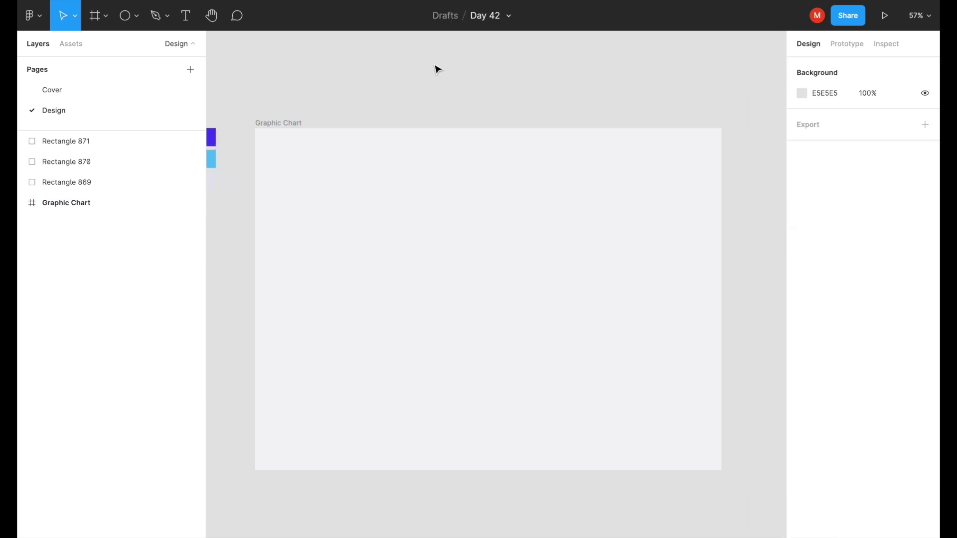
# Change the shape tool from Line to Rectangle
pyautogui.click(137, 16)
pyautogui.click(125, 60)
pyautogui.click(138, 20)
pyautogui.click(126, 48)
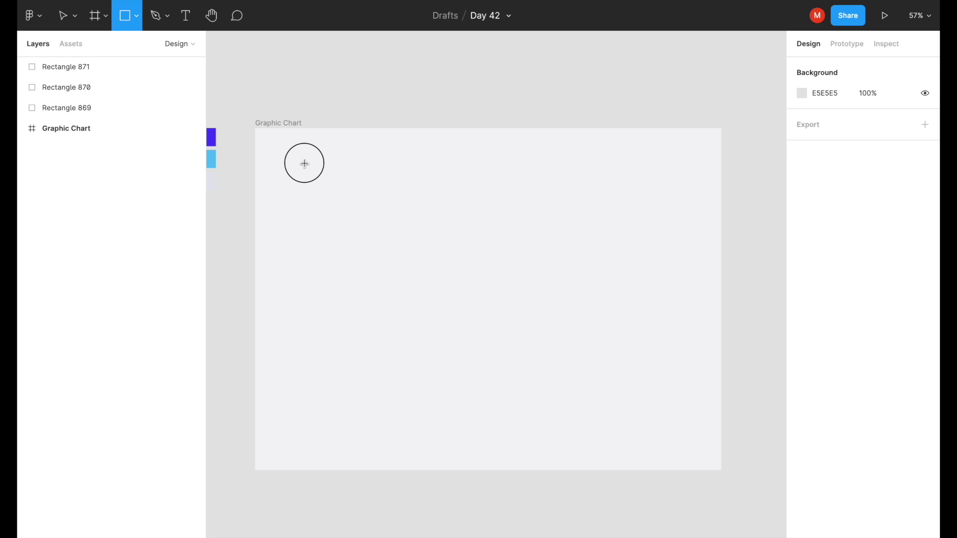
# Draw a 479 px wide card in the frame's top-left and copy it 60 px right
pyautogui.moveTo(301, 160); pyautogui.dragTo(488, 293)
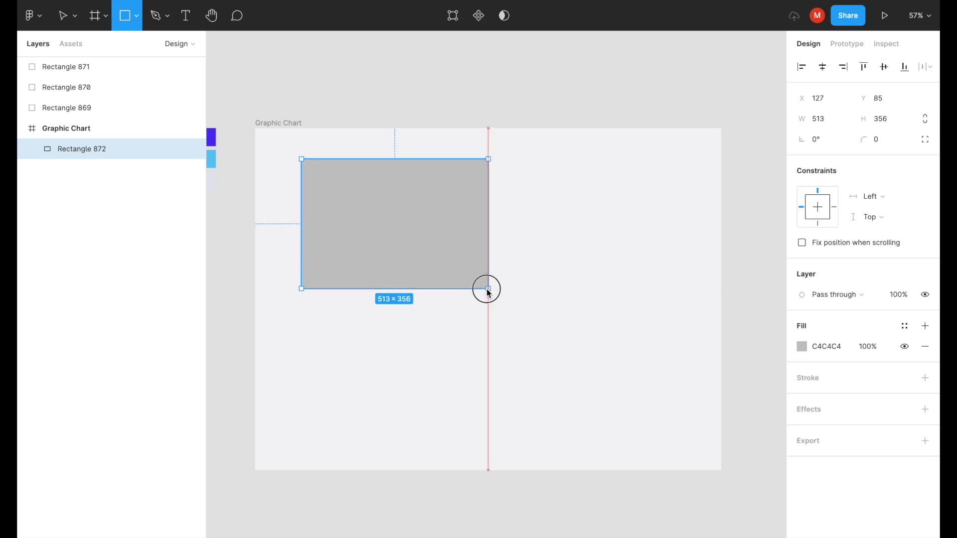
pyautogui.moveTo(488, 293); pyautogui.dragTo(476, 290)
pyautogui.moveTo(402, 253); pyautogui.dragTo(598, 252)
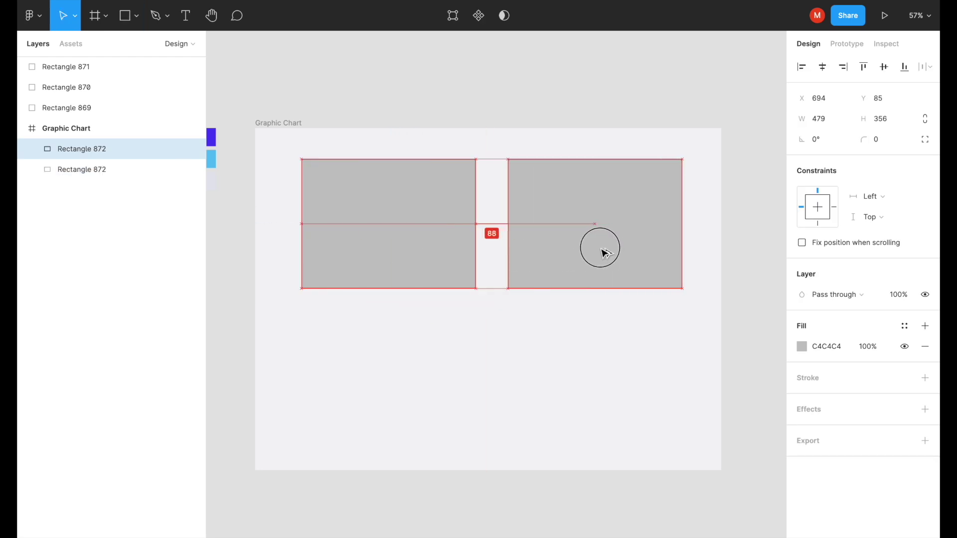
pyautogui.keyDown('shift'); pyautogui.click(448, 232); pyautogui.keyUp('shift')
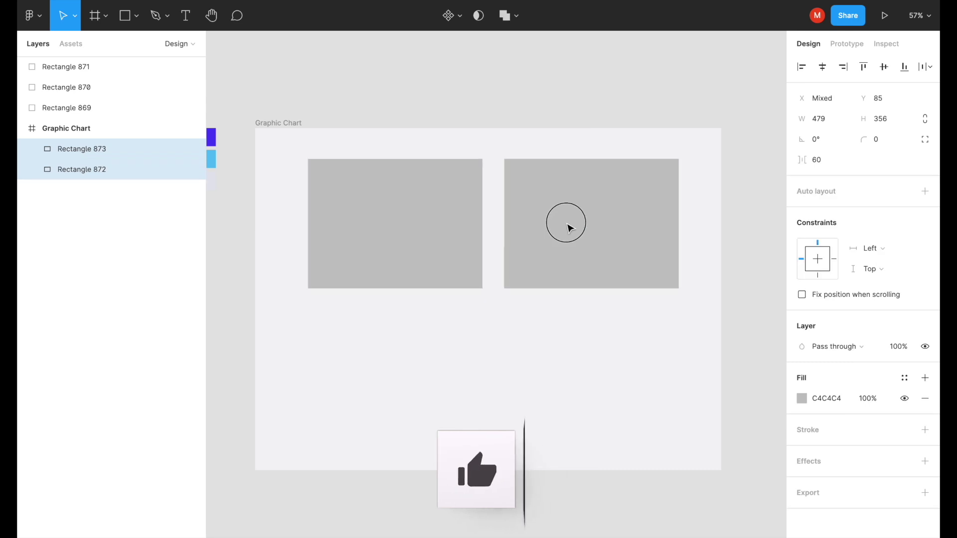
# Copy the left card 60 px below and widen it to span both top cards
pyautogui.click(564, 227)
pyautogui.click(404, 225)
pyautogui.moveTo(403, 226); pyautogui.dragTo(399, 378)
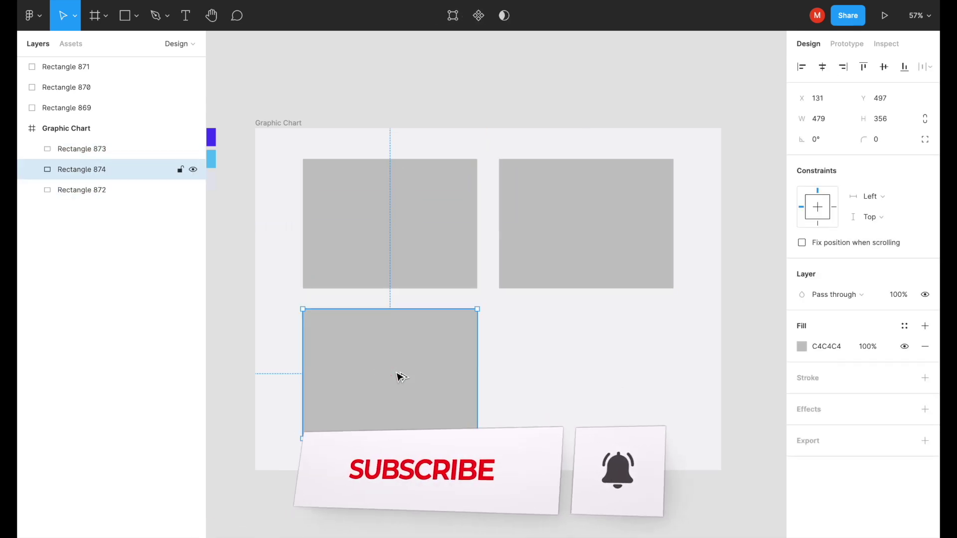
pyautogui.moveTo(477, 382); pyautogui.dragTo(673, 380)
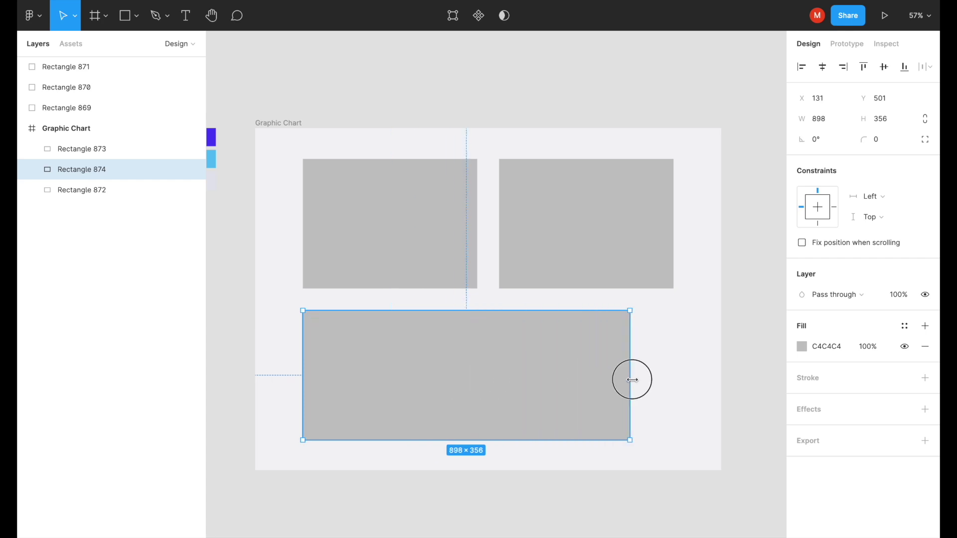
# Give all three cards a white FFFFFF fill
pyautogui.keyDown('shift'); pyautogui.click(580, 242); pyautogui.keyUp('shift')
pyautogui.keyDown('shift'); pyautogui.click(389, 224); pyautogui.keyUp('shift')
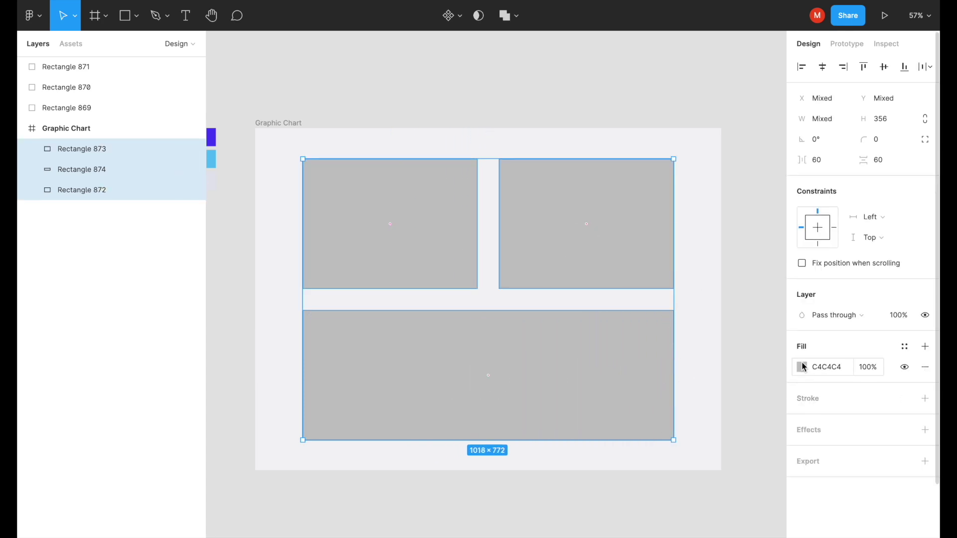
pyautogui.click(801, 367)
pyautogui.moveTo(646, 285); pyautogui.dragTo(627, 248)
pyautogui.click(774, 243)
pyautogui.write('10')
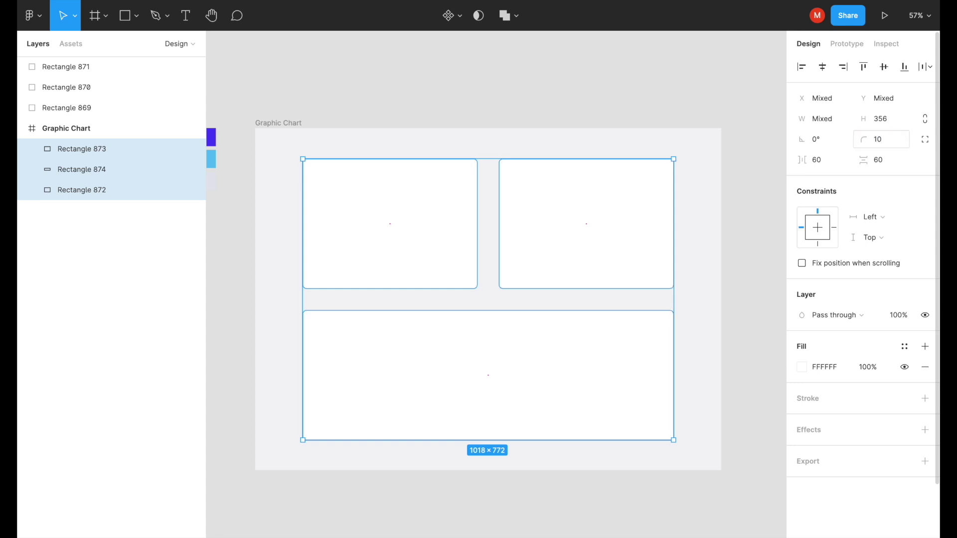
pyautogui.click(645, 81)
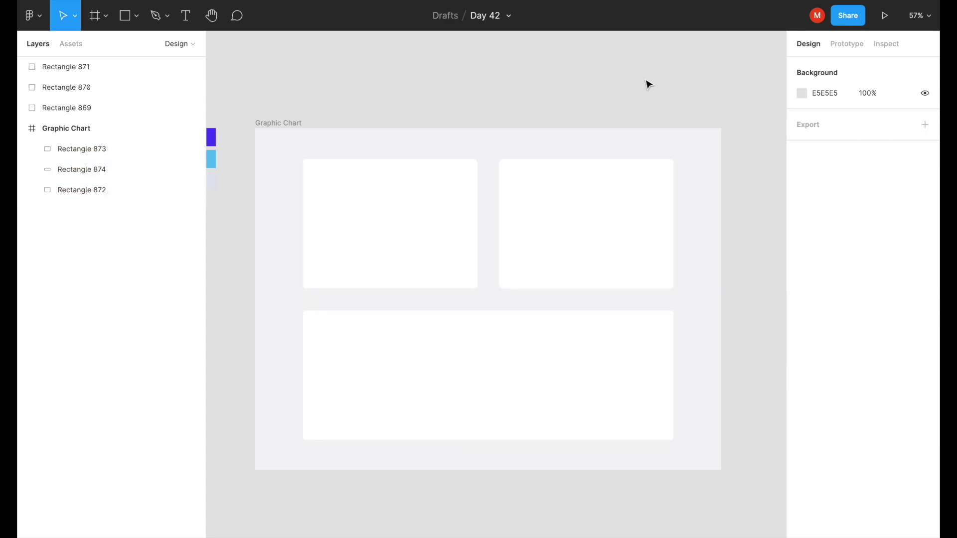
pyautogui.scroll(3, 386, 238)
pyautogui.scroll(2, 387, 238)
pyautogui.scroll(2, 387, 240)
pyautogui.hscroll(-2, 387, 239)
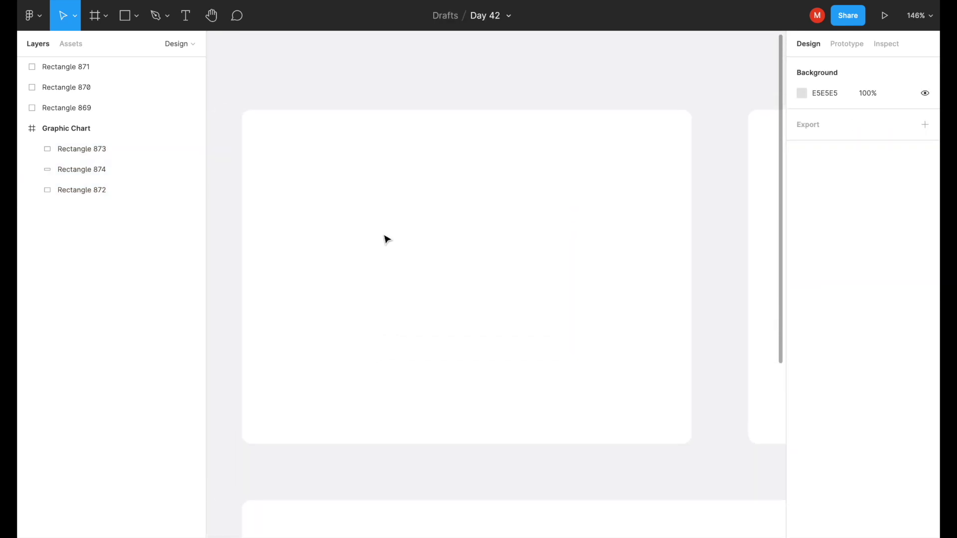
# Draw a 163×163 circle inside the top-left card
pyautogui.click(136, 15)
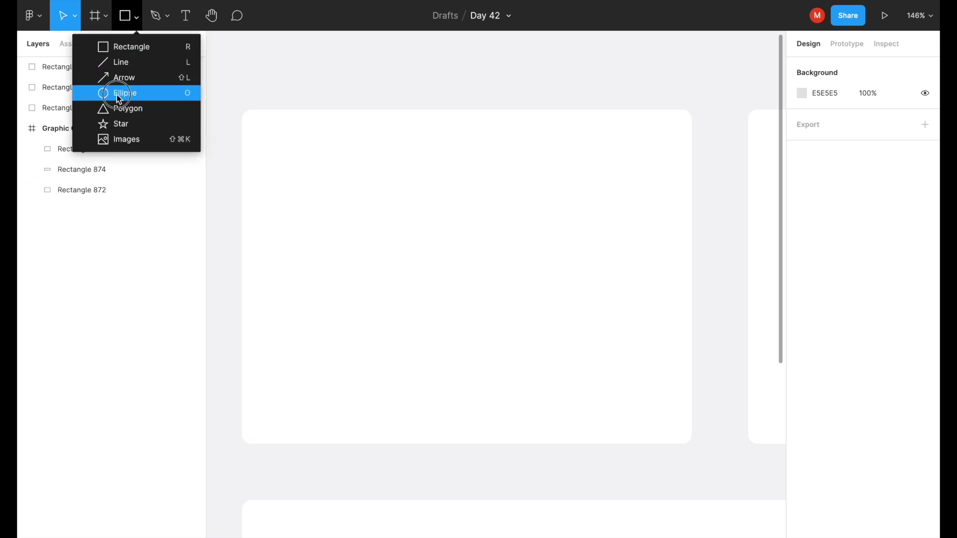
pyautogui.click(125, 92)
pyautogui.moveTo(344, 215); pyautogui.dragTo(497, 368)
pyautogui.moveTo(433, 276)
pyautogui.mouseDown()
pyautogui.moveTo(406, 271)
pyautogui.moveTo(398, 241)
pyautogui.mouseUp()
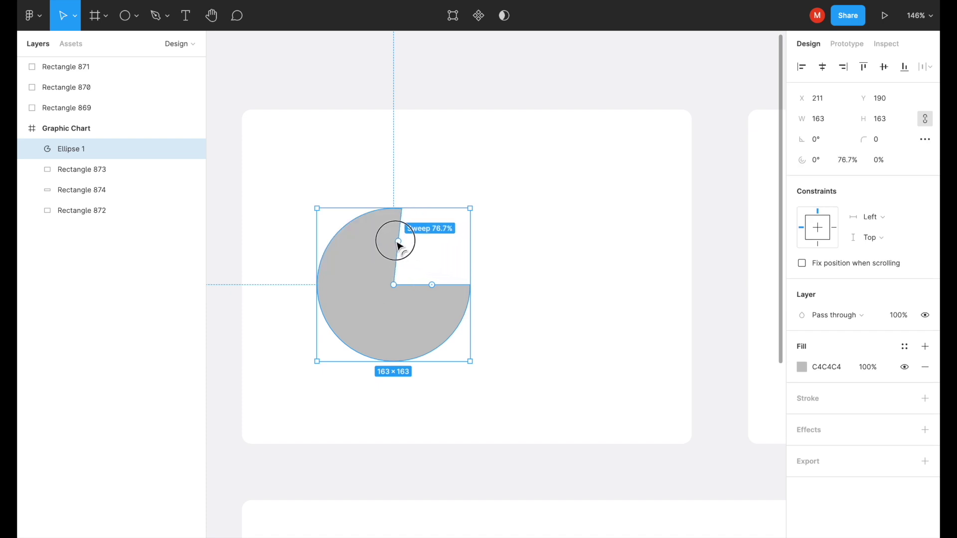
# Turn the circle into a ring arc with 80% sweep and 90% ratio
pyautogui.moveTo(394, 284); pyautogui.dragTo(348, 331)
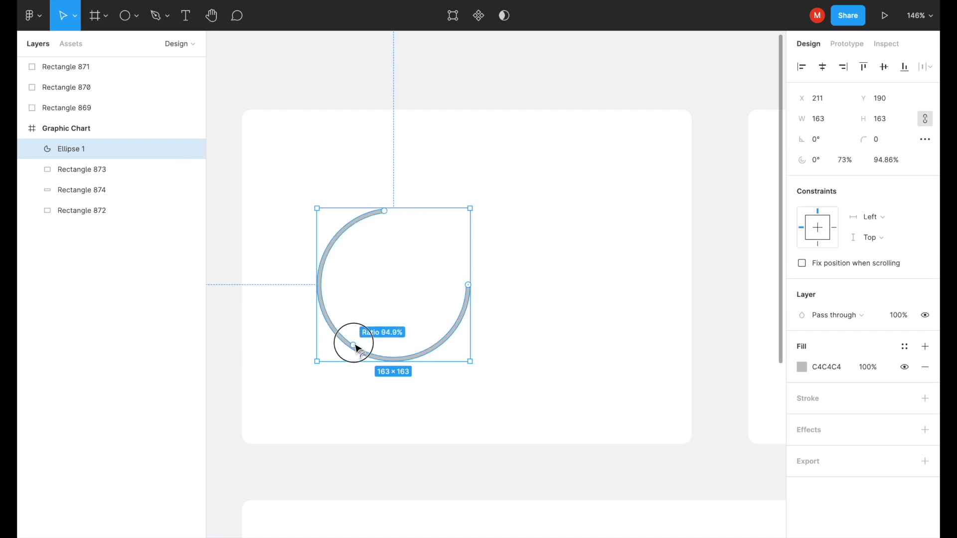
pyautogui.write('80')
pyautogui.press('Return')
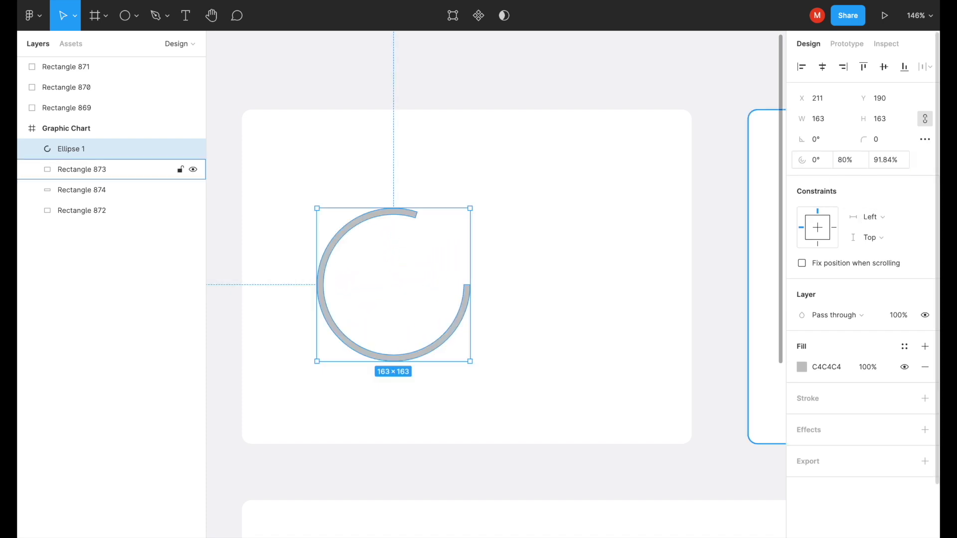
pyautogui.write('90')
pyautogui.press('Return')
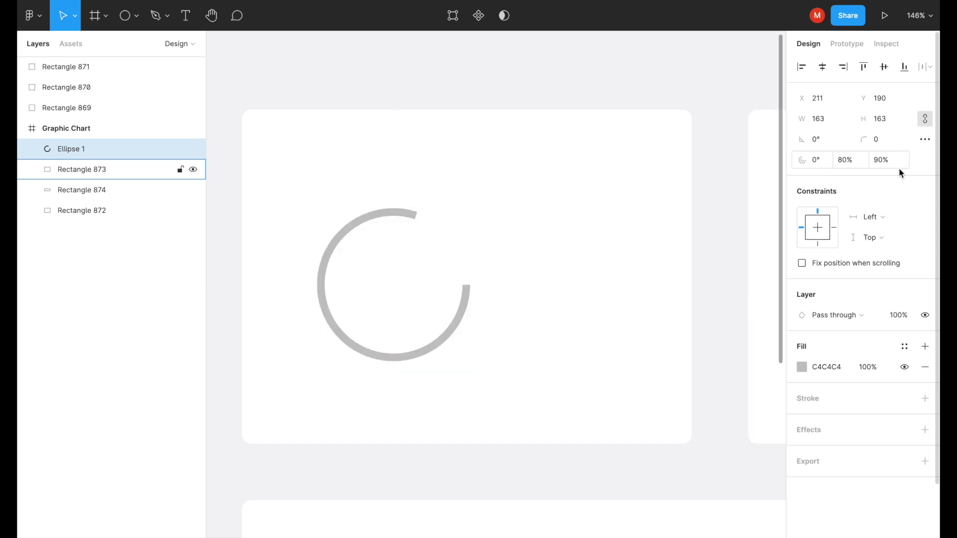
# Round the arc's ends with corner radius 6 and rotate its gap lower-left
pyautogui.moveTo(878, 142); pyautogui.dragTo(922, 139)
pyautogui.write('9')
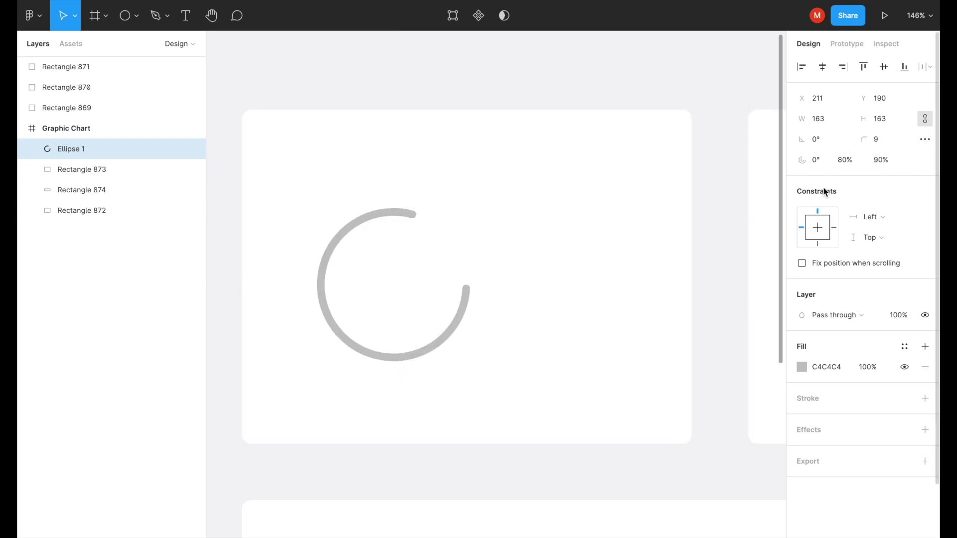
pyautogui.write('6')
pyautogui.press('Return')
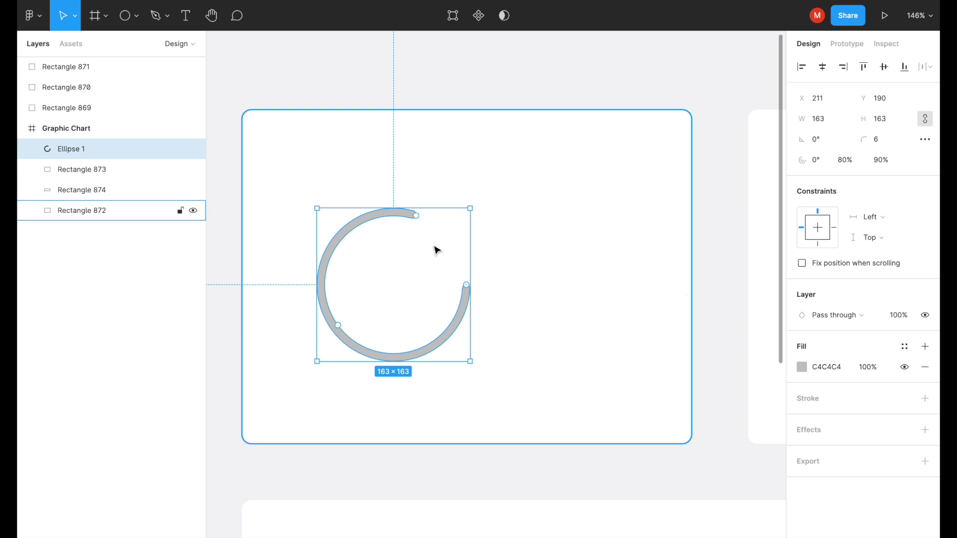
pyautogui.moveTo(479, 203)
pyautogui.mouseDown()
pyautogui.moveTo(311, 173)
pyautogui.moveTo(248, 222)
pyautogui.mouseUp()
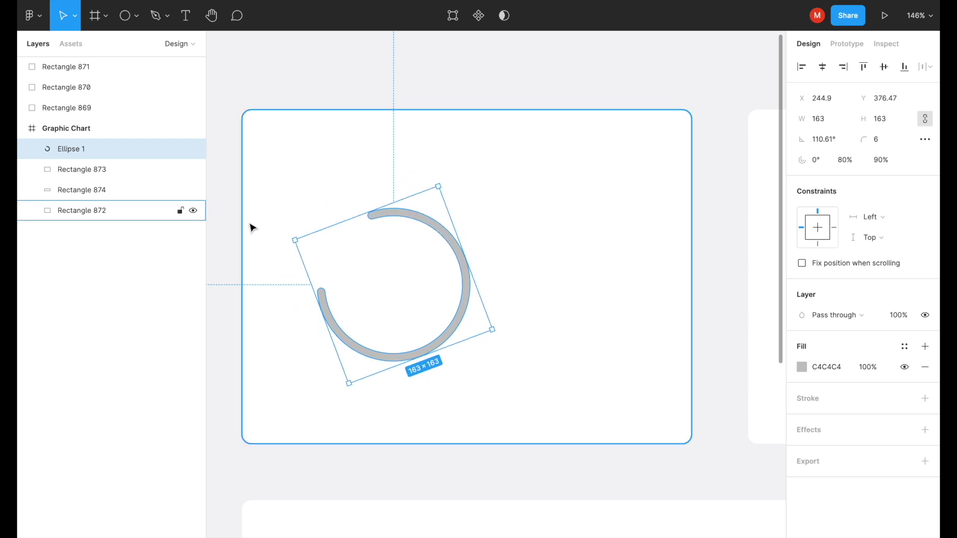
# Duplicate the arc as Ellipse 2 and make the copy a full 100% ring
pyautogui.hotkey('ctrl', 'd')
pyautogui.click(81, 152)
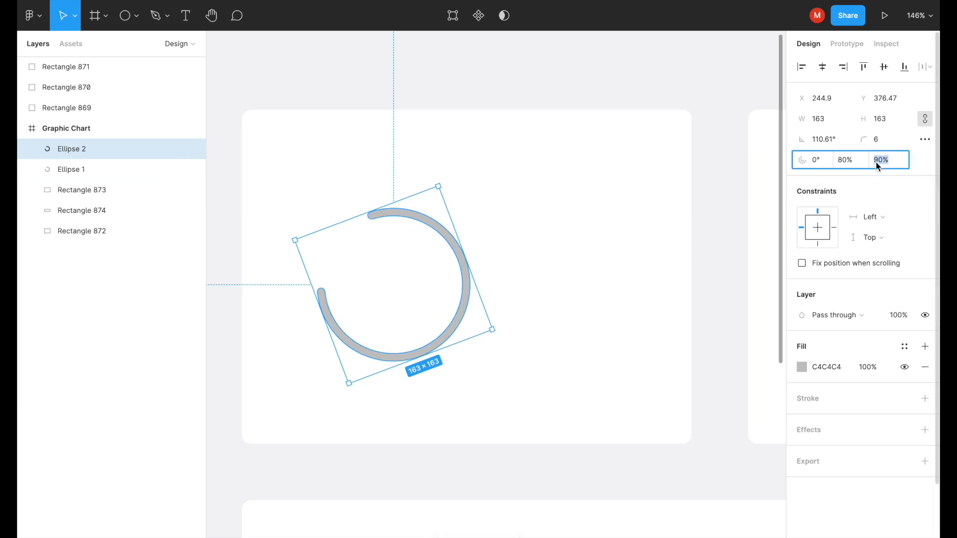
pyautogui.write('100')
pyautogui.press('Return')
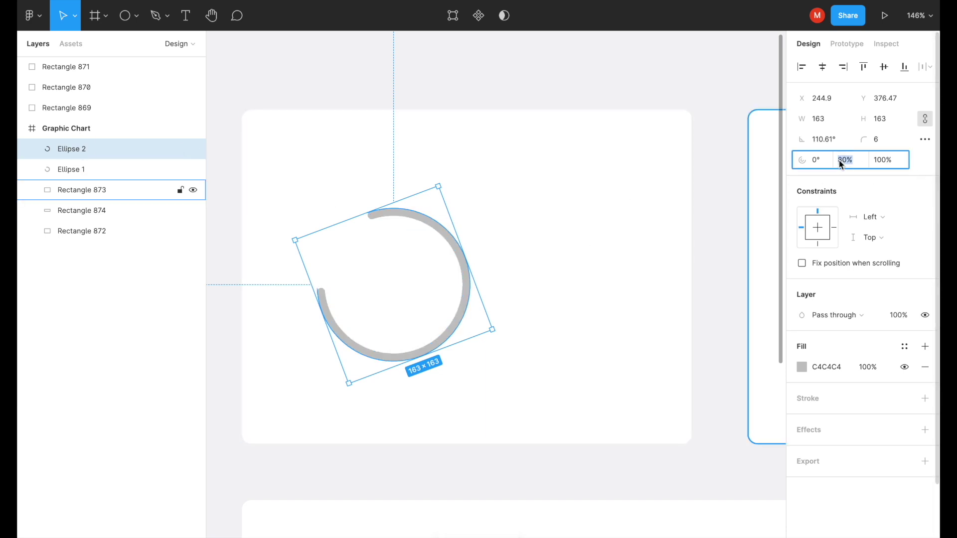
pyautogui.write('00')
pyautogui.press('Return')
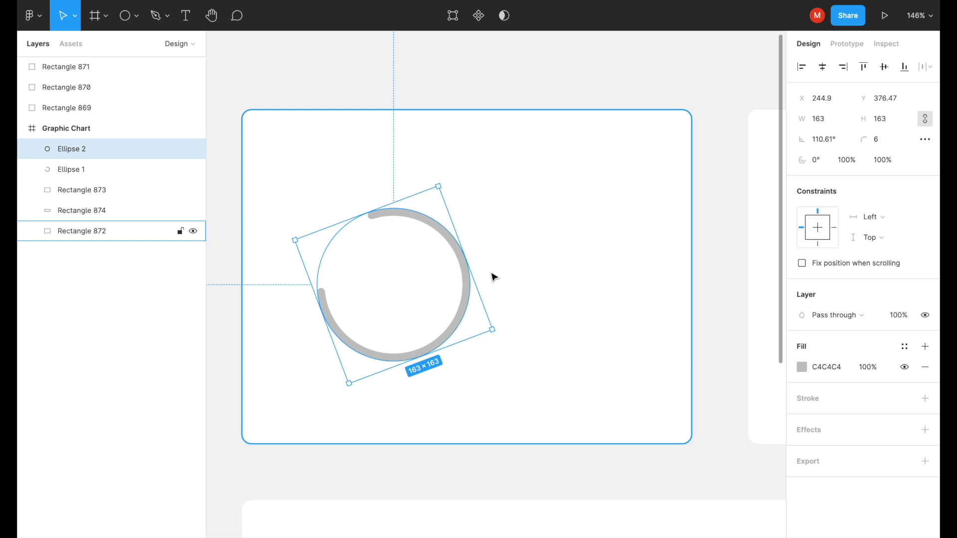
# Revert Ellipse 2 back to the 80% arc
pyautogui.click(75, 169)
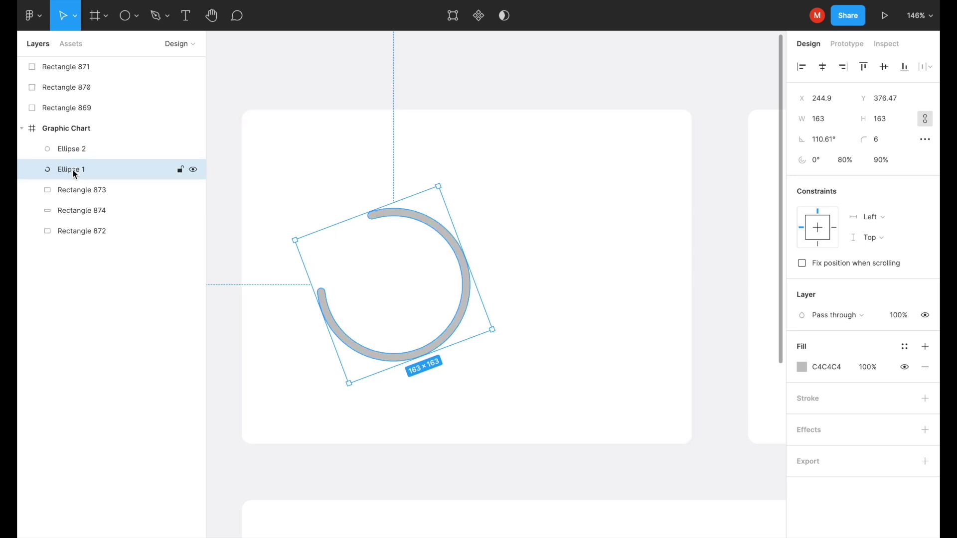
pyautogui.click(117, 148)
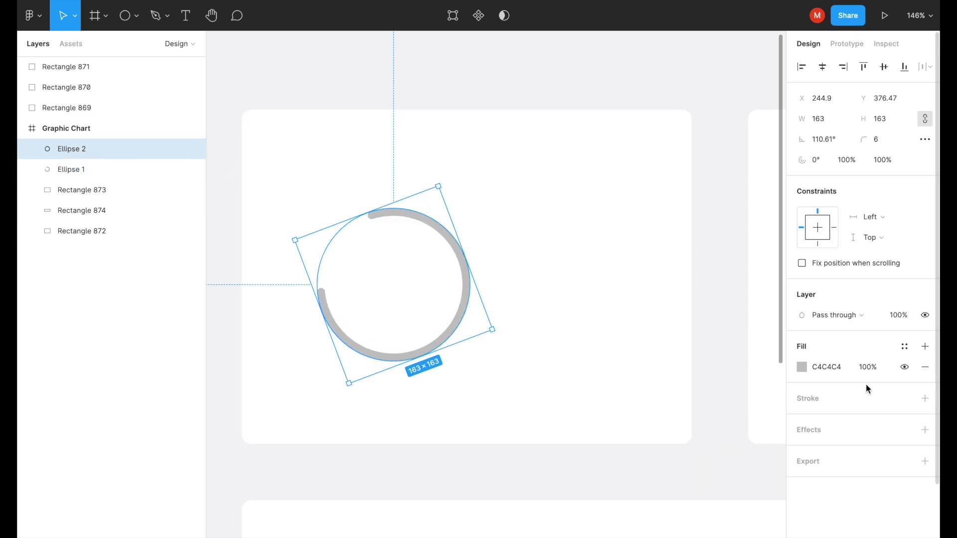
pyautogui.press('Tab')
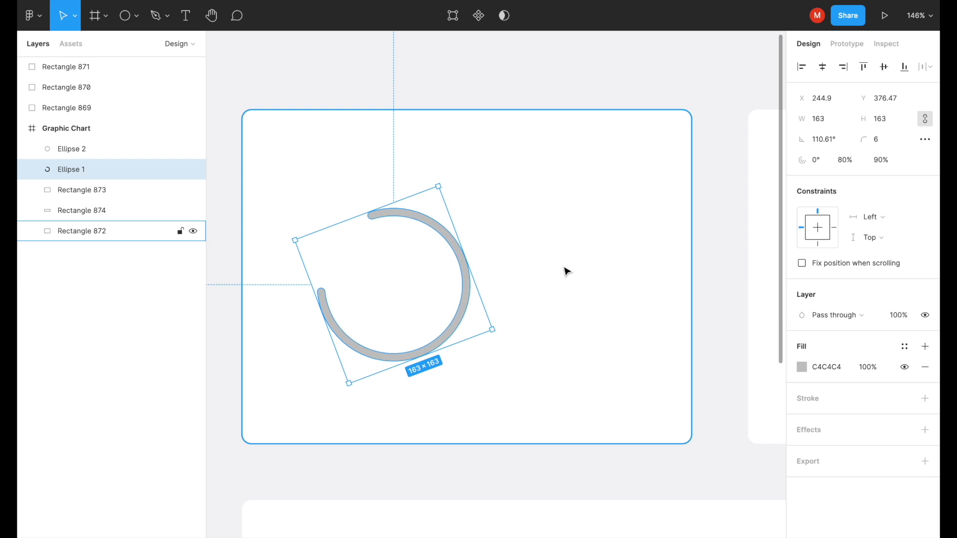
pyautogui.click(106, 147)
pyautogui.press('Tab')
pyautogui.hotkey('shift', 'Tab')
pyautogui.hotkey('ctrl', 'alt', 'v')
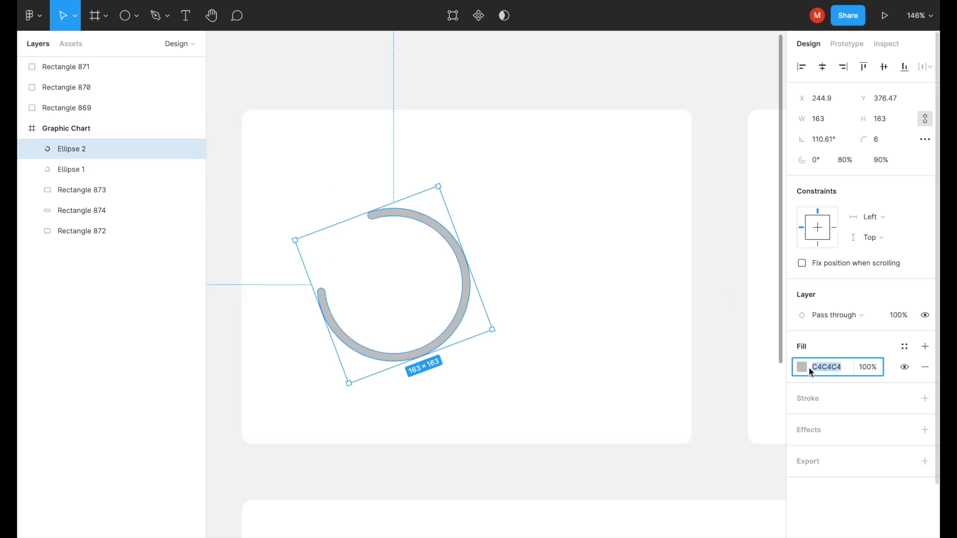
# Eyedrop the light grey E4E6ED swatch into Ellipse 2's fill
pyautogui.click(801, 367)
pyautogui.hscroll(-10, 496, 316)
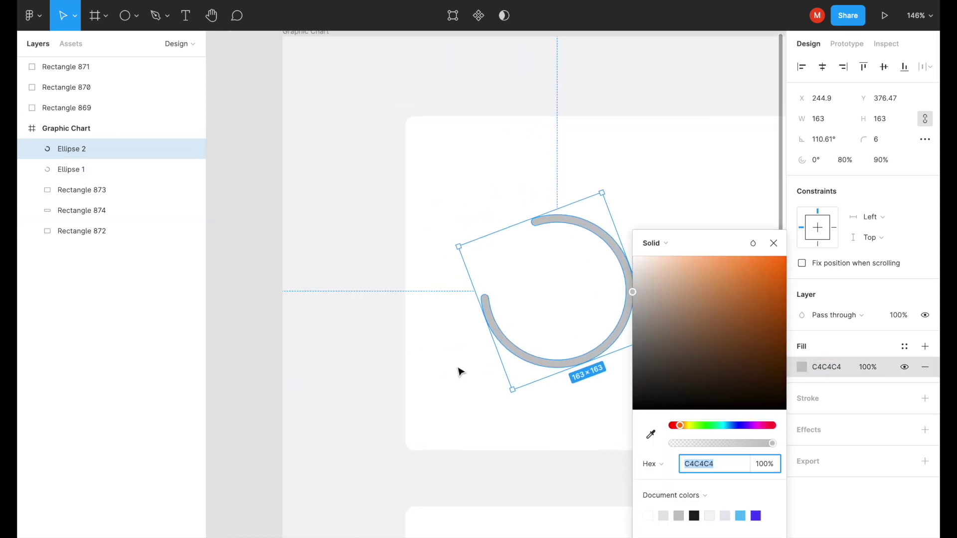
pyautogui.click(651, 435)
pyautogui.click(262, 189)
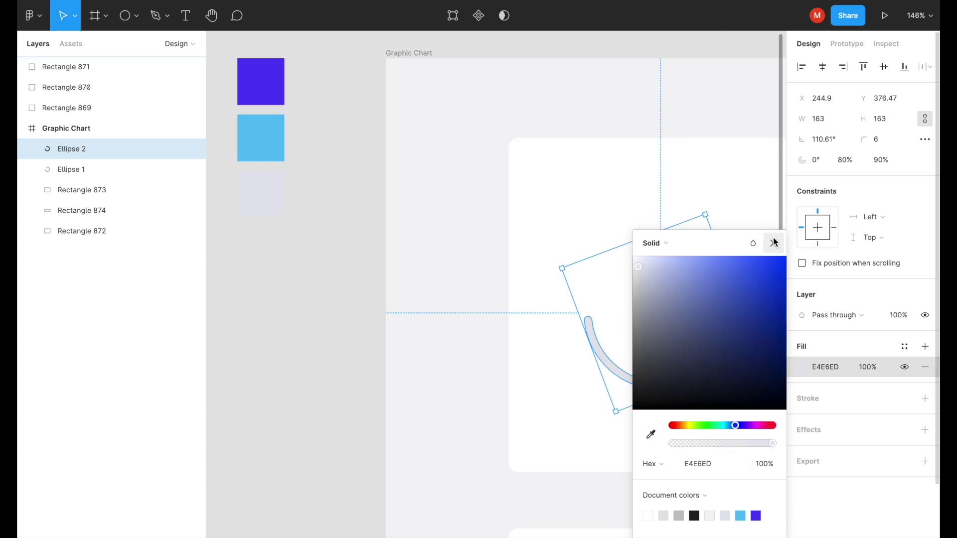
pyautogui.click(774, 243)
# Eyedrop the purple 533CF5 swatch into Ellipse 1's fill
pyautogui.click(91, 172)
pyautogui.click(801, 368)
pyautogui.click(650, 434)
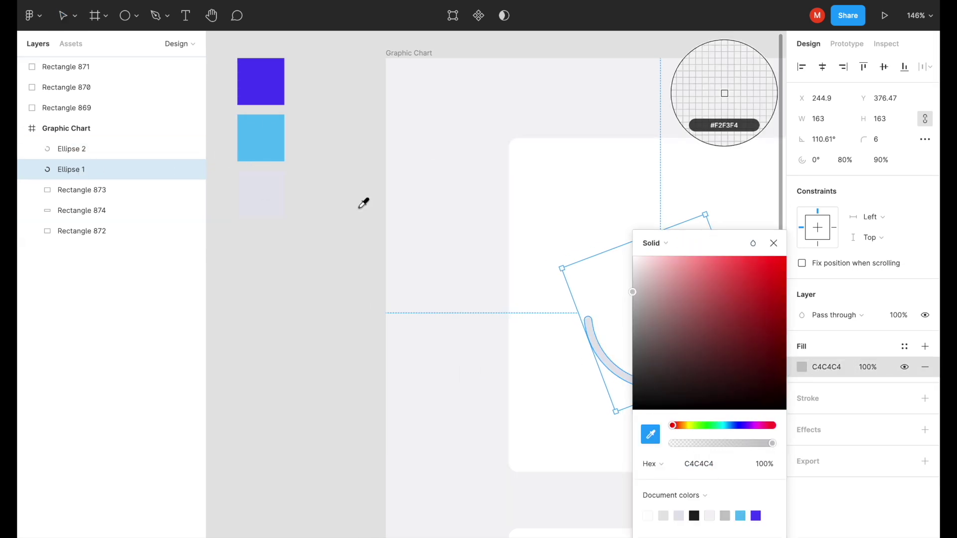
pyautogui.click(275, 89)
pyautogui.click(772, 242)
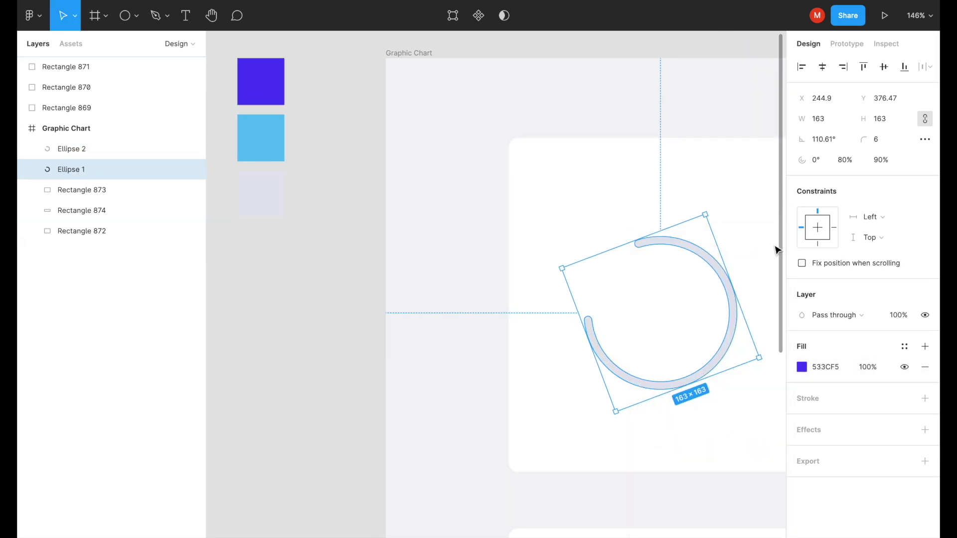
# Rotate the purple Ellipse 1 to −29.61°
pyautogui.hscroll(4, 778, 279)
pyautogui.scroll(-1, 777, 279)
pyautogui.moveTo(673, 340)
pyautogui.mouseDown()
pyautogui.moveTo(489, 347)
pyautogui.moveTo(455, 325)
pyautogui.mouseUp()
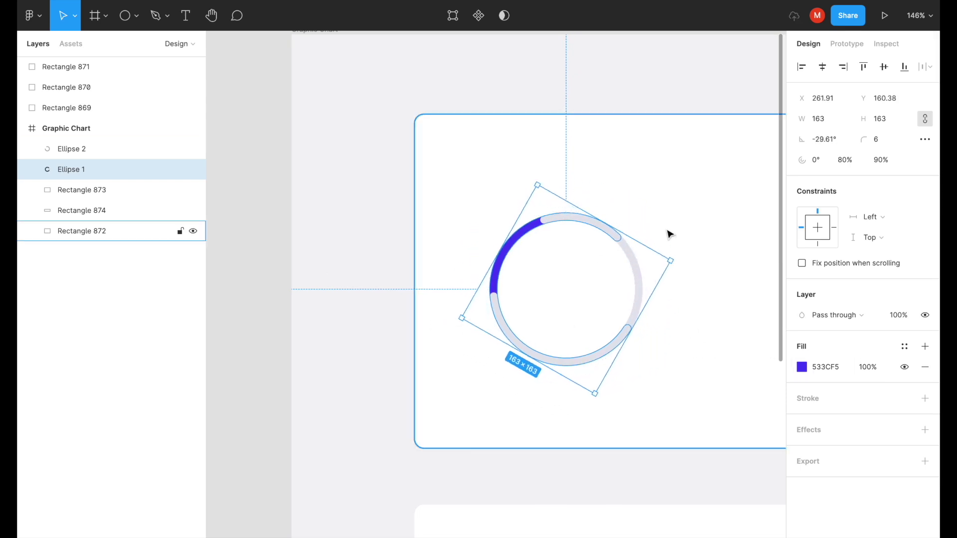
pyautogui.click(701, 235)
pyautogui.click(506, 261)
# Set the purple arc's sweep to 30%
pyautogui.click(876, 159)
pyautogui.write('10')
pyautogui.press('Return')
pyautogui.hotkey('ctrl', 'z')
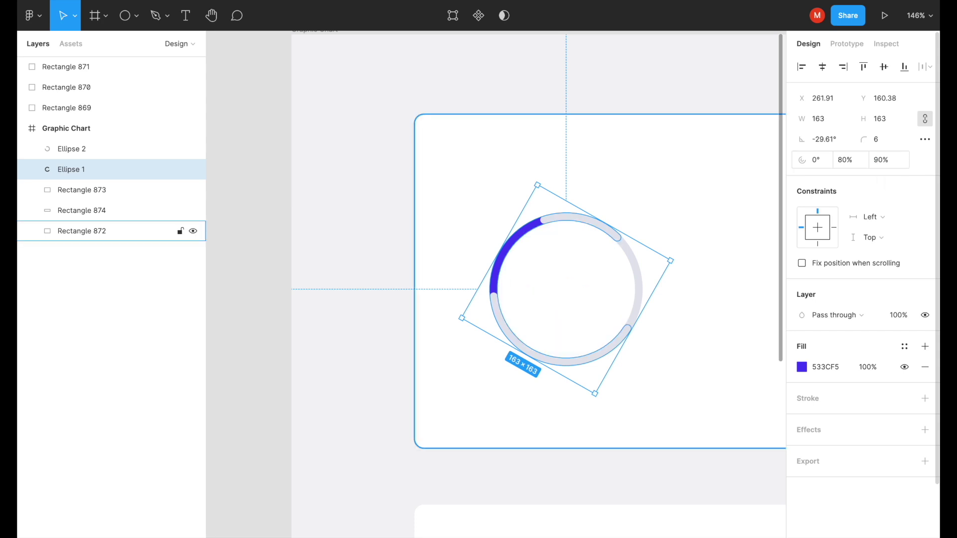
pyautogui.write('30')
pyautogui.press('Return')
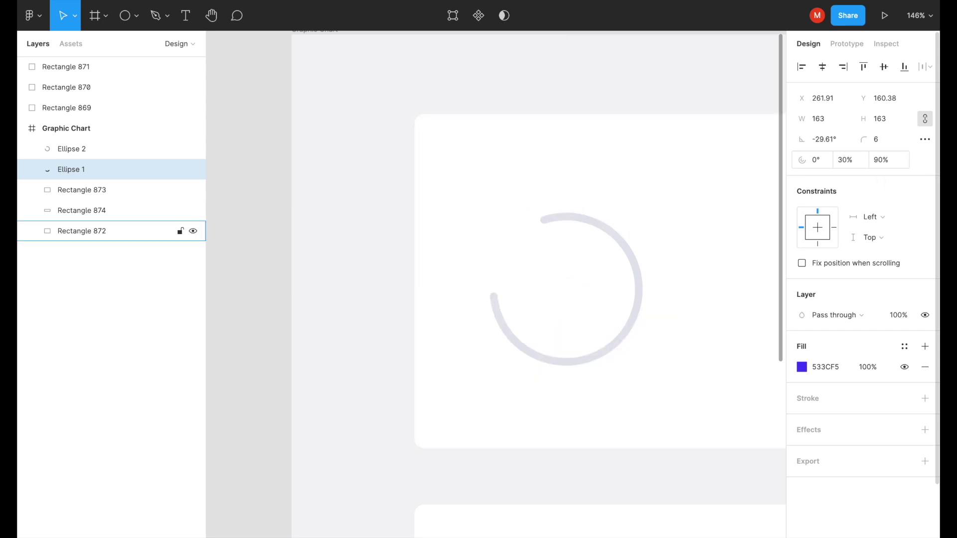
# Set Ellipse 1's sweep to 23% and rotate it to −171.69°
pyautogui.moveTo(678, 258)
pyautogui.mouseDown()
pyautogui.moveTo(545, 422)
pyautogui.moveTo(515, 423)
pyautogui.mouseUp()
pyautogui.click(847, 167)
pyautogui.click(680, 333)
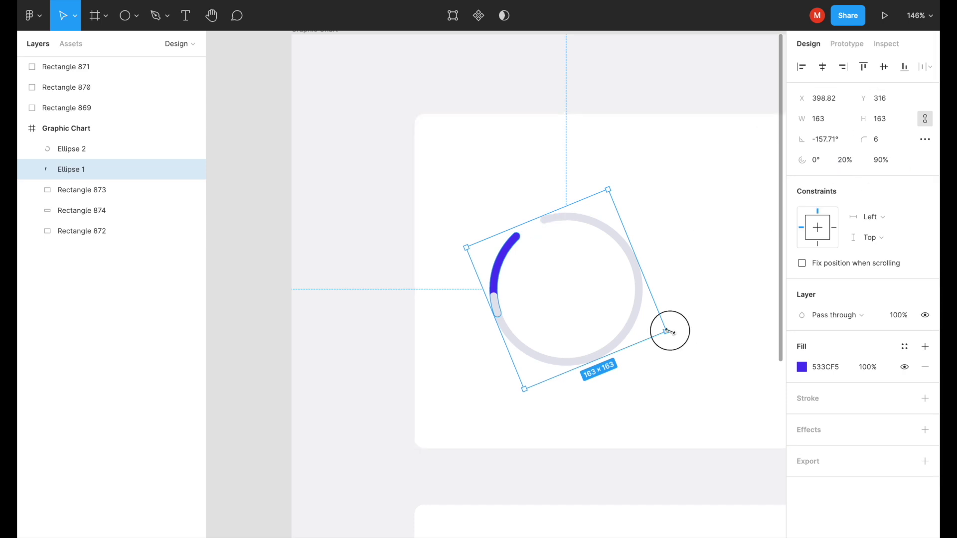
pyautogui.click(506, 262)
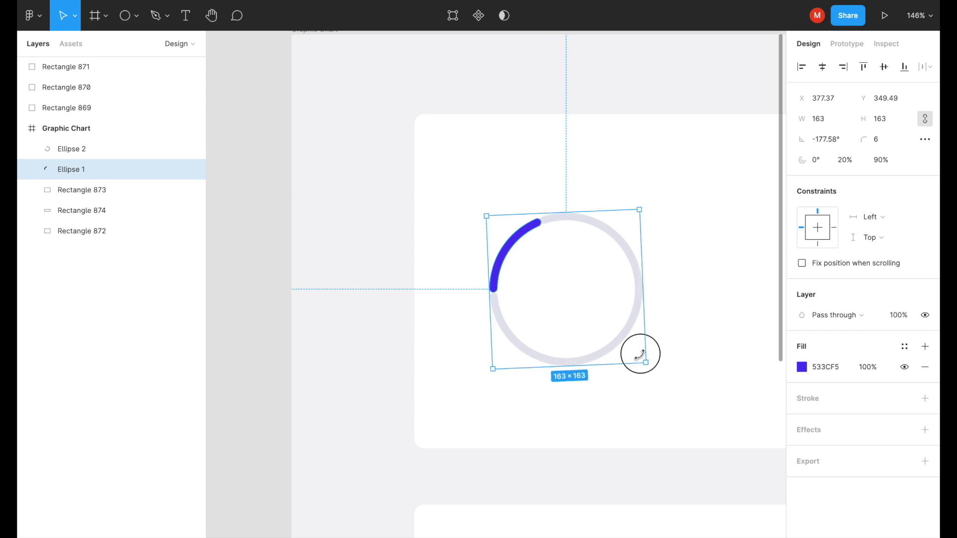
pyautogui.moveTo(673, 332); pyautogui.dragTo(640, 352)
pyautogui.write('23')
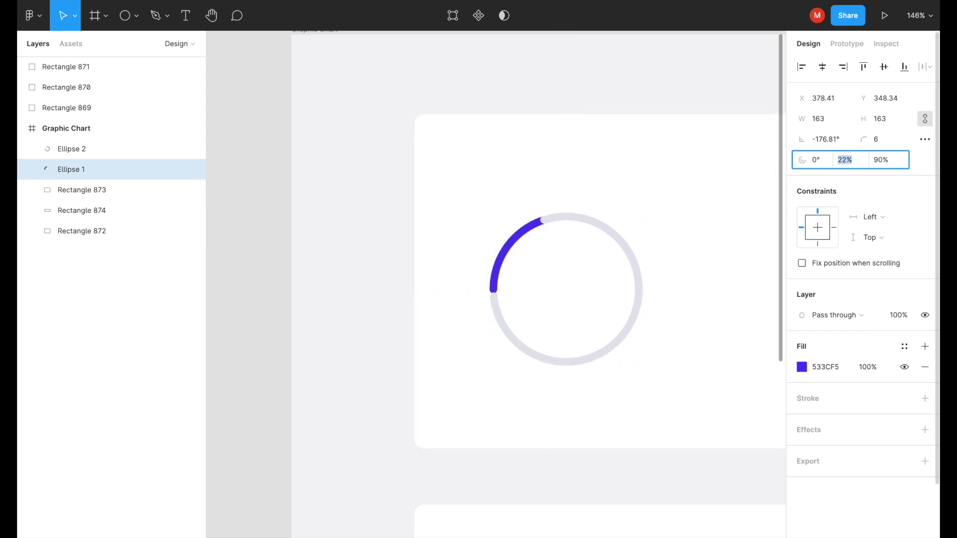
pyautogui.moveTo(653, 366); pyautogui.dragTo(661, 362)
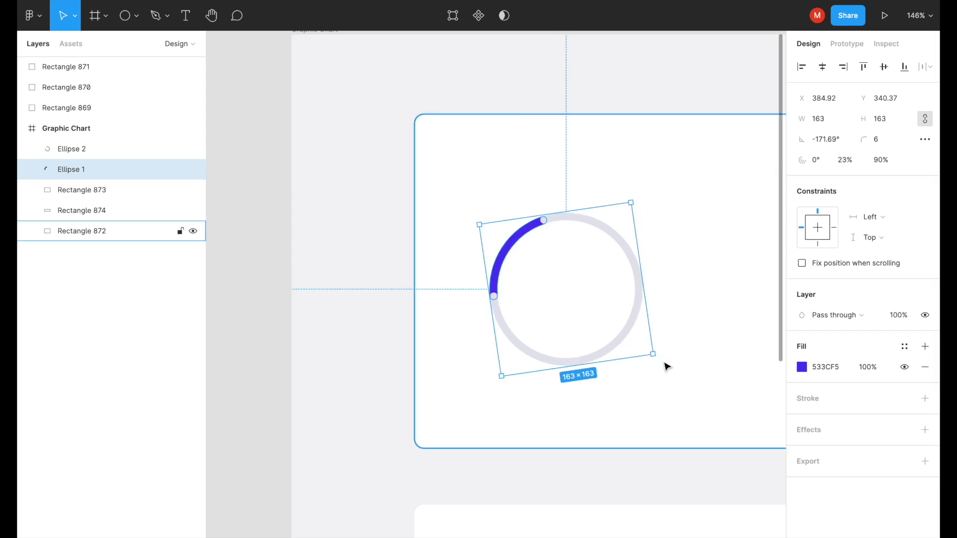
pyautogui.click(676, 270)
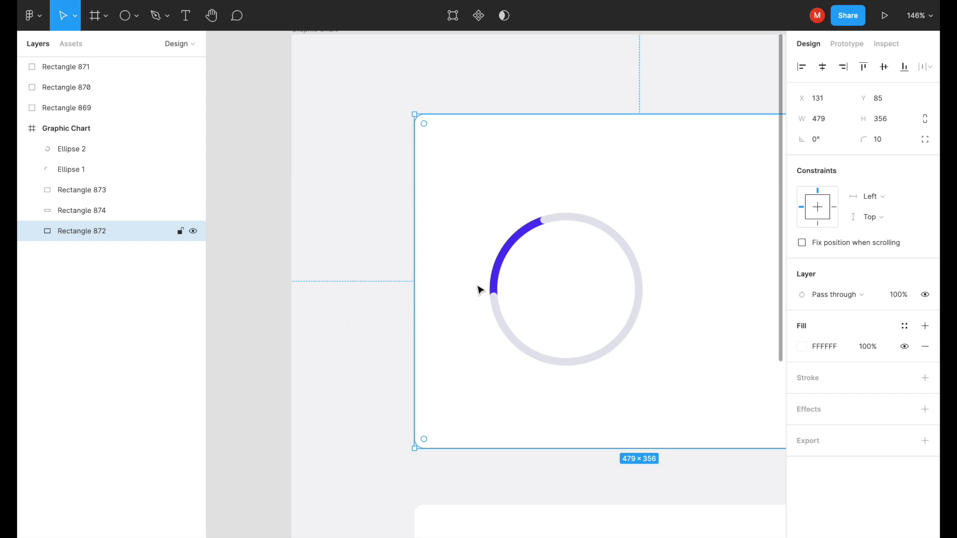
# Try a grey fill on the arc, then restore it to purple
pyautogui.click(518, 249)
pyautogui.click(801, 367)
pyautogui.click(651, 434)
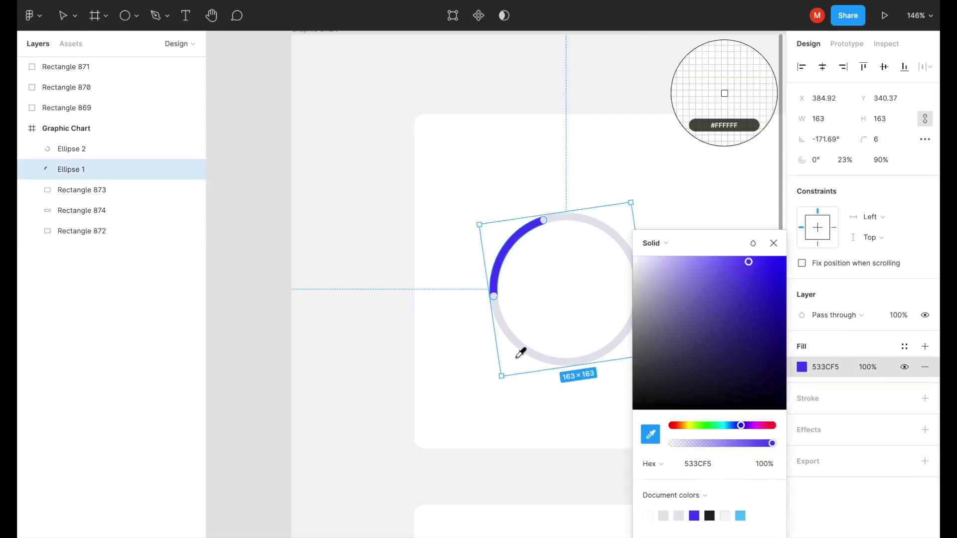
pyautogui.click(514, 340)
pyautogui.press('Escape')
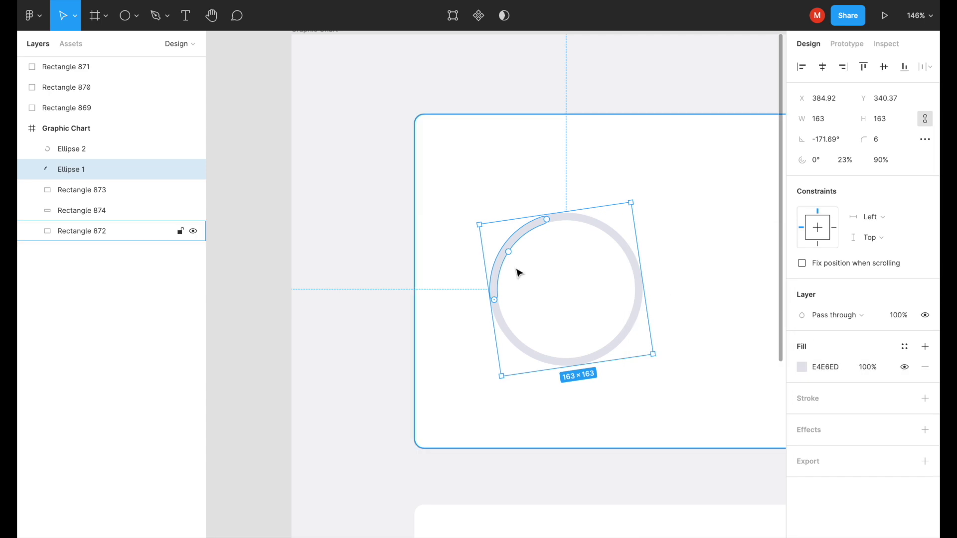
pyautogui.click(801, 367)
pyautogui.click(741, 515)
pyautogui.click(487, 397)
# Eyedrop the grey ring colour into the short 23% arc
pyautogui.scroll(5, 462, 355)
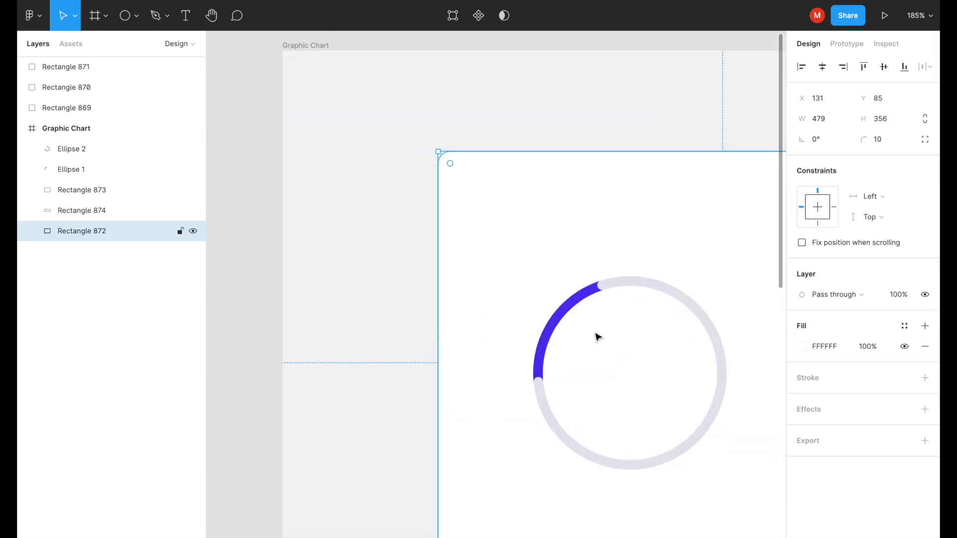
pyautogui.hscroll(2, 598, 338)
pyautogui.hscroll(3, 598, 338)
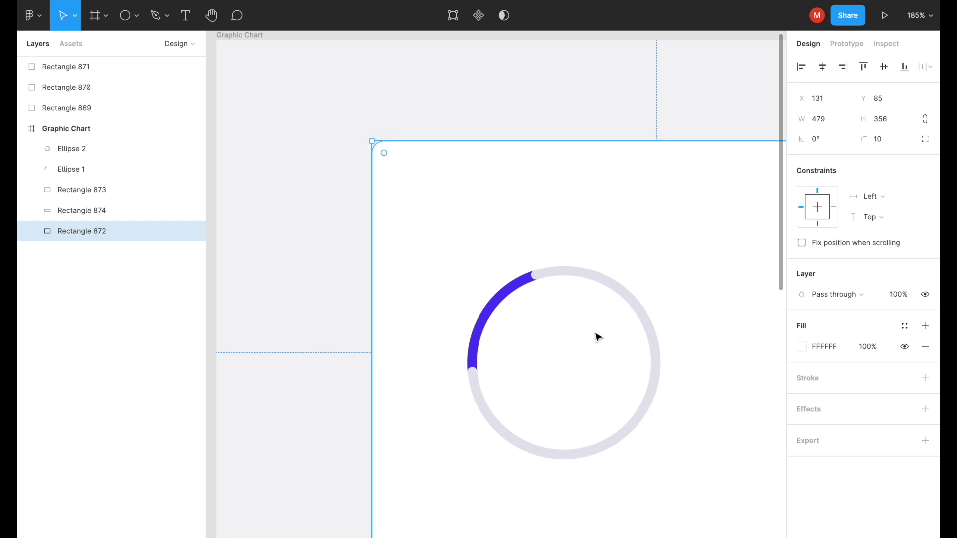
pyautogui.click(515, 311)
pyautogui.click(801, 367)
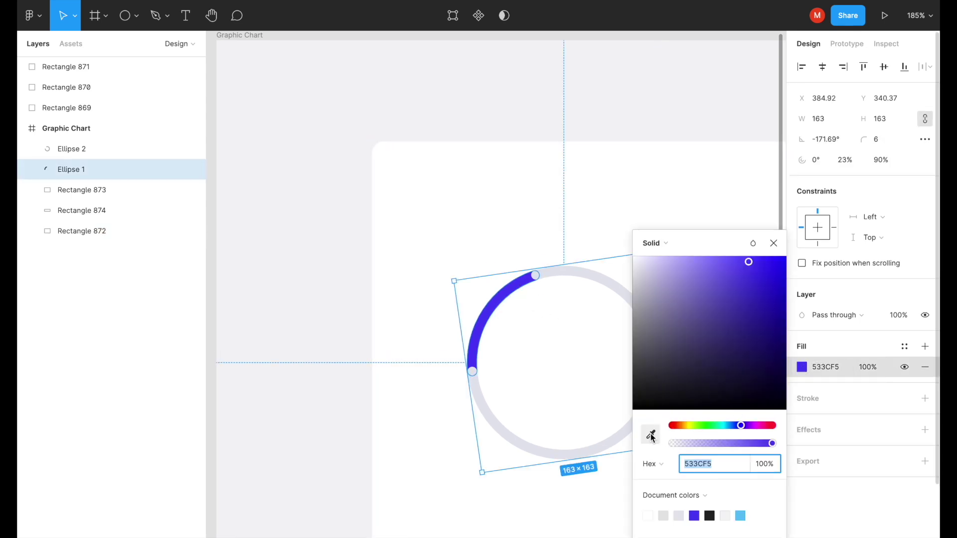
pyautogui.click(651, 437)
pyautogui.click(566, 453)
pyautogui.click(774, 243)
# Fill the full ring with purple from the document colours
pyautogui.click(663, 361)
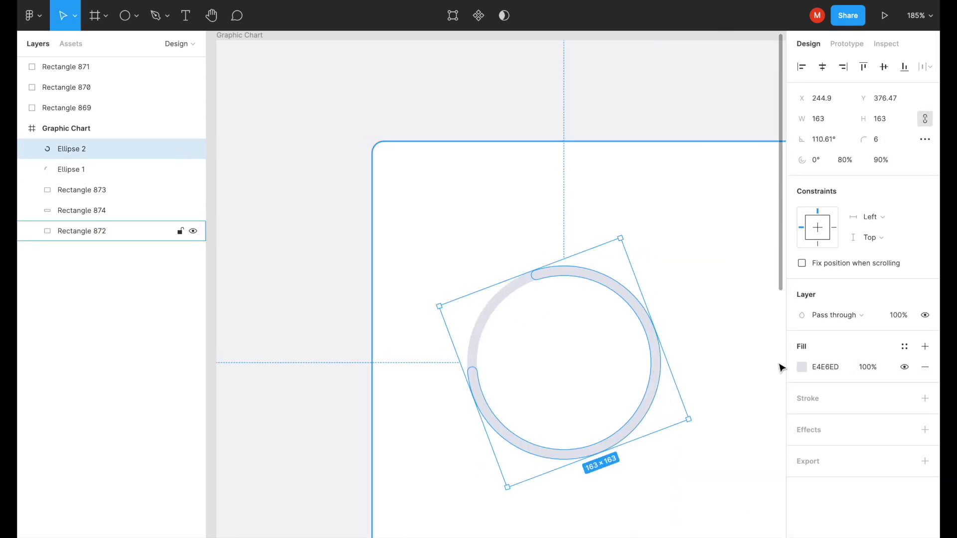
pyautogui.click(802, 367)
pyautogui.click(745, 513)
pyautogui.click(668, 227)
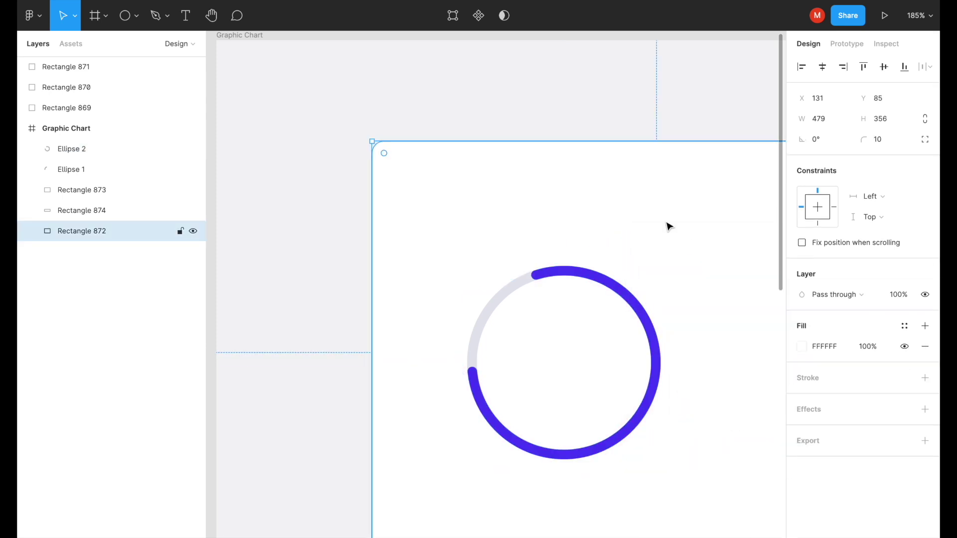
pyautogui.scroll(-5, 668, 226)
pyautogui.scroll(3, 666, 224)
pyautogui.scroll(3, 553, 292)
# Select both the short grey arc and the full ring in the layers panel
pyautogui.click(95, 210)
pyautogui.keyDown('shift'); pyautogui.click(83, 189); pyautogui.keyUp('shift')
pyautogui.click(81, 211)
pyautogui.click(79, 169)
pyautogui.keyDown('shift'); pyautogui.click(77, 149); pyautogui.keyUp('shift')
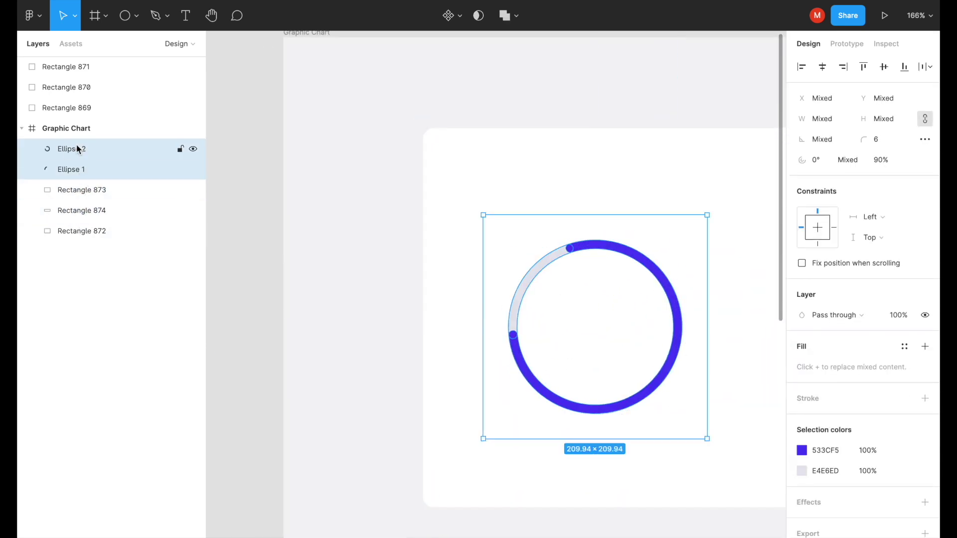
# Group the two ellipses, duplicate the group and shrink the copy inside the outer ring
pyautogui.hotkey('ctrl', 'g')
pyautogui.hotkey('ctrl', 'd')
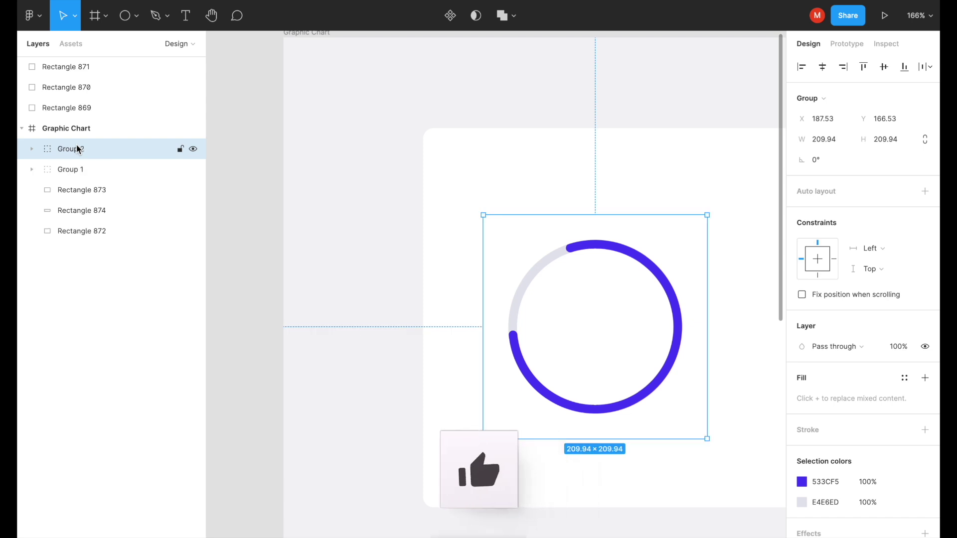
pyautogui.moveTo(706, 214); pyautogui.dragTo(673, 250)
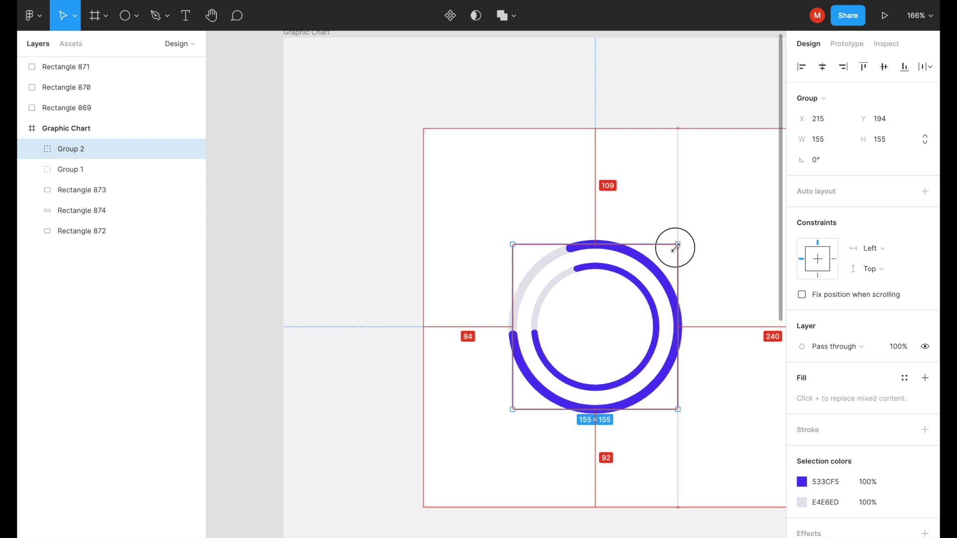
pyautogui.moveTo(673, 250); pyautogui.dragTo(673, 247)
# Set both inner-ring ellipses to an 87% ratio
pyautogui.doubleClick(646, 294)
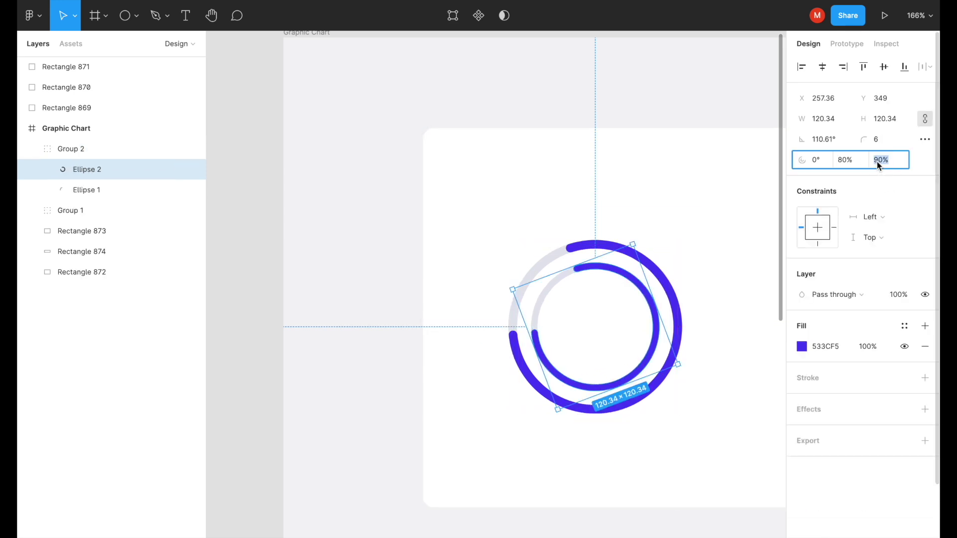
pyautogui.write('80')
pyautogui.press('Return')
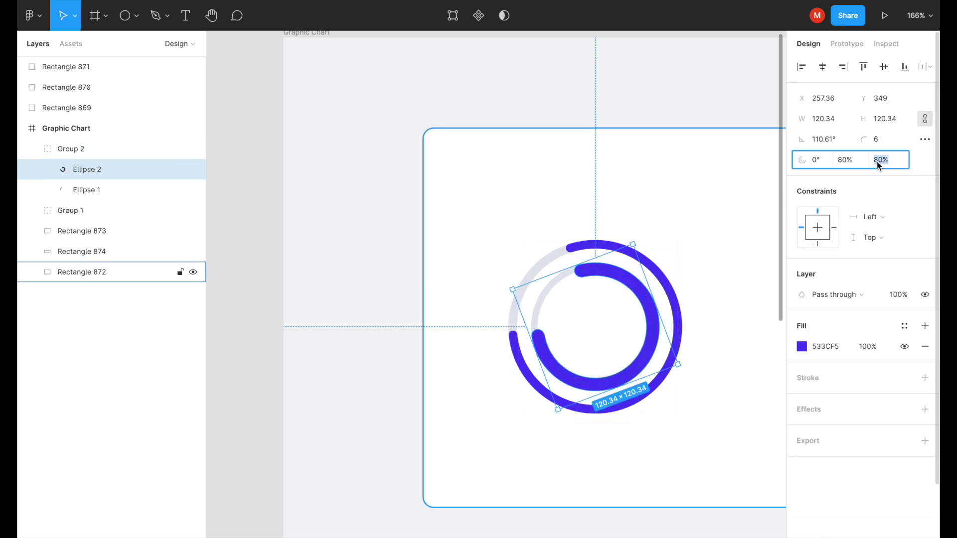
pyautogui.write('86')
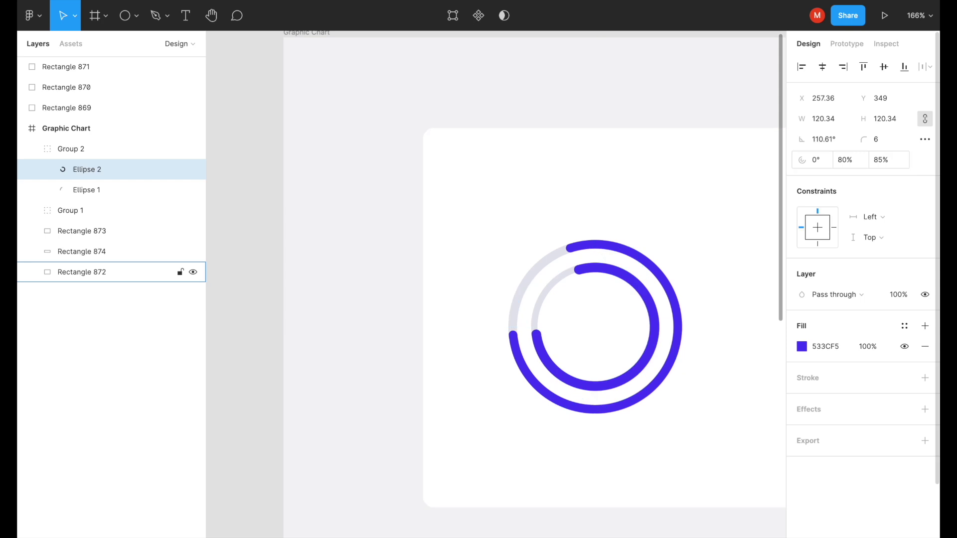
pyautogui.press('Return')
pyautogui.press('Up')
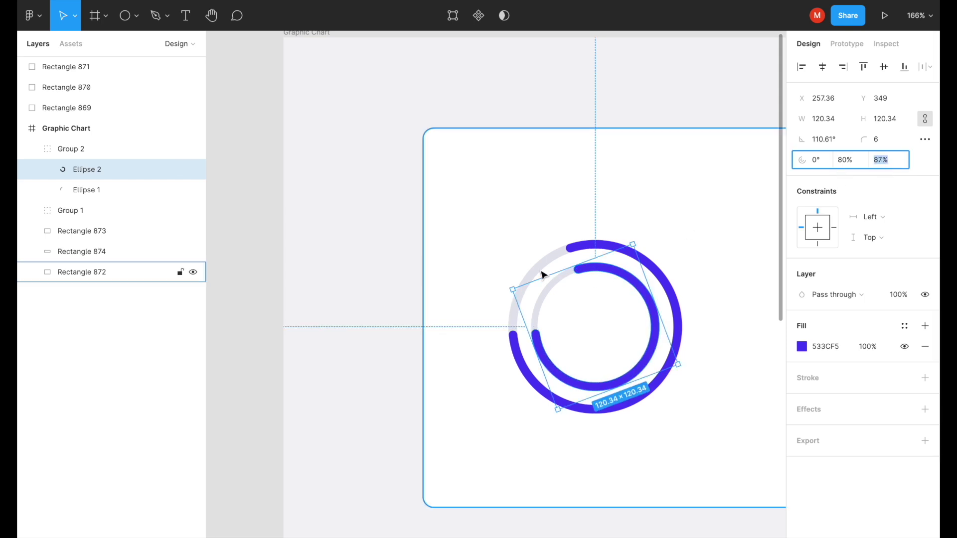
pyautogui.click(549, 293)
pyautogui.write('87')
pyautogui.press('Return')
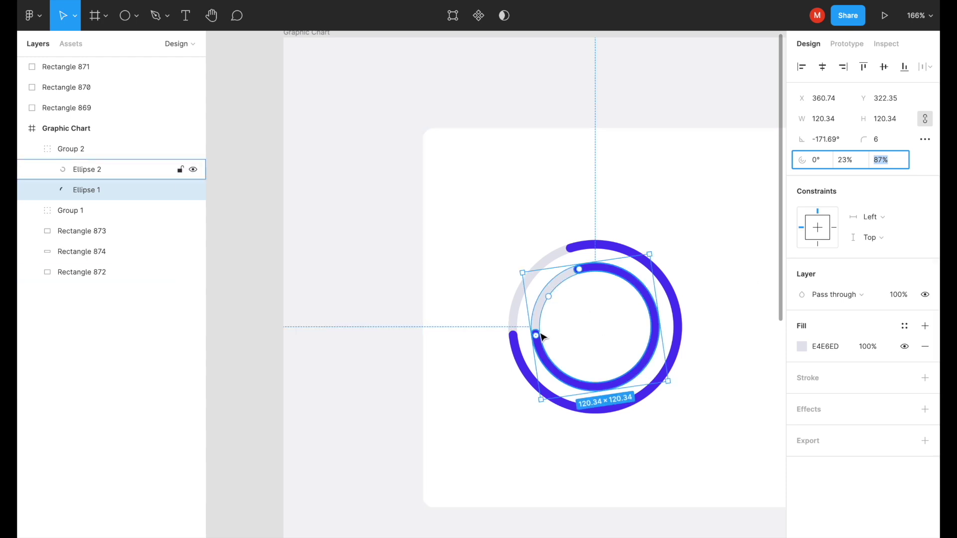
pyautogui.click(545, 309)
pyautogui.press('Return')
# Shorten the inner arc to 60% sweep and rotate its grey track to match
pyautogui.click(575, 385)
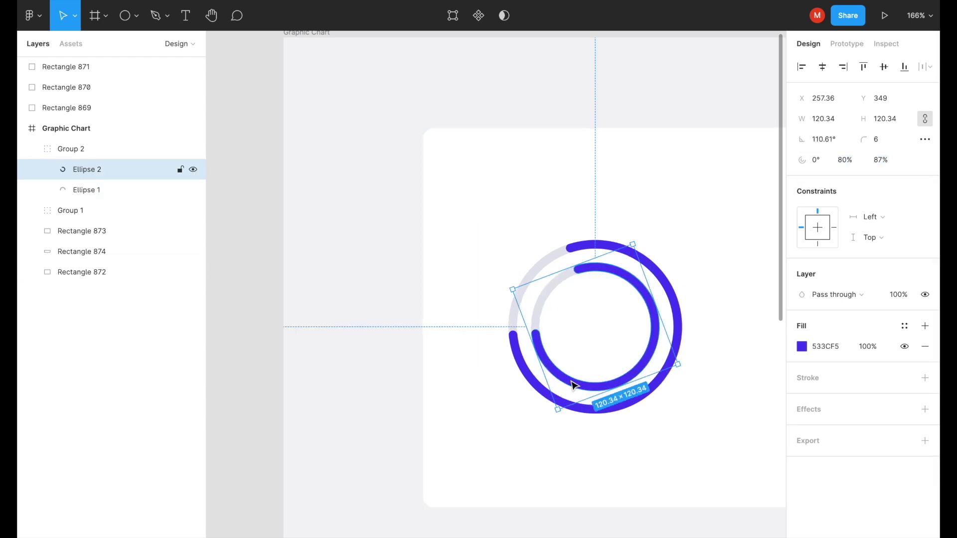
pyautogui.write('60')
pyautogui.press('Return')
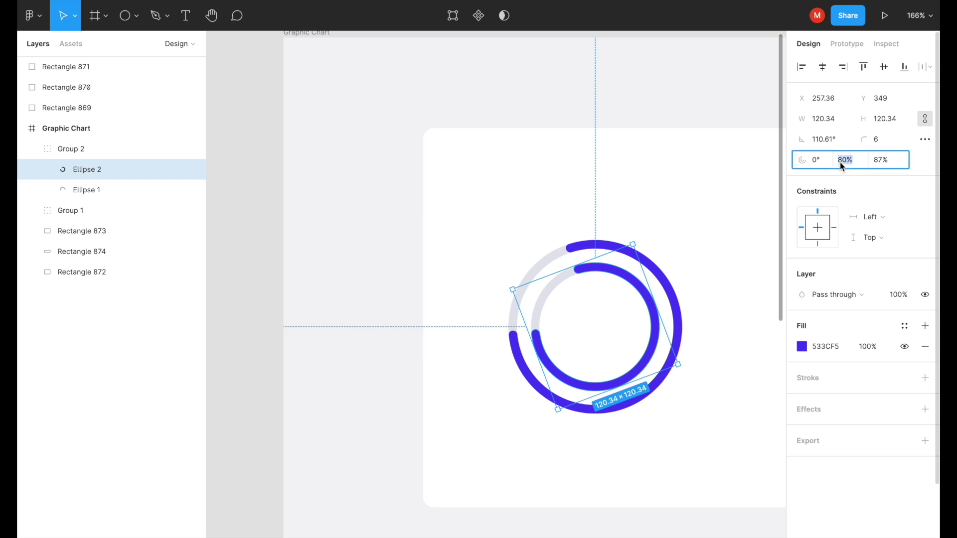
pyautogui.click(555, 298)
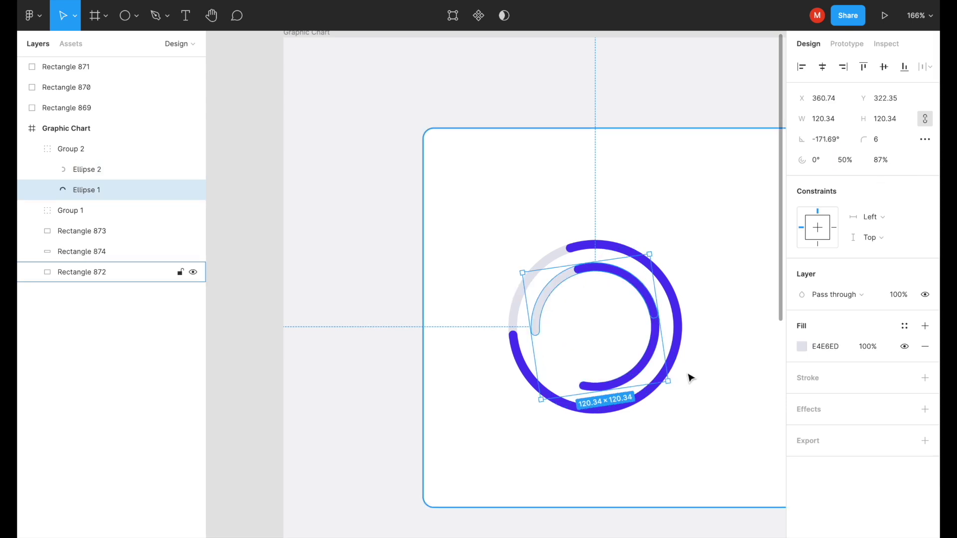
pyautogui.moveTo(672, 387); pyautogui.dragTo(687, 259)
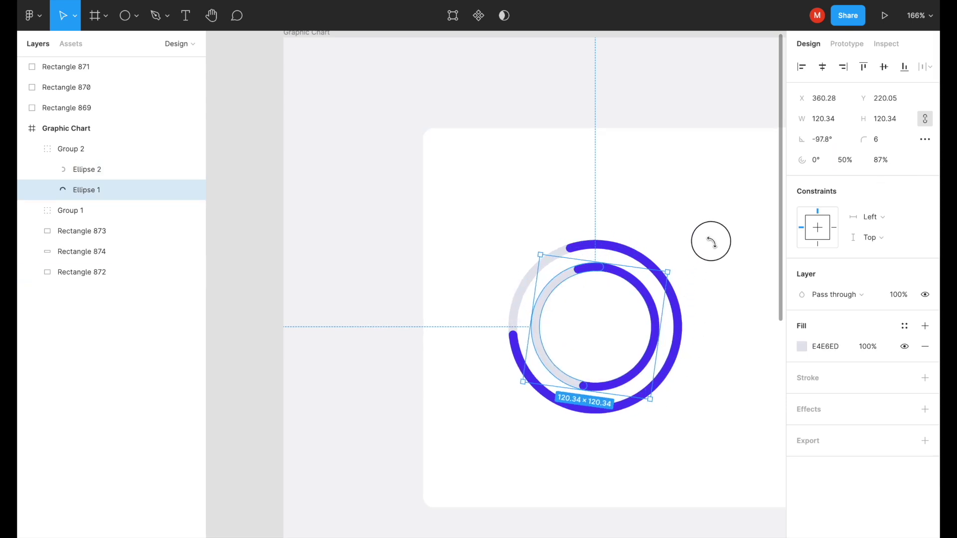
# Fill the inner arc light blue 58C0F4 and zoom out to the whole layout
pyautogui.click(648, 296)
pyautogui.click(802, 346)
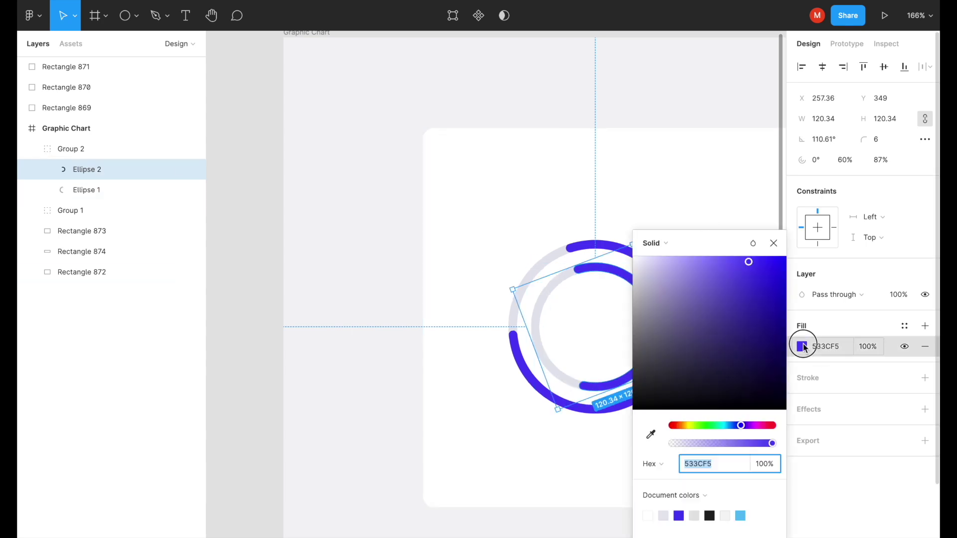
pyautogui.click(740, 515)
pyautogui.click(626, 182)
pyautogui.hotkey('shift', '1')
pyautogui.hscroll(2, 626, 182)
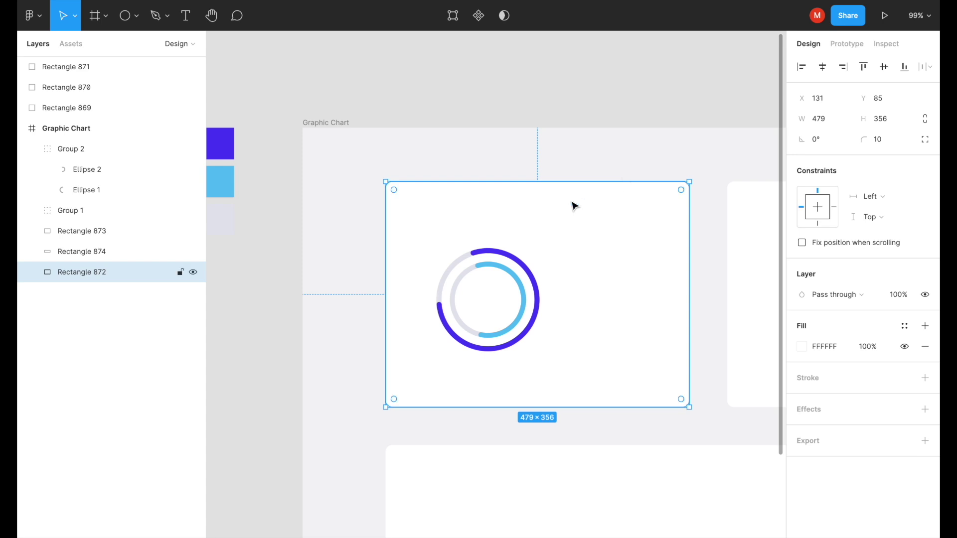
# Select both ring groups and move them left and down in the card
pyautogui.scroll(2, 549, 246)
pyautogui.click(31, 149)
pyautogui.click(30, 168)
pyautogui.keyDown('shift'); pyautogui.click(70, 169); pyautogui.keyUp('shift')
pyautogui.click(72, 150)
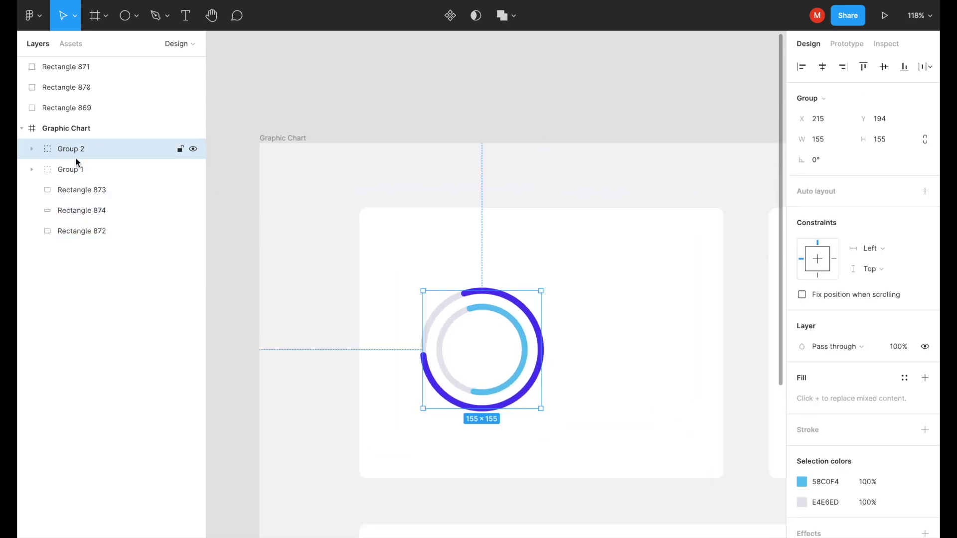
pyautogui.keyDown('shift'); pyautogui.click(70, 169); pyautogui.keyUp('shift')
pyautogui.moveTo(531, 329); pyautogui.dragTo(491, 360)
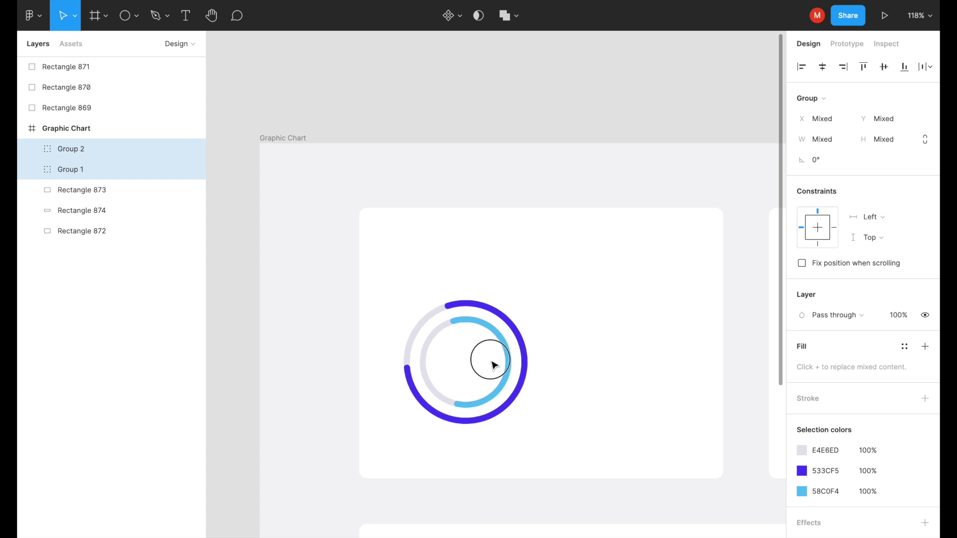
# Add an 'Email Sent' title in Poppins Medium 16 above the rings
pyautogui.press('t')
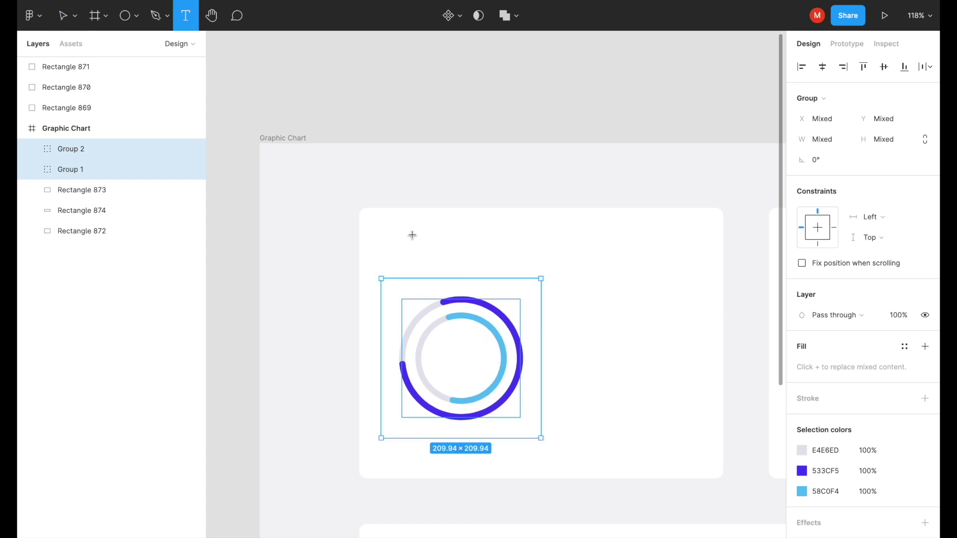
pyautogui.click(412, 235)
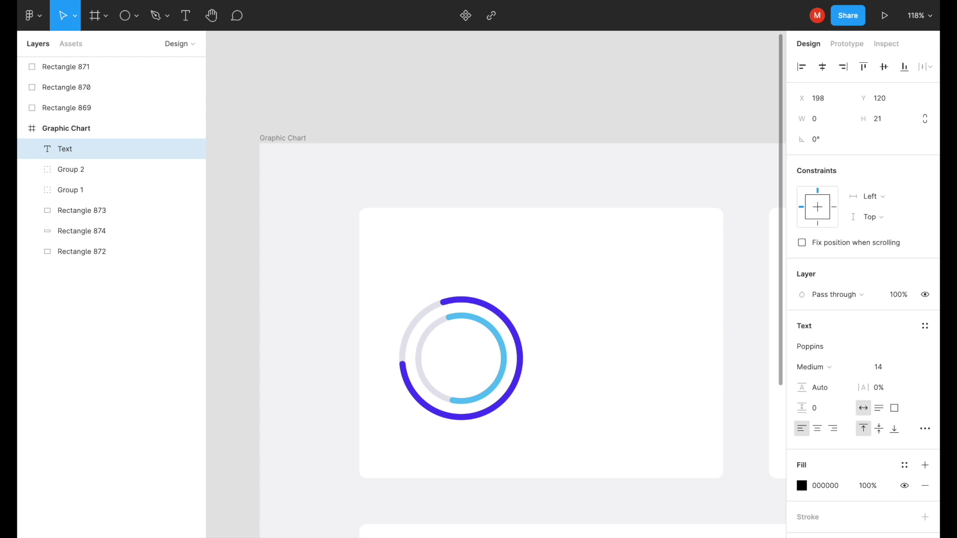
pyautogui.write('Email Sent')
pyautogui.click(886, 369)
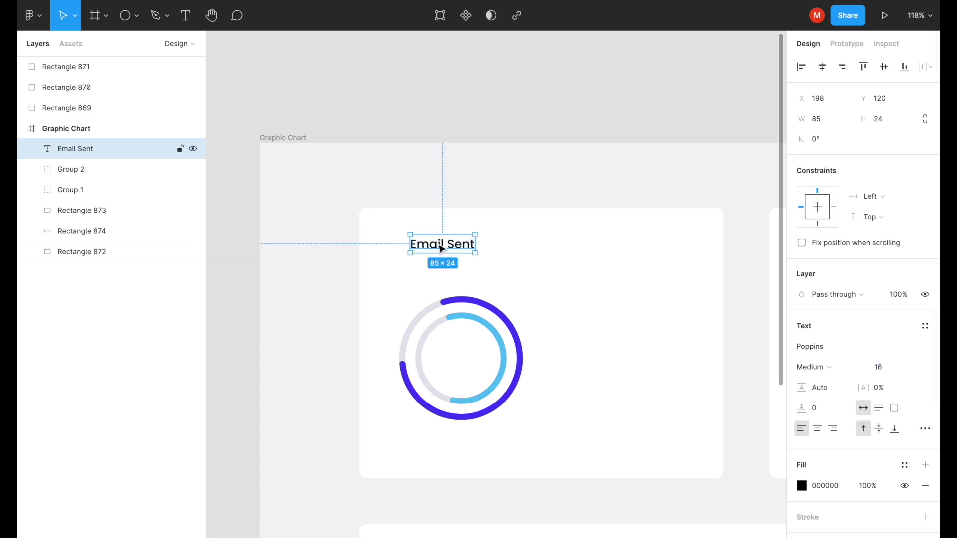
pyautogui.moveTo(438, 247); pyautogui.dragTo(430, 247)
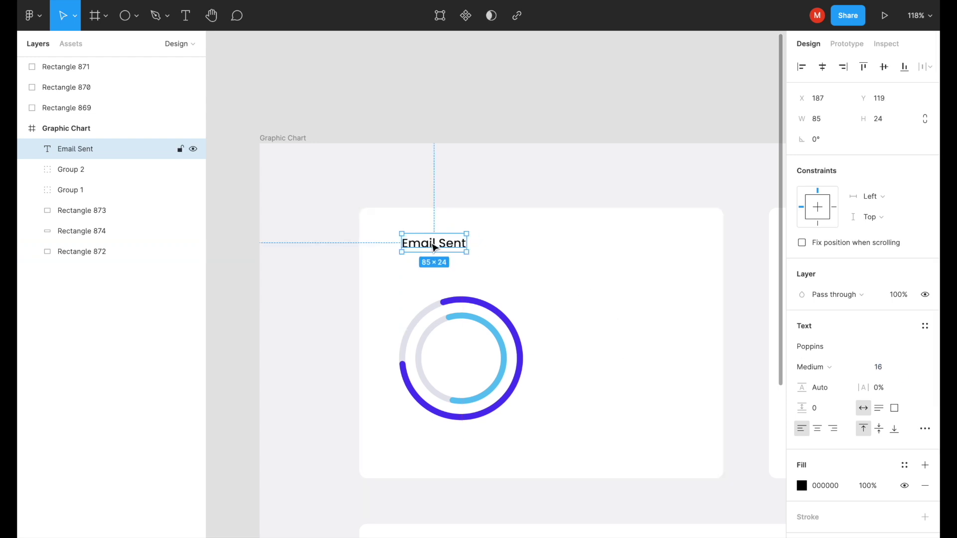
# Alt-drag a copy of the title to the card's right side and retype it 'This Week'
pyautogui.moveTo(434, 248); pyautogui.dragTo(656, 249)
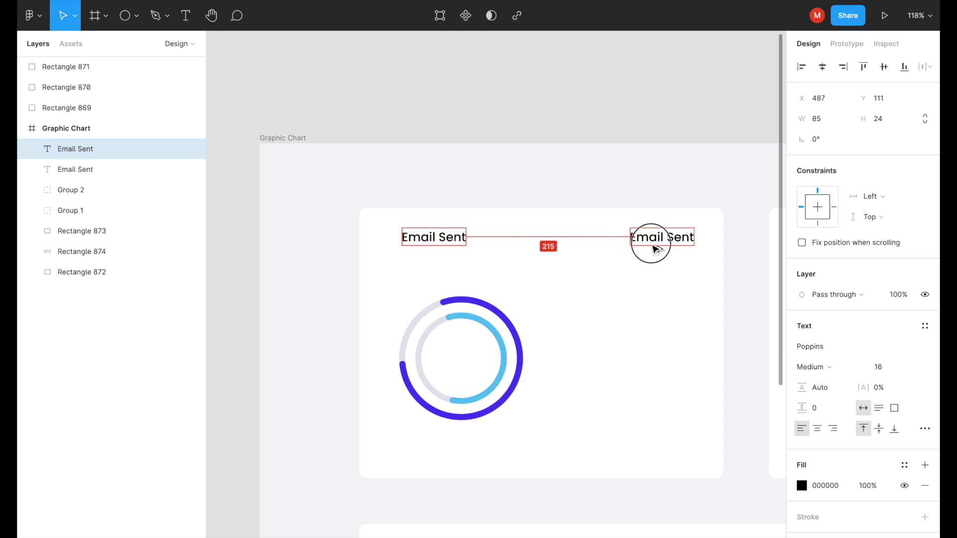
pyautogui.doubleClick(656, 244)
pyautogui.write('This Week')
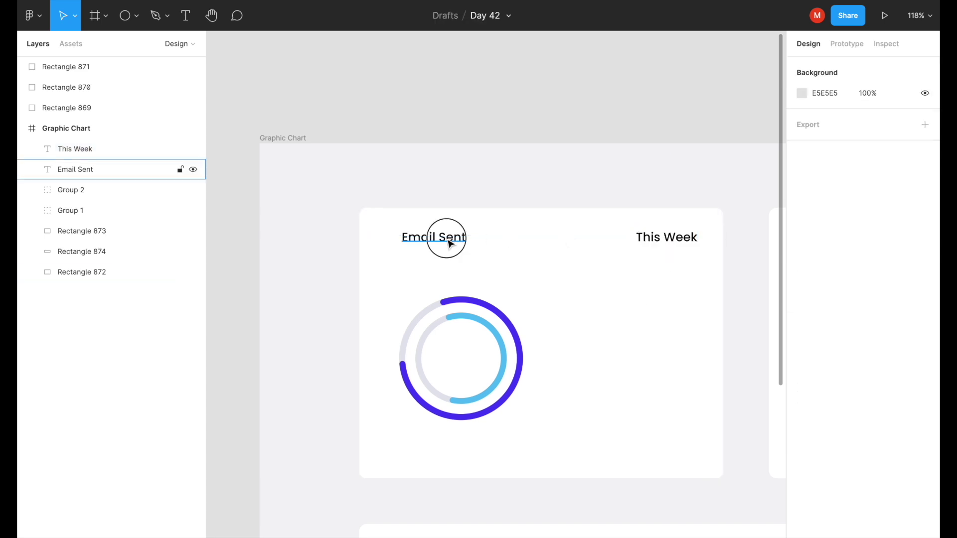
pyautogui.click(442, 237)
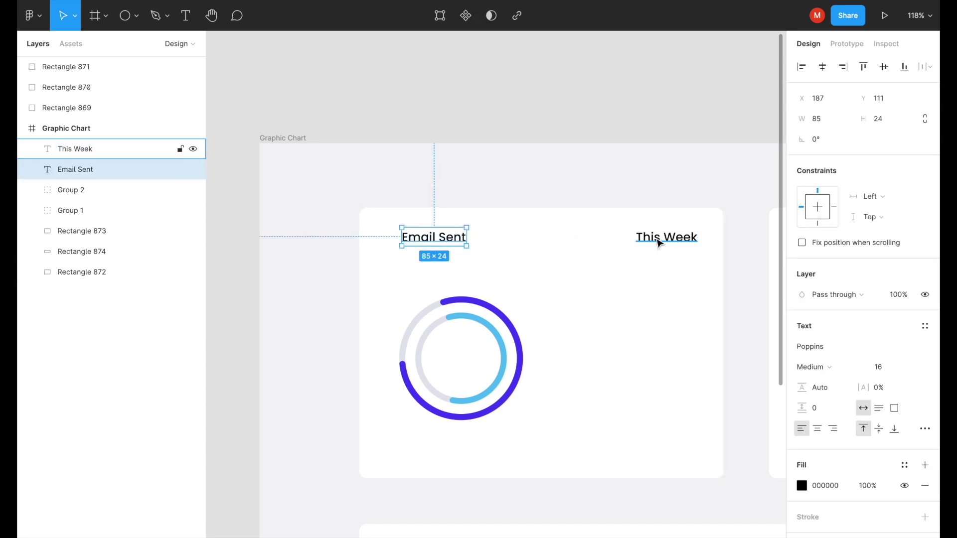
pyautogui.keyDown('shift'); pyautogui.click(656, 243); pyautogui.keyUp('shift')
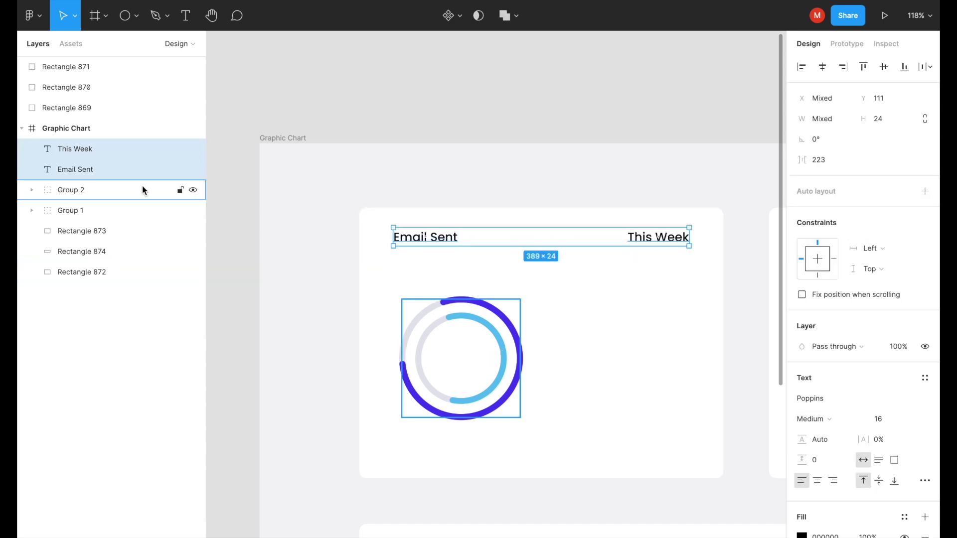
# Group both rings as Group 3 and shift them slightly right
pyautogui.click(129, 191)
pyautogui.keyDown('shift'); pyautogui.click(80, 210); pyautogui.keyUp('shift')
pyautogui.moveTo(486, 316); pyautogui.dragTo(499, 315)
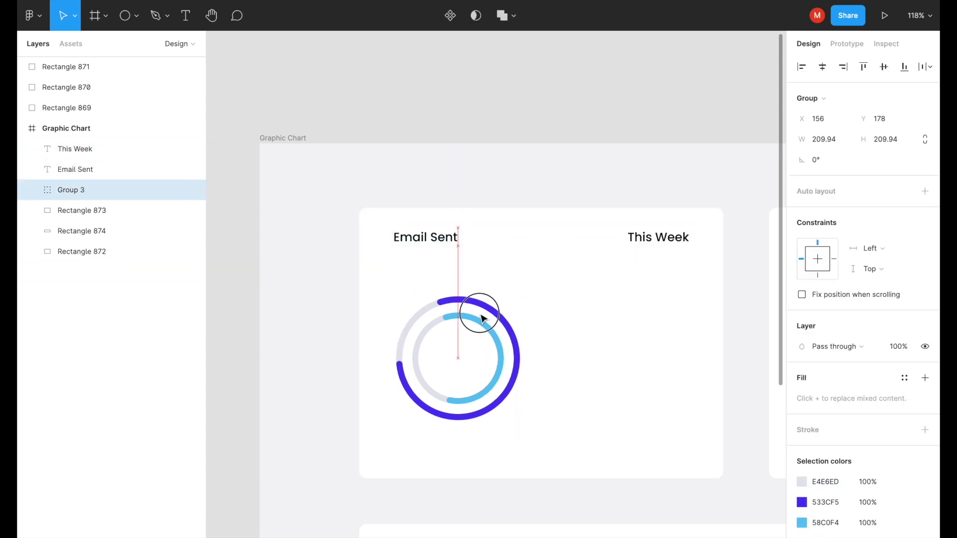
pyautogui.click(617, 316)
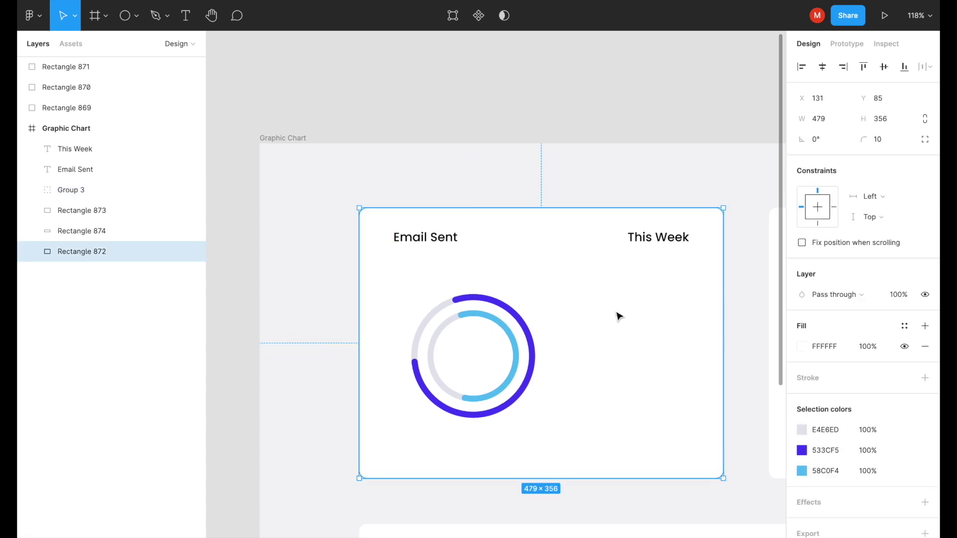
pyautogui.click(128, 20)
pyautogui.scroll(3, 624, 335)
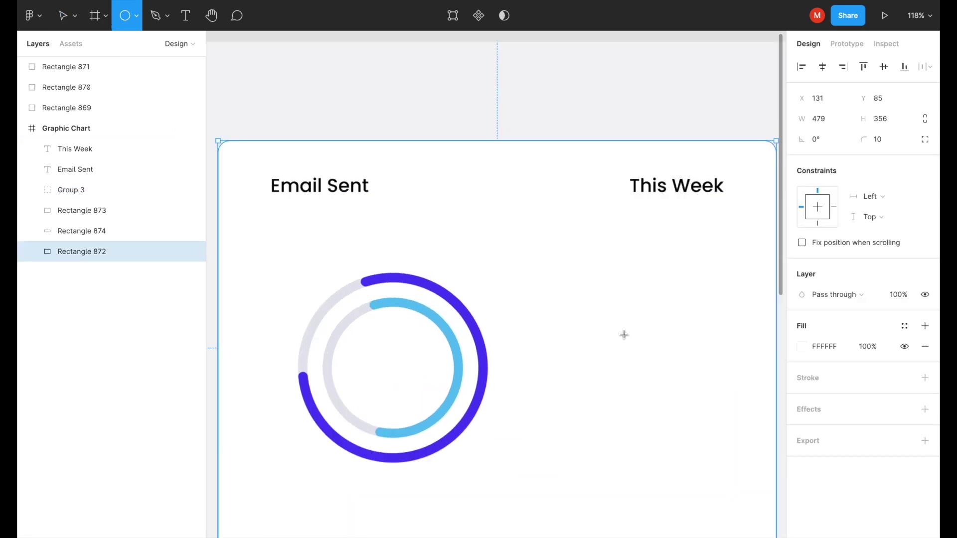
# Draw a 16 px circle beside the rings and duplicate it 47 px below
pyautogui.moveTo(544, 287); pyautogui.dragTo(564, 306)
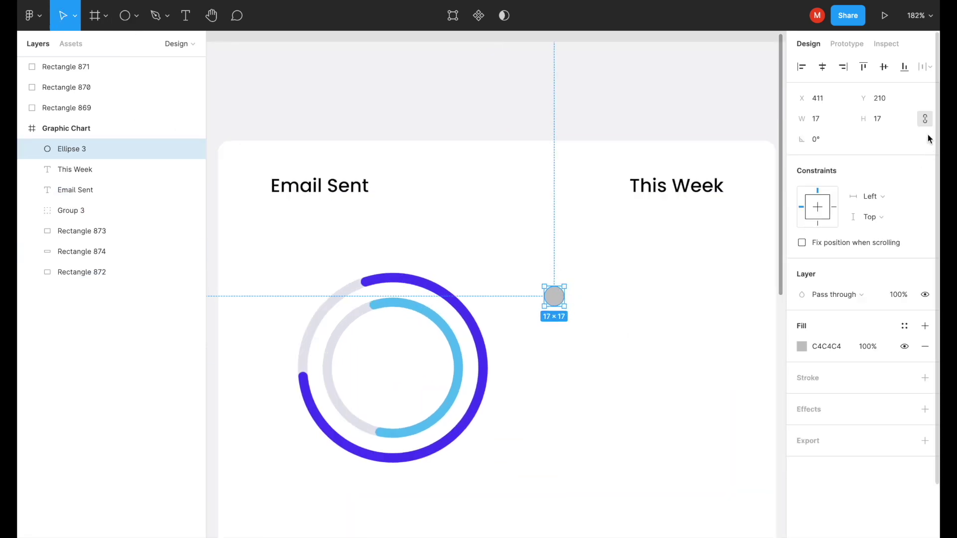
pyautogui.write('20')
pyautogui.press('Return')
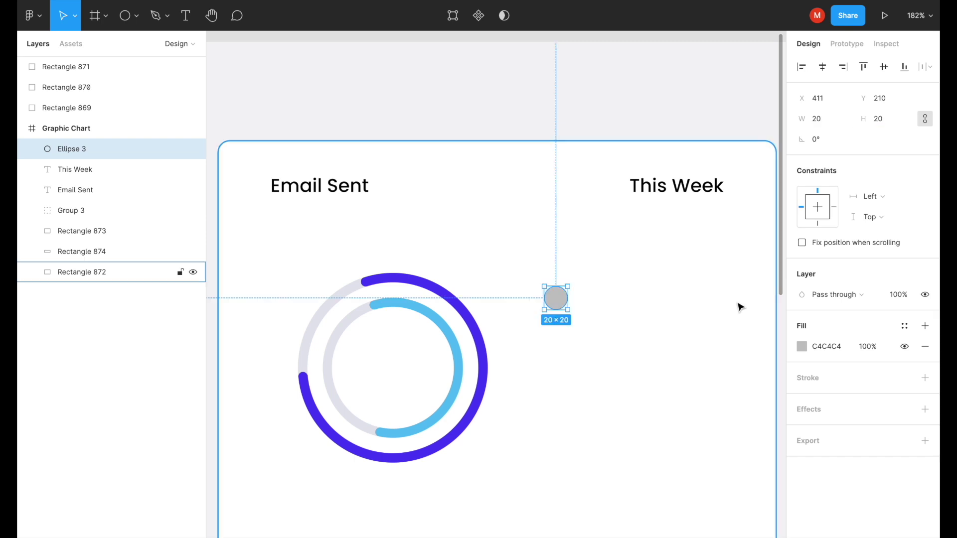
pyautogui.moveTo(556, 299); pyautogui.dragTo(601, 324)
pyautogui.click(816, 121)
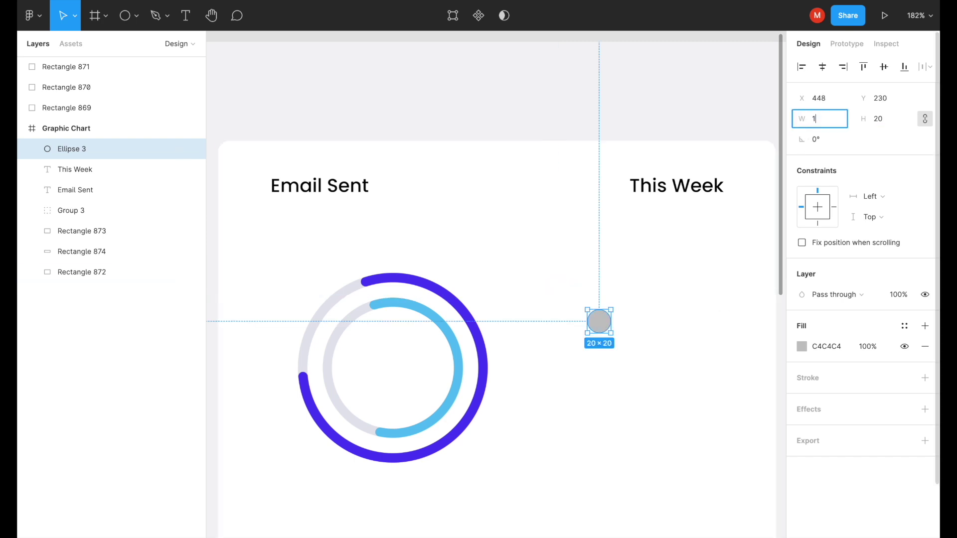
pyautogui.write('6')
pyautogui.press('Return')
pyautogui.moveTo(597, 320); pyautogui.dragTo(604, 402)
# Add a light grey 'Sent' text label beside the top circle
pyautogui.click(636, 353)
pyautogui.press('t')
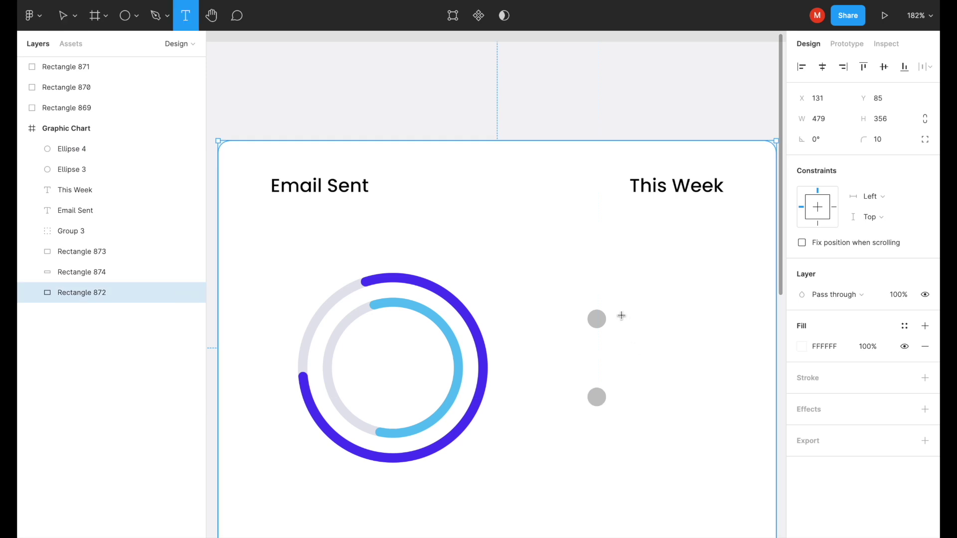
pyautogui.click(622, 317)
pyautogui.write('S')
pyautogui.hotkey('ctrl', 'a')
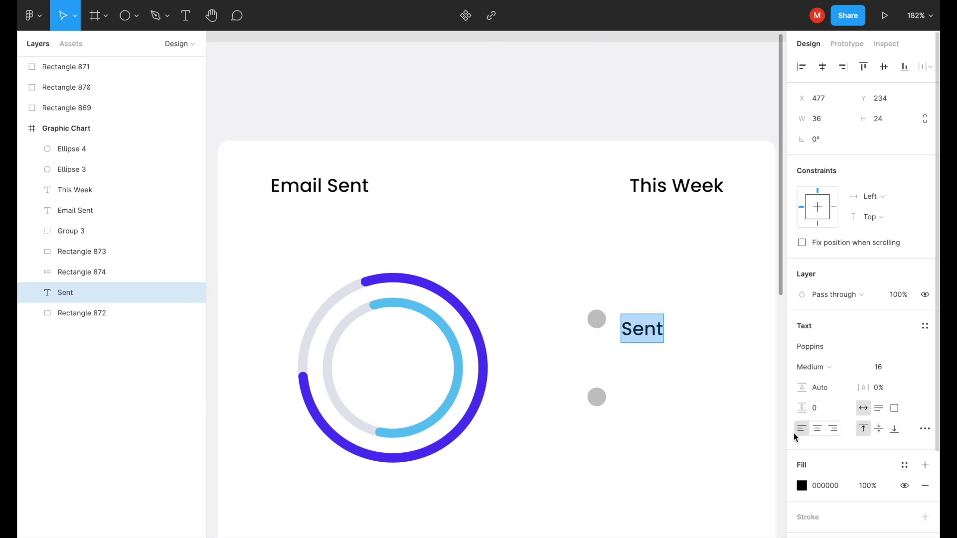
pyautogui.click(801, 486)
pyautogui.moveTo(667, 355); pyautogui.dragTo(639, 311)
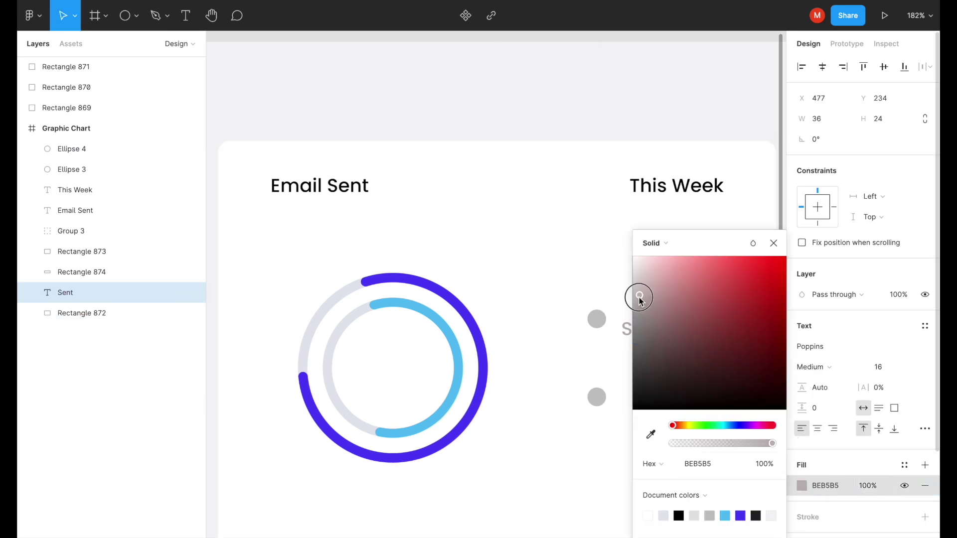
pyautogui.click(768, 244)
pyautogui.press('Escape')
# Fill the top circle purple and the lower circle light blue 58C0F4
pyautogui.click(598, 320)
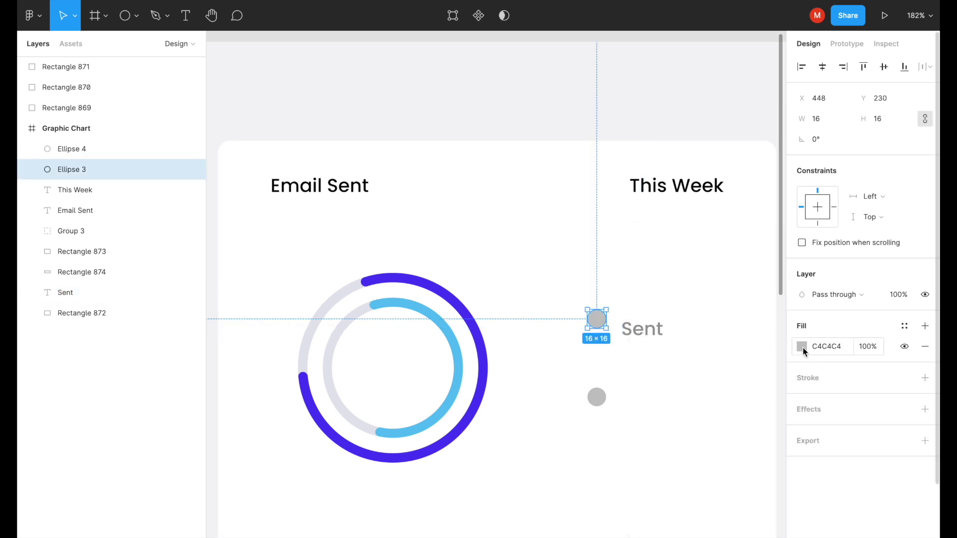
pyautogui.click(802, 347)
pyautogui.click(727, 512)
pyautogui.click(597, 397)
pyautogui.click(801, 347)
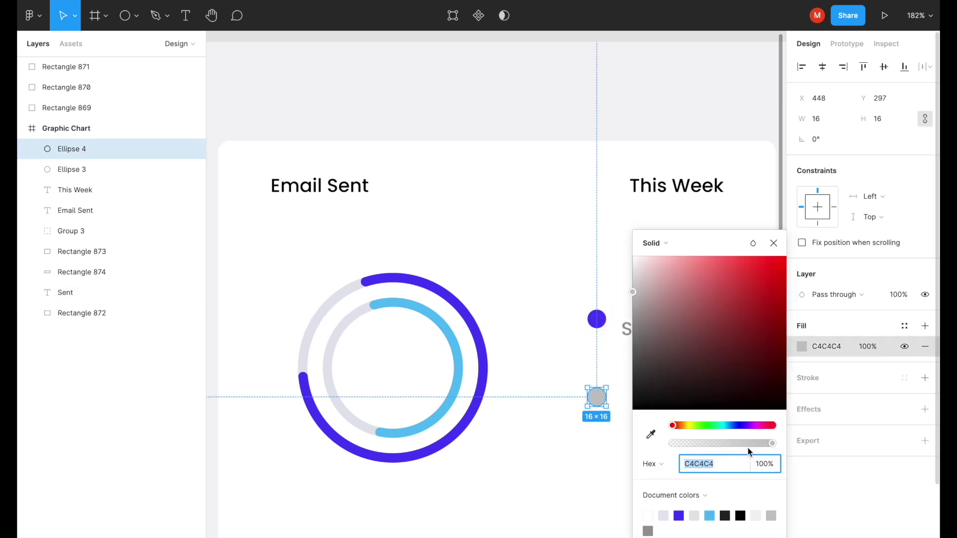
pyautogui.click(710, 516)
pyautogui.click(775, 243)
# Duplicate the Sent label beside the blue dot and retype it 'Recieved'
pyautogui.moveTo(645, 327)
pyautogui.mouseDown()
pyautogui.moveTo(629, 329)
pyautogui.moveTo(631, 401)
pyautogui.mouseUp()
pyautogui.doubleClick(631, 396)
pyautogui.write('Recieved')
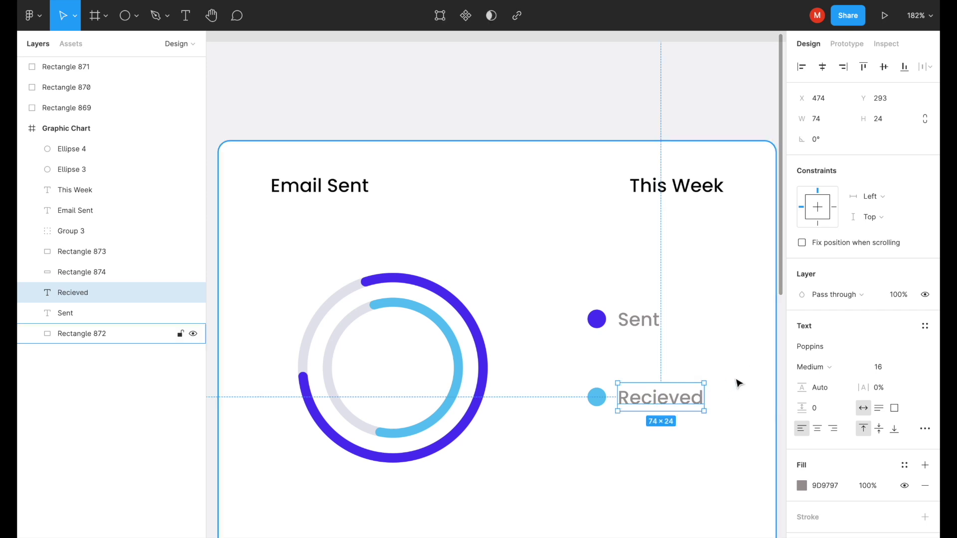
# Add value 345 beneath Sent and a copy reading 124 beneath Recieved
pyautogui.click(662, 363)
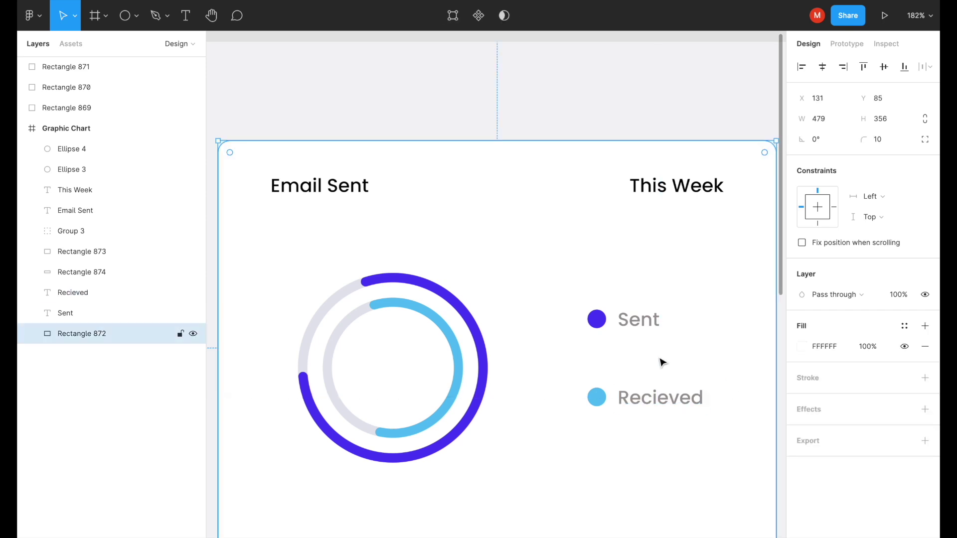
pyautogui.press('t')
pyautogui.click(619, 349)
pyautogui.write('345')
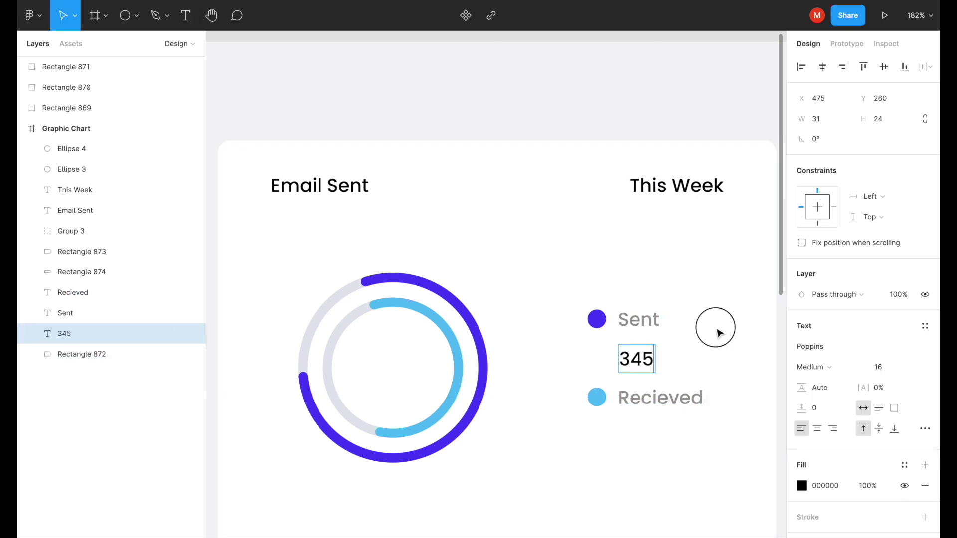
pyautogui.press('Escape')
pyautogui.moveTo(643, 361); pyautogui.dragTo(642, 353)
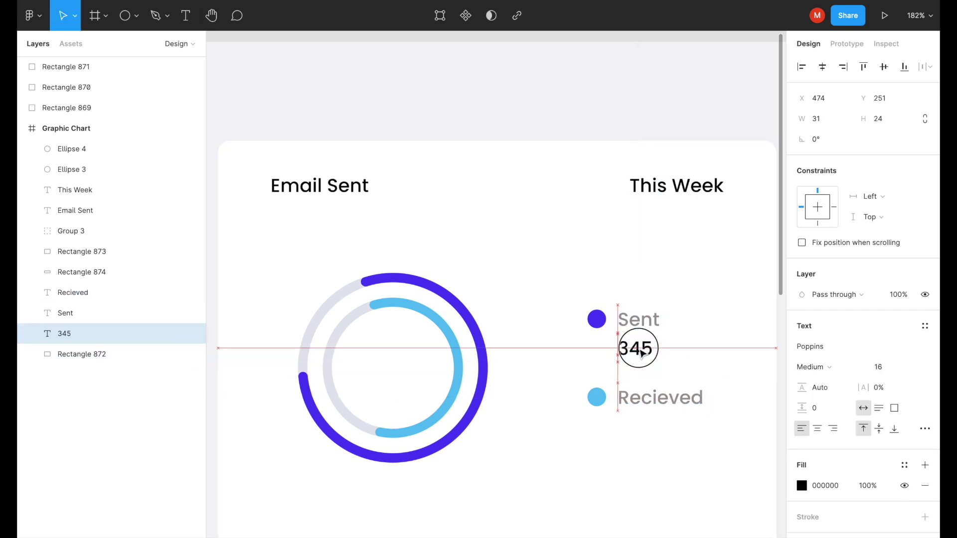
pyautogui.moveTo(643, 353); pyautogui.dragTo(643, 432)
pyautogui.doubleClick(643, 432)
pyautogui.write('124')
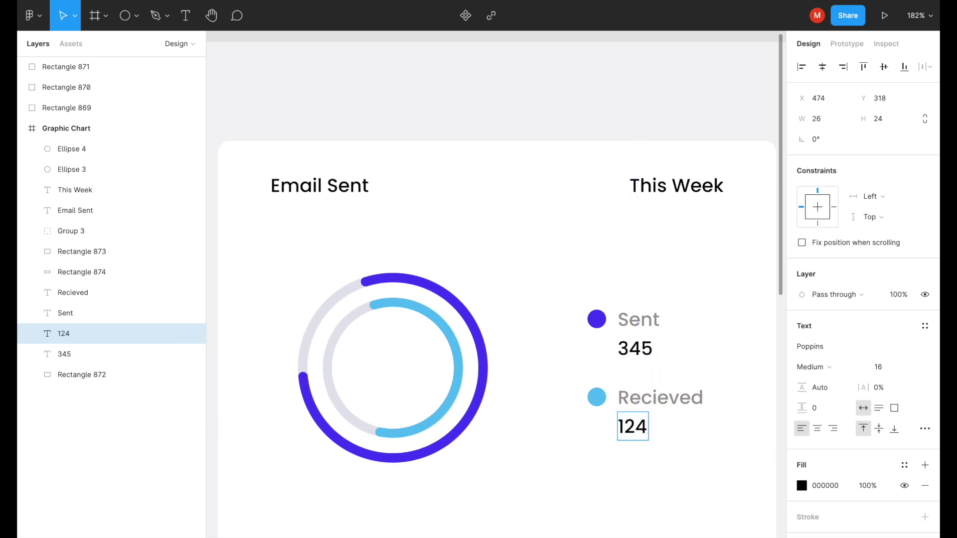
pyautogui.press('Escape')
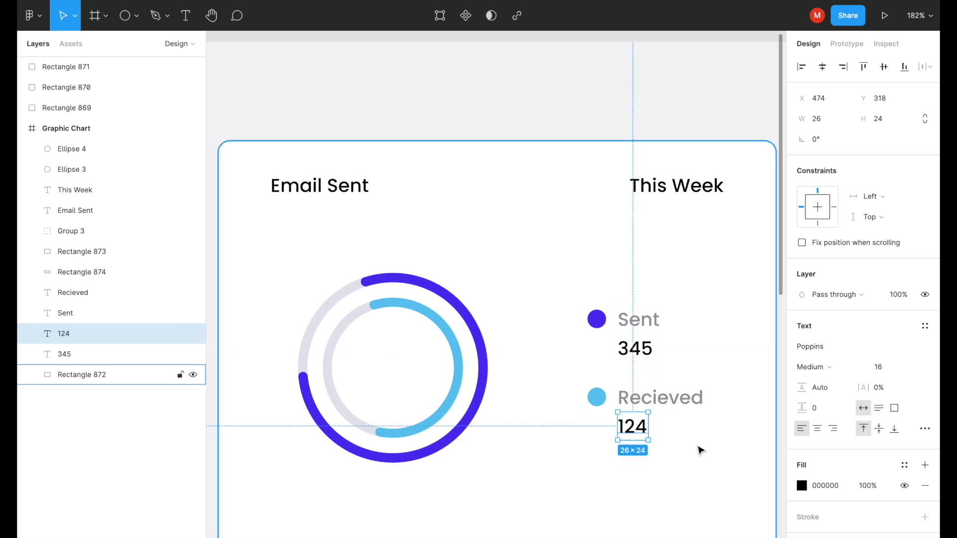
# Recolour the This Week label grey 9D9797, sampled from the Sent label
pyautogui.click(691, 192)
pyautogui.click(802, 486)
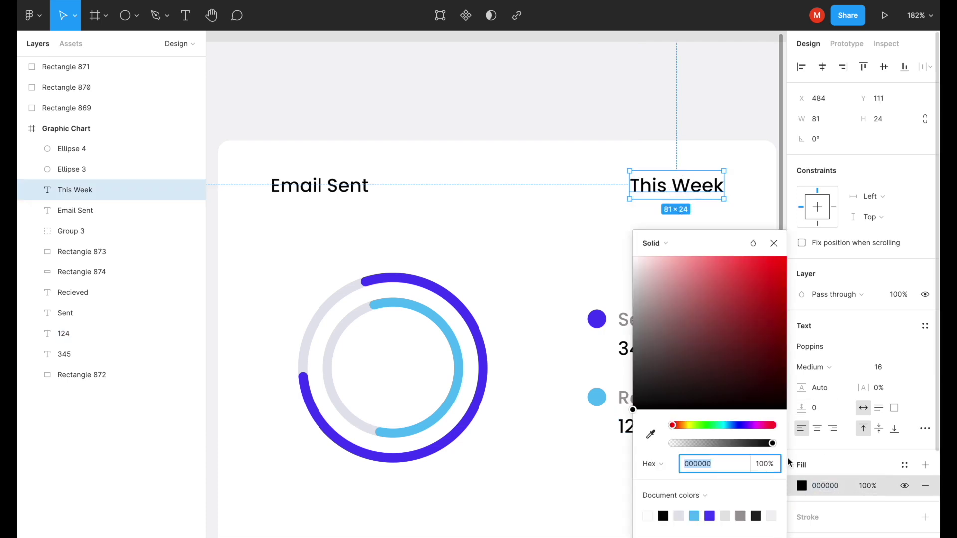
pyautogui.click(650, 434)
pyautogui.keyDown('ctrl'); pyautogui.scroll(5, 622, 329); pyautogui.keyUp('ctrl')
pyautogui.click(622, 329)
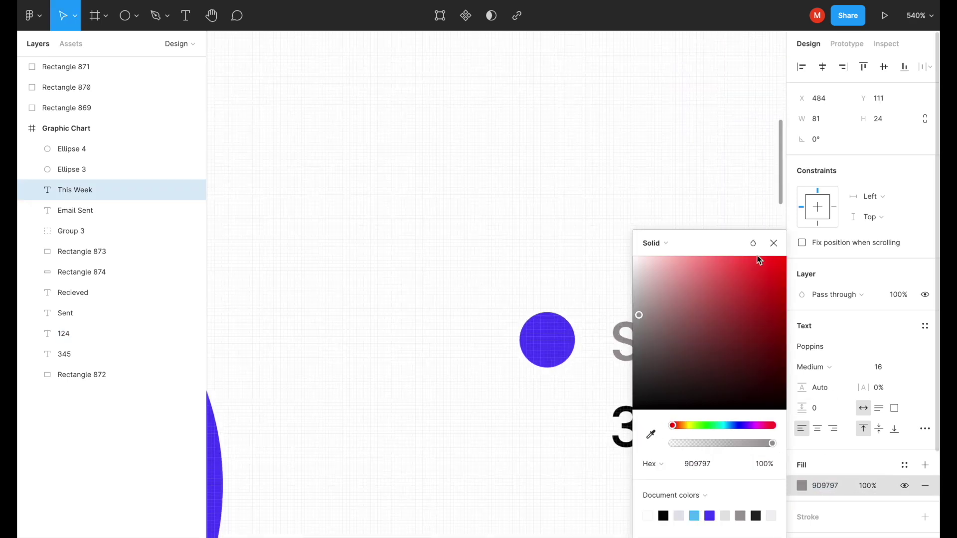
pyautogui.press('Escape')
pyautogui.keyDown('ctrl'); pyautogui.scroll(-3, 641, 234); pyautogui.keyUp('ctrl')
pyautogui.keyDown('ctrl'); pyautogui.scroll(-2, 641, 235); pyautogui.keyUp('ctrl')
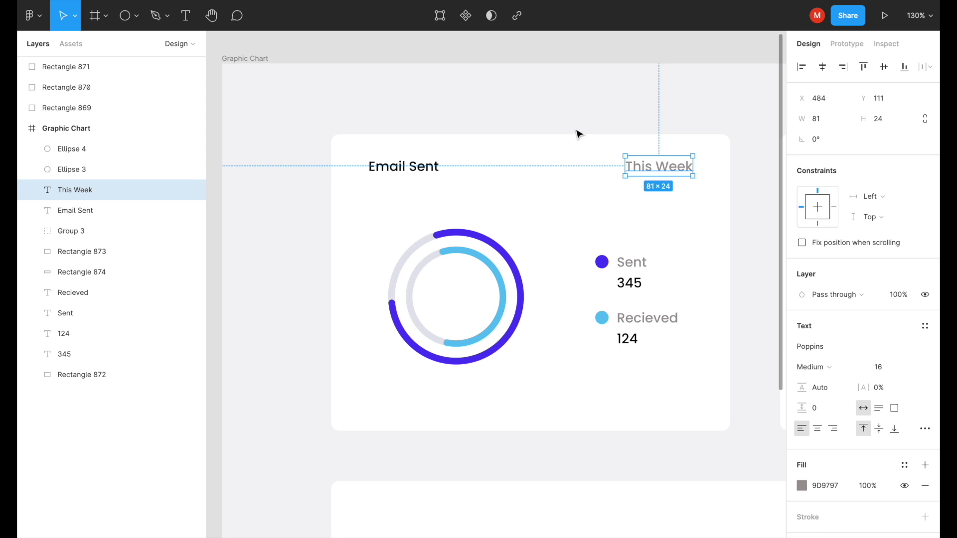
# Group the purple dot, Sent label and 345 value as Group 4
pyautogui.click(571, 109)
pyautogui.click(525, 306)
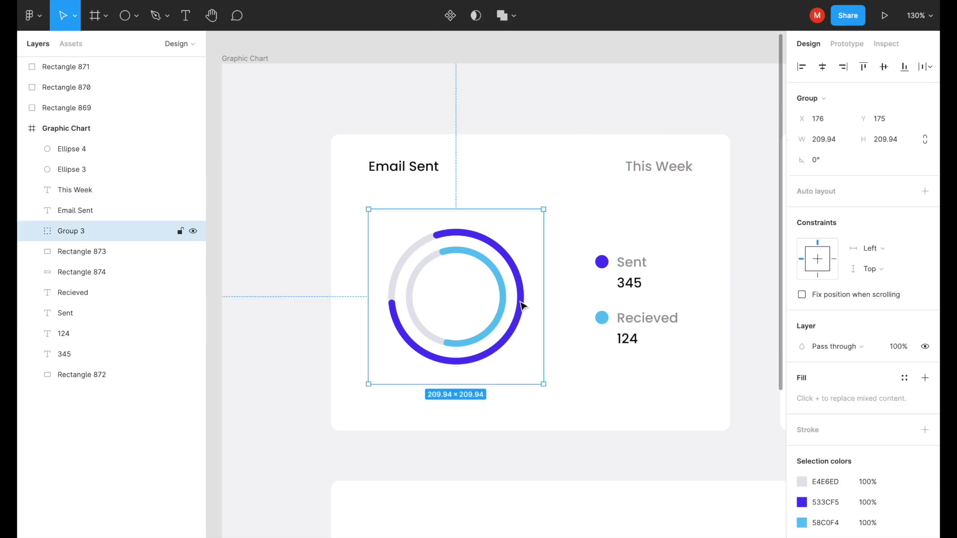
pyautogui.click(623, 260)
pyautogui.keyDown('shift'); pyautogui.click(629, 282); pyautogui.keyUp('shift')
pyautogui.keyDown('shift'); pyautogui.click(602, 262); pyautogui.keyUp('shift')
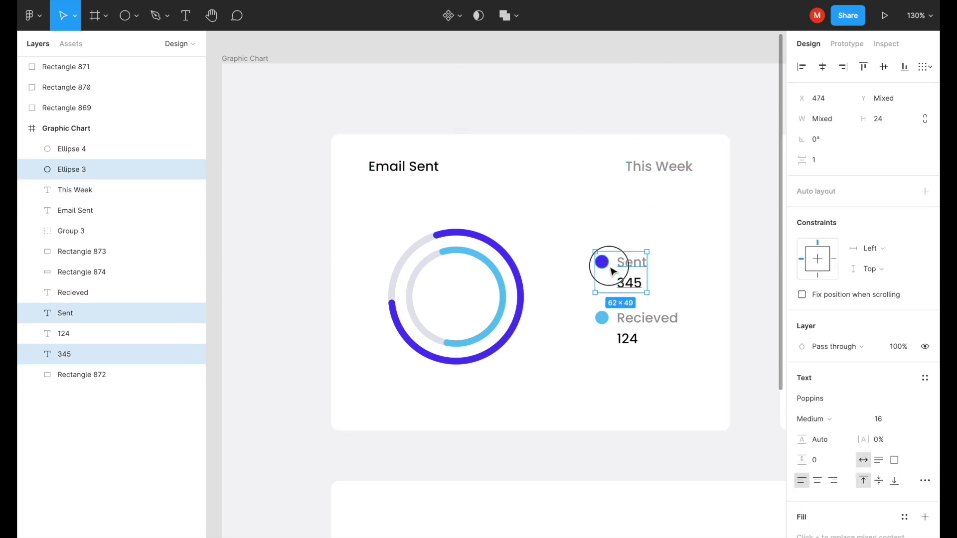
pyautogui.hotkey('ctrl', 'g')
# Group the Recieved label, 124 value and light blue dot as Group 5
pyautogui.click(602, 318)
pyautogui.keyDown('shift'); pyautogui.click(638, 319); pyautogui.keyUp('shift')
pyautogui.keyDown('shift'); pyautogui.click(629, 341); pyautogui.keyUp('shift')
pyautogui.hotkey('ctrl', 'g')
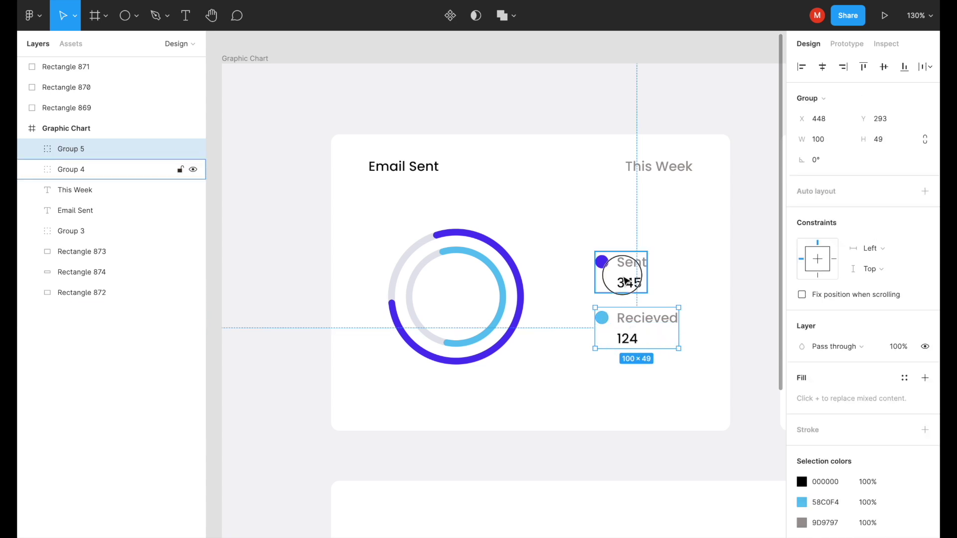
# Shift the ring chart and both legend groups slightly right in the card
pyautogui.keyDown('shift'); pyautogui.click(631, 279); pyautogui.keyUp('shift')
pyautogui.keyDown('shift'); pyautogui.click(482, 277); pyautogui.keyUp('shift')
pyautogui.moveTo(519, 274)
pyautogui.mouseDown()
pyautogui.moveTo(527, 283)
pyautogui.moveTo(519, 274)
pyautogui.mouseUp()
pyautogui.scroll(-5, 519, 273)
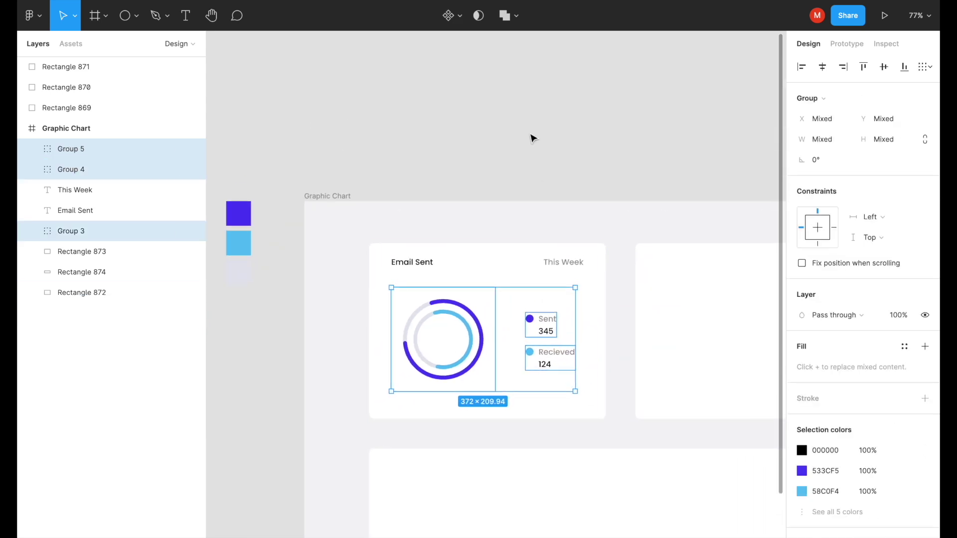
pyautogui.click(602, 332)
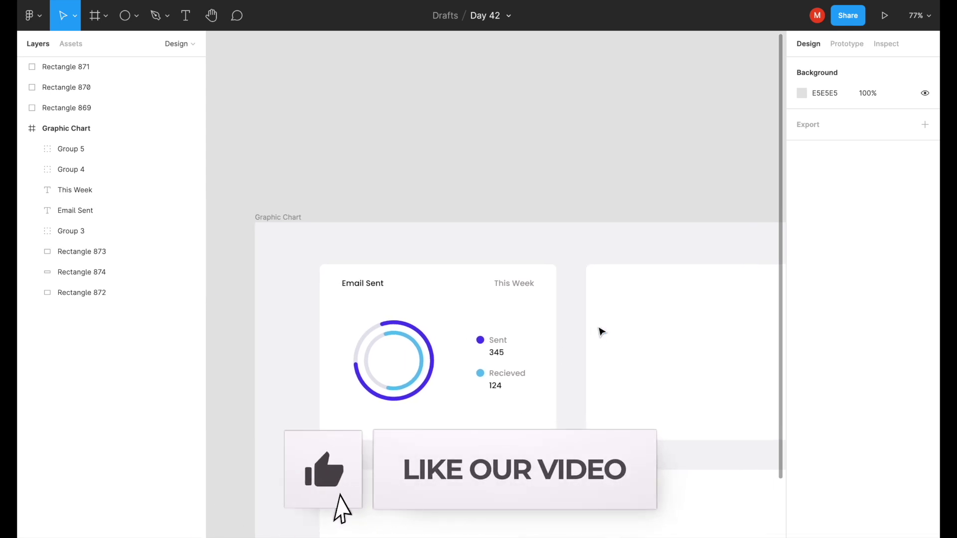
pyautogui.hscroll(4, 687, 334)
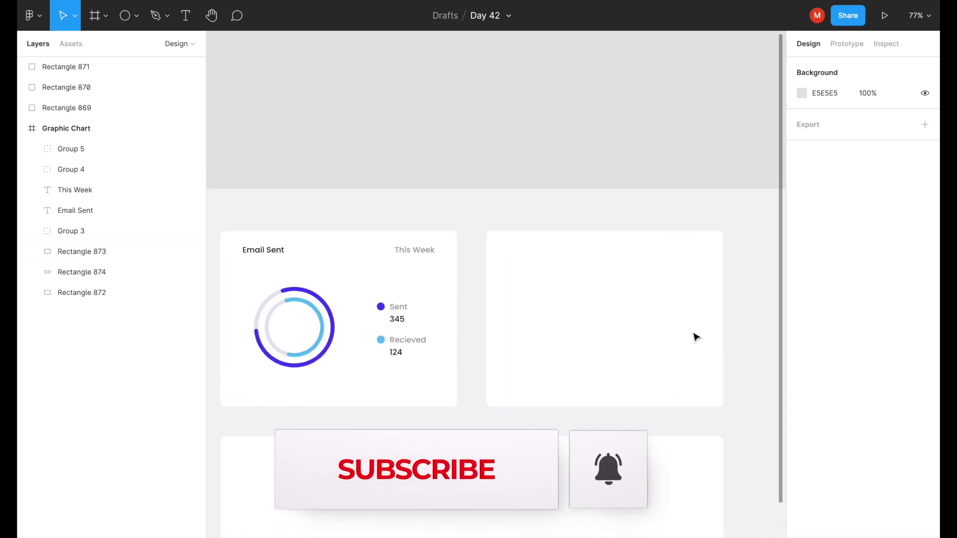
# Copy the Email Sent and This Week headings into the empty right card
pyautogui.click(265, 250)
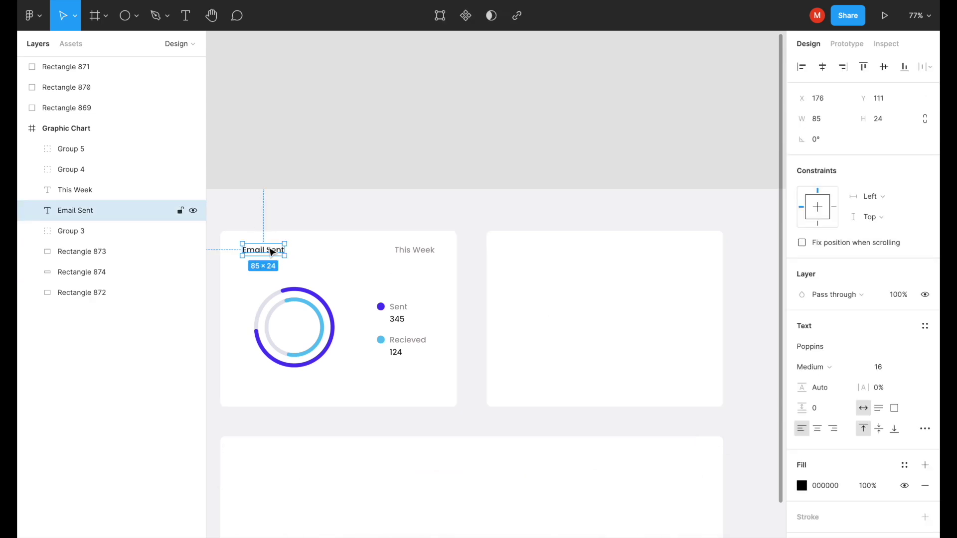
pyautogui.click(817, 367)
pyautogui.click(831, 383)
pyautogui.click(342, 222)
pyautogui.click(263, 249)
pyautogui.keyDown('shift'); pyautogui.click(401, 253); pyautogui.keyUp('shift')
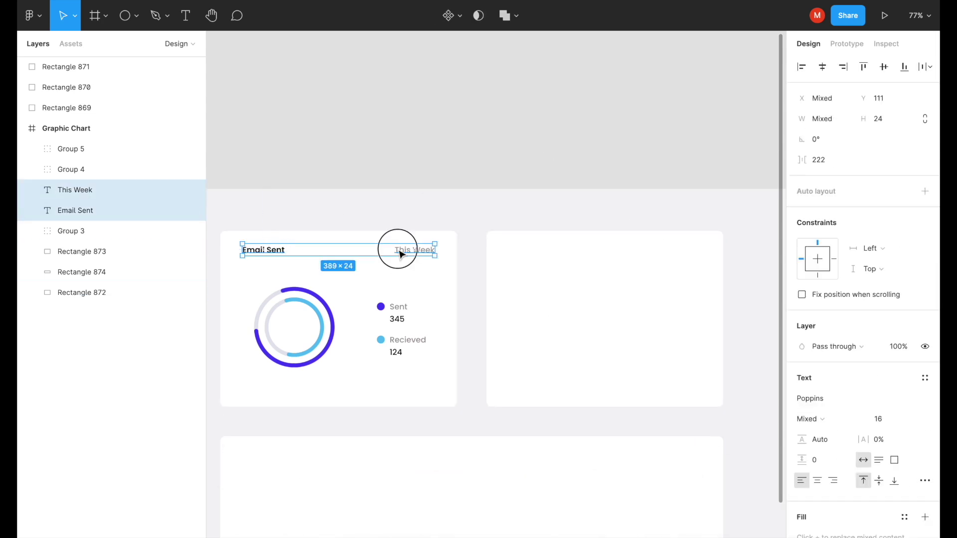
pyautogui.click(632, 271)
pyautogui.hotkey('shift', '2')
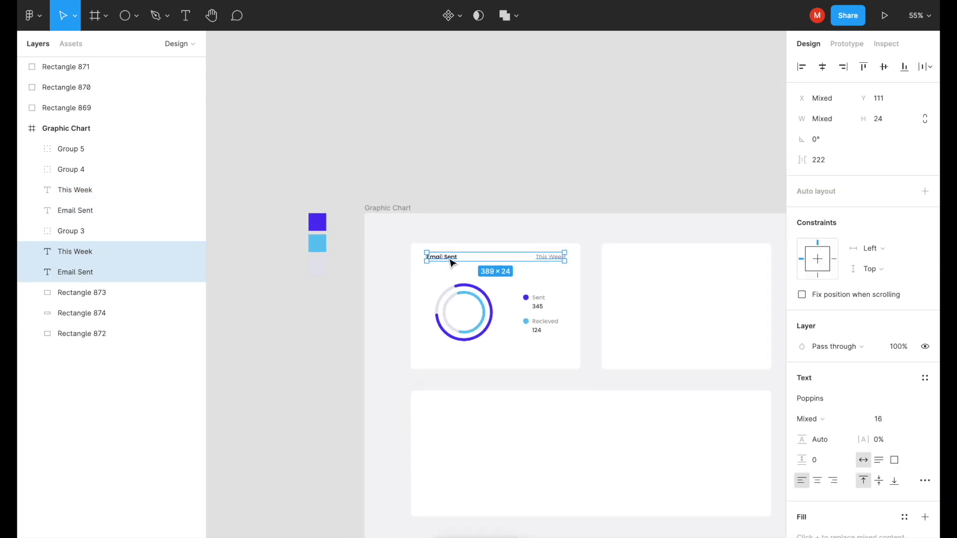
pyautogui.moveTo(463, 263); pyautogui.dragTo(635, 263)
pyautogui.click(643, 203)
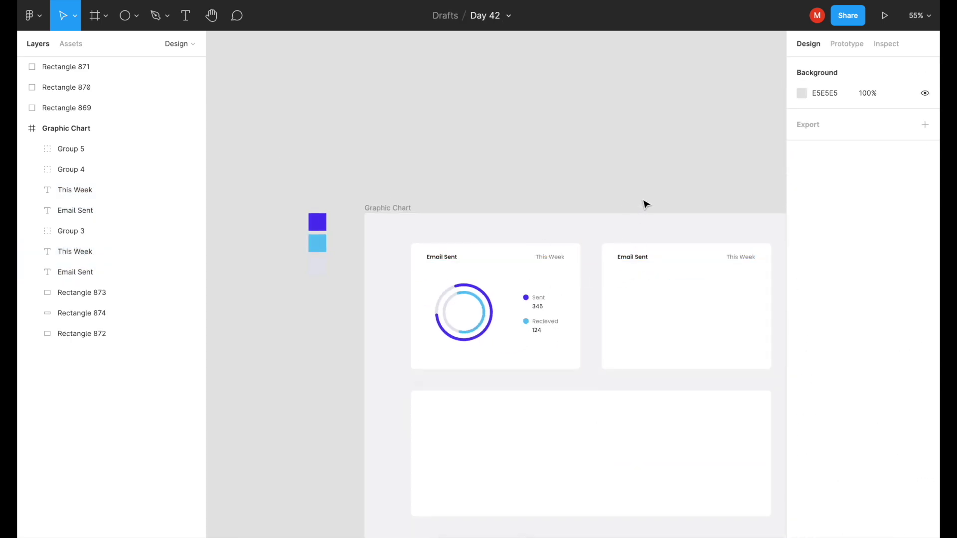
# Marquee-select the left card's contents and group them as Group 6
pyautogui.moveTo(394, 234); pyautogui.dragTo(595, 381)
pyautogui.hotkey('ctrl', 'g')
pyautogui.hscroll(3, 545, 317)
pyautogui.hscroll(3, 545, 317)
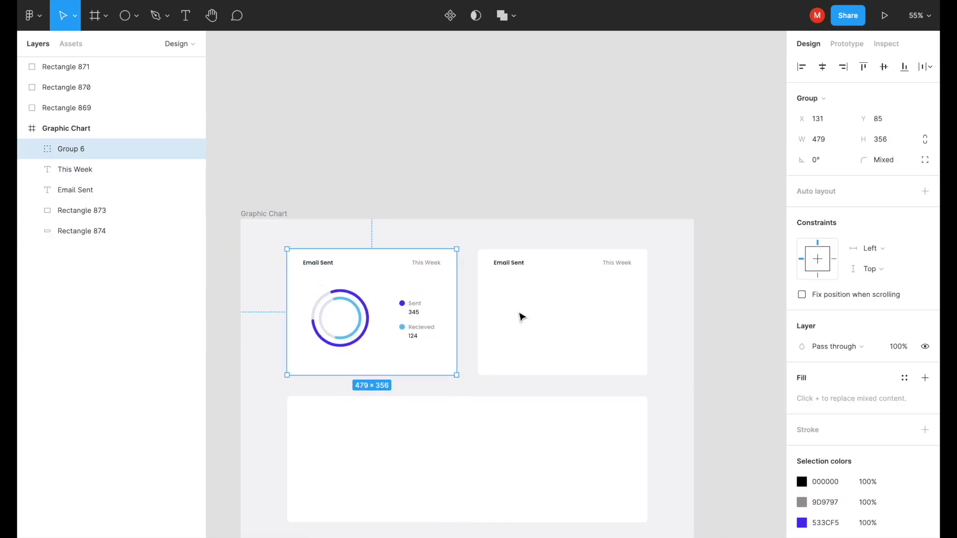
pyautogui.scroll(-2, 543, 314)
pyautogui.click(532, 273)
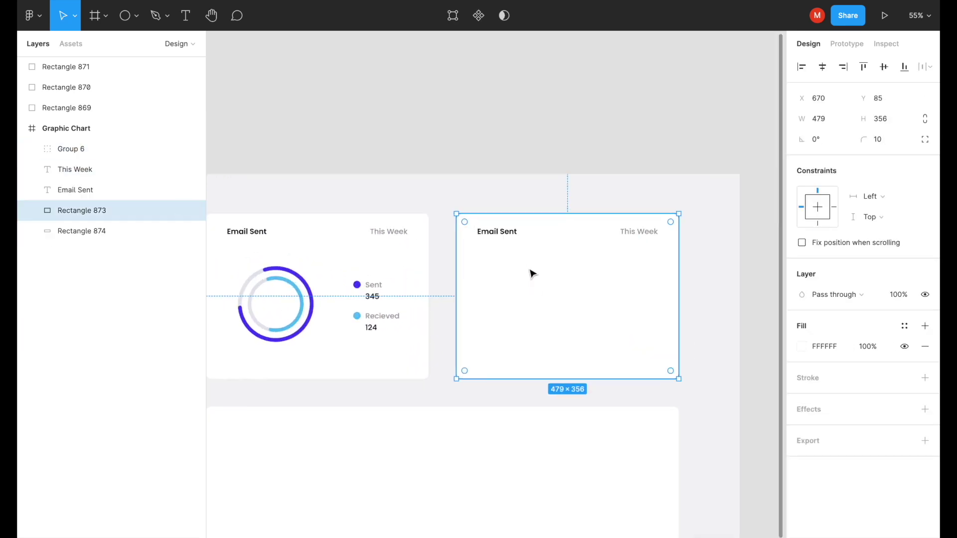
pyautogui.scroll(3, 533, 273)
pyautogui.hscroll(1, 533, 273)
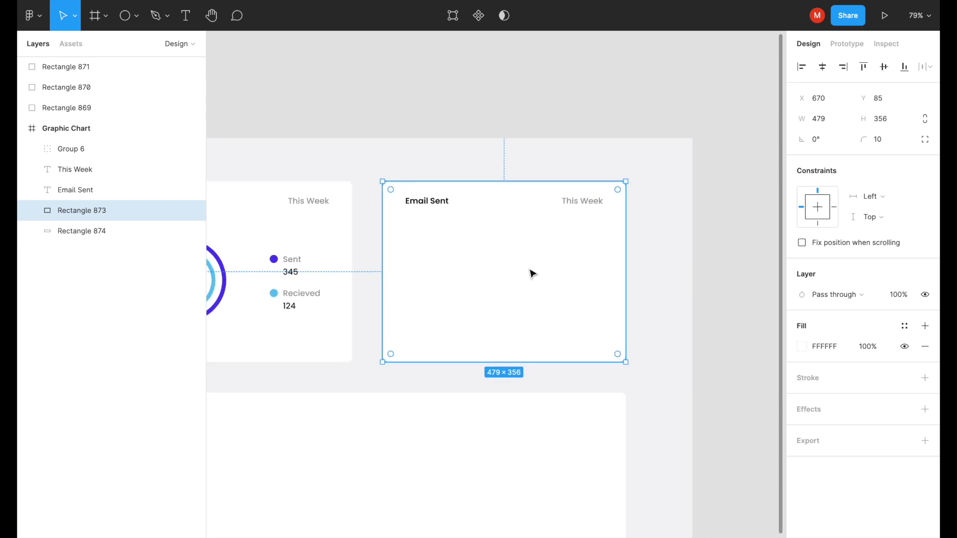
pyautogui.click(136, 16)
# Draw four horizontal lines across the right card, evenly spaced 50 apart
pyautogui.click(125, 60)
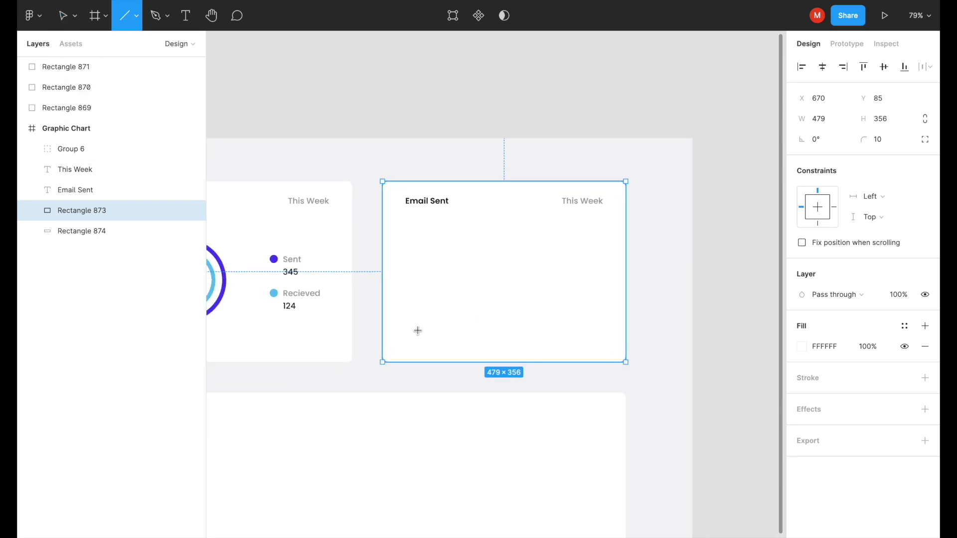
pyautogui.moveTo(440, 327); pyautogui.dragTo(598, 328)
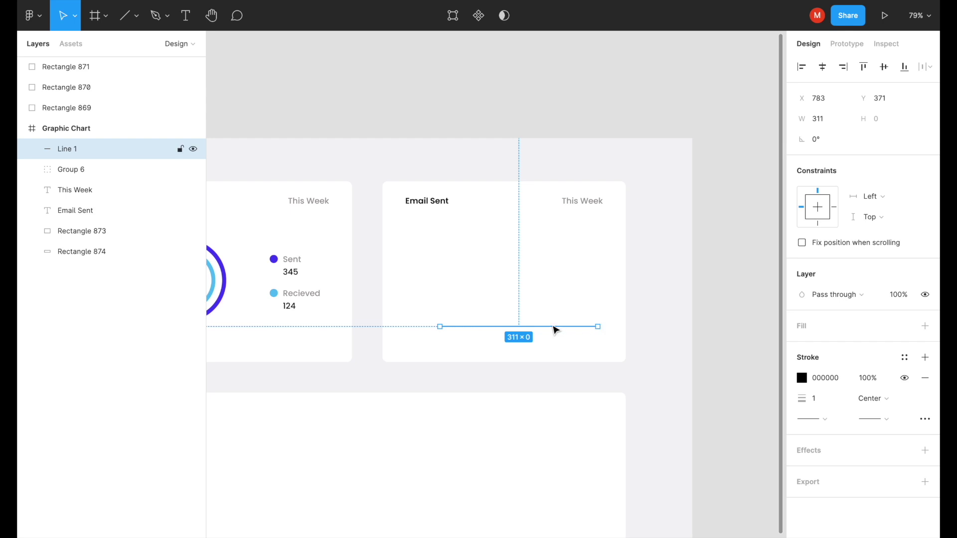
pyautogui.keyDown('alt'); pyautogui.moveTo(558, 330); pyautogui.dragTo(556, 292); pyautogui.keyUp('alt')
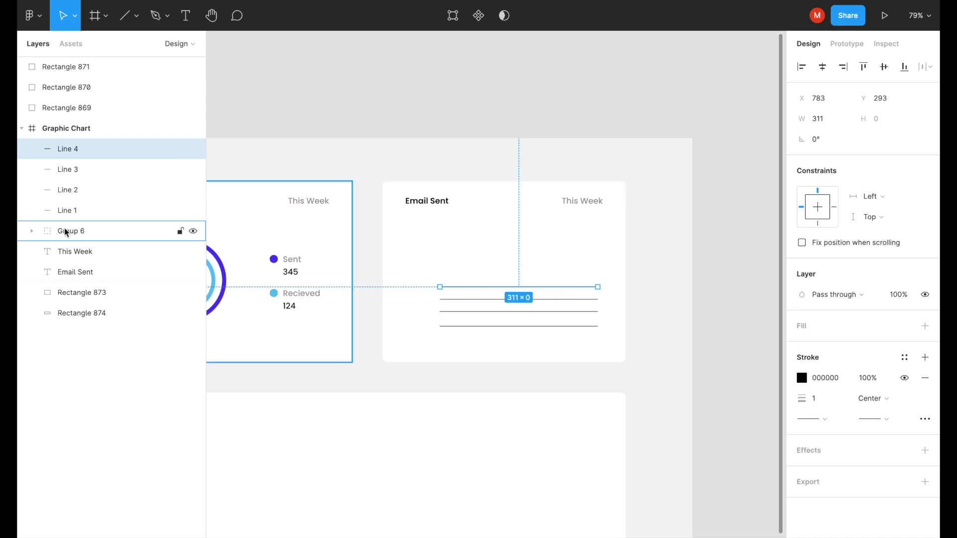
pyautogui.keyDown('shift'); pyautogui.click(67, 210); pyautogui.keyUp('shift')
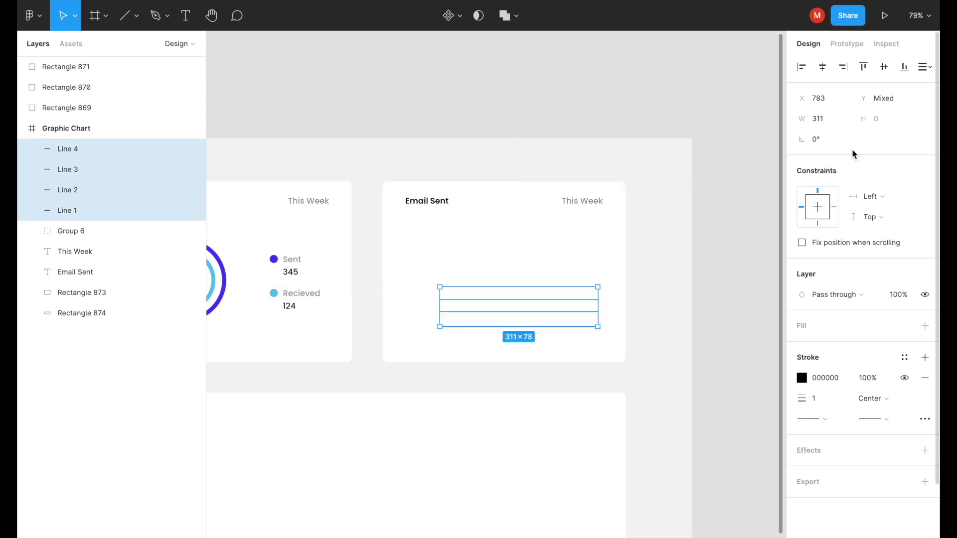
pyautogui.click(924, 66)
pyautogui.click(834, 105)
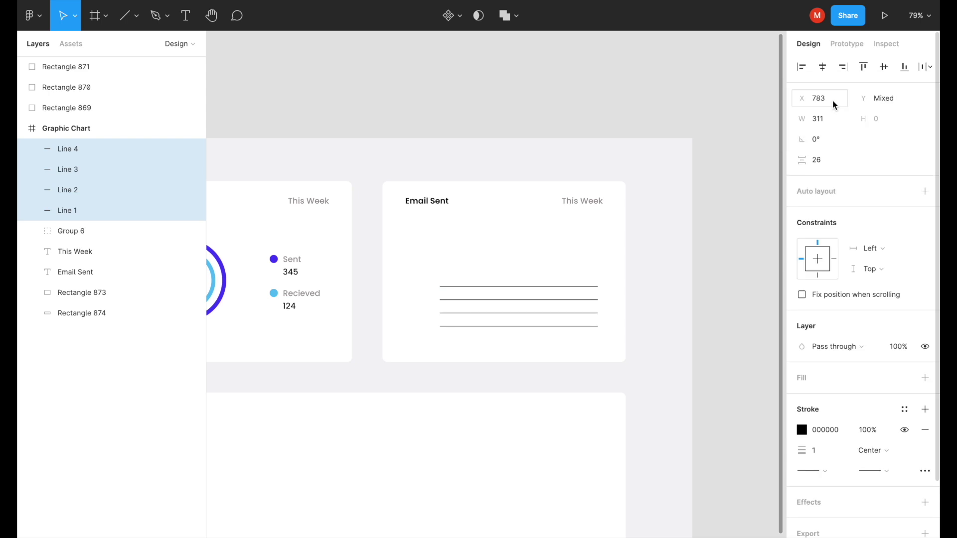
pyautogui.click(925, 67)
pyautogui.click(843, 110)
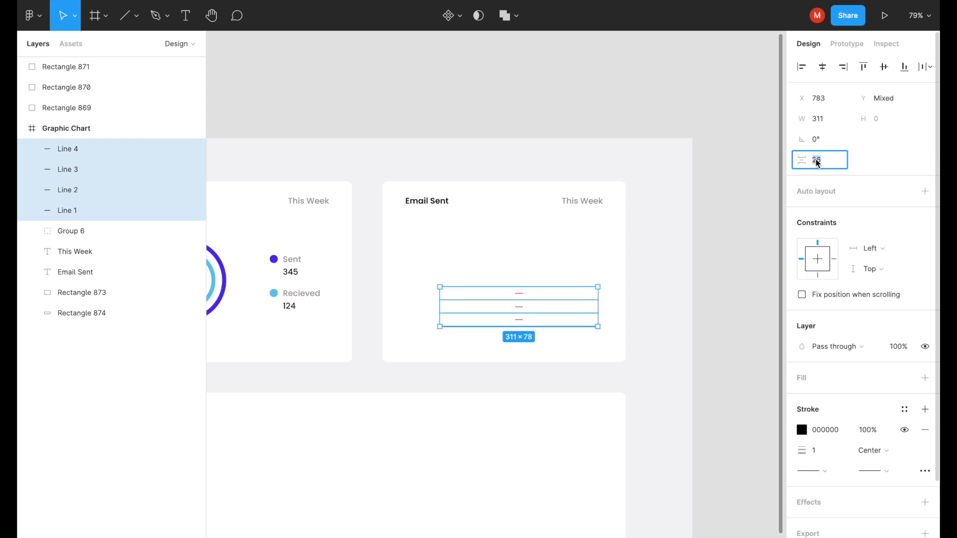
pyautogui.write('50')
pyautogui.press('Return')
# Position the four lines inside the card and widen them slightly to 321 px
pyautogui.moveTo(542, 330); pyautogui.dragTo(545, 295)
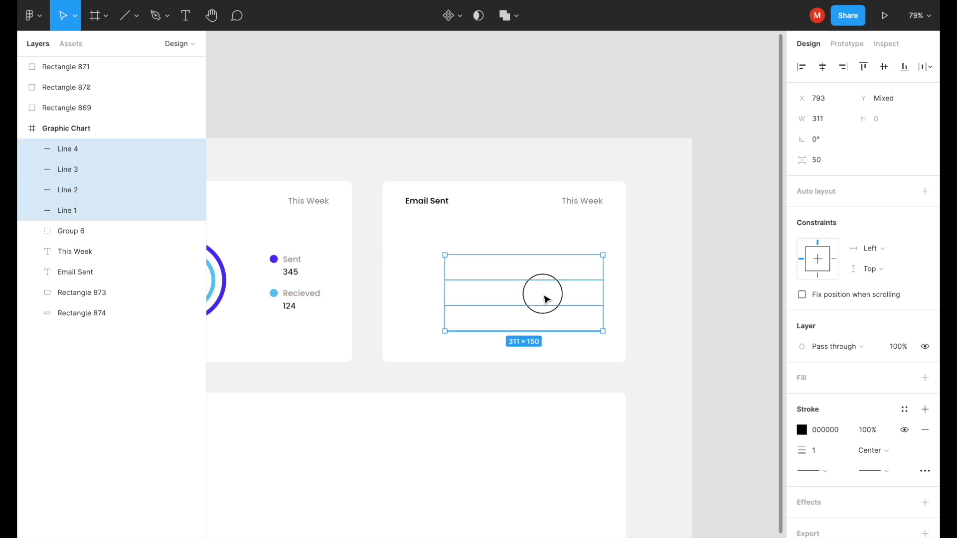
pyautogui.click(545, 295)
pyautogui.click(65, 210)
pyautogui.keyDown('shift'); pyautogui.click(66, 149); pyautogui.keyUp('shift')
pyautogui.moveTo(576, 298); pyautogui.dragTo(575, 292)
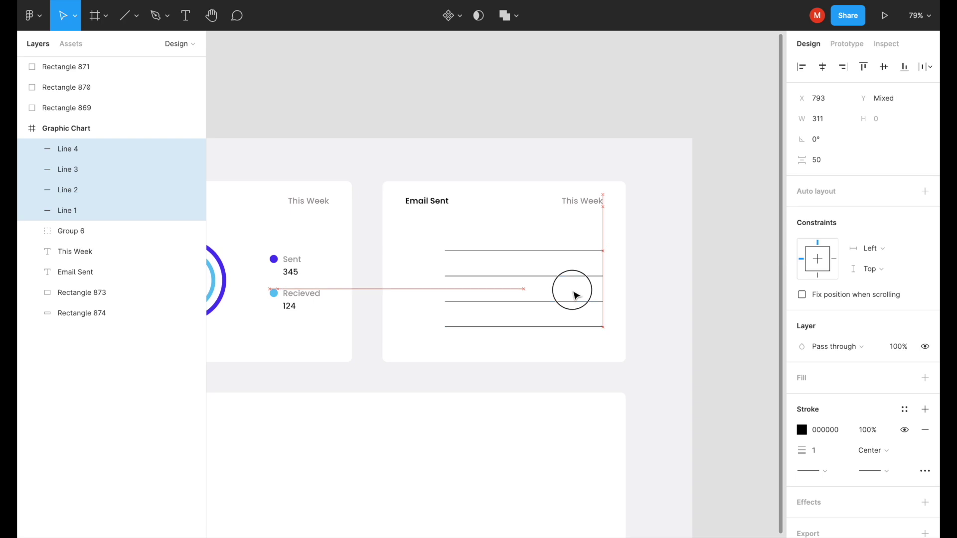
pyautogui.moveTo(576, 292); pyautogui.dragTo(574, 298)
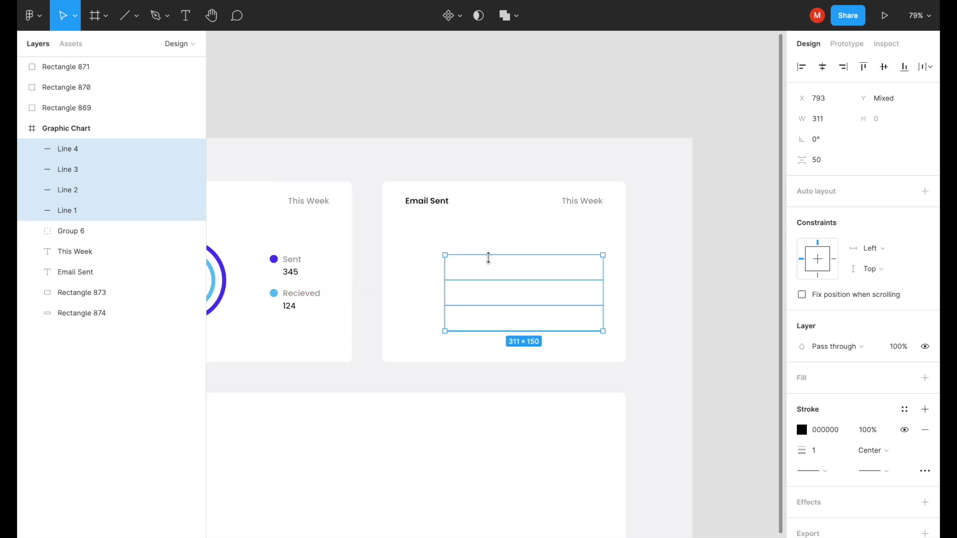
pyautogui.moveTo(445, 298); pyautogui.dragTo(440, 298)
# Give the lines grey stroke 9D9797, sampled from the This Week label
pyautogui.click(803, 429)
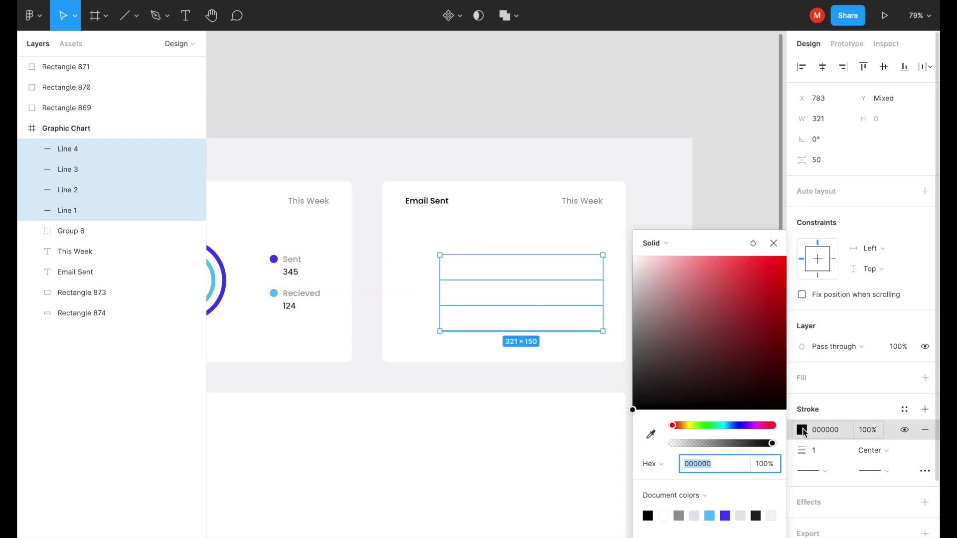
pyautogui.click(650, 435)
pyautogui.scroll(5, 580, 204)
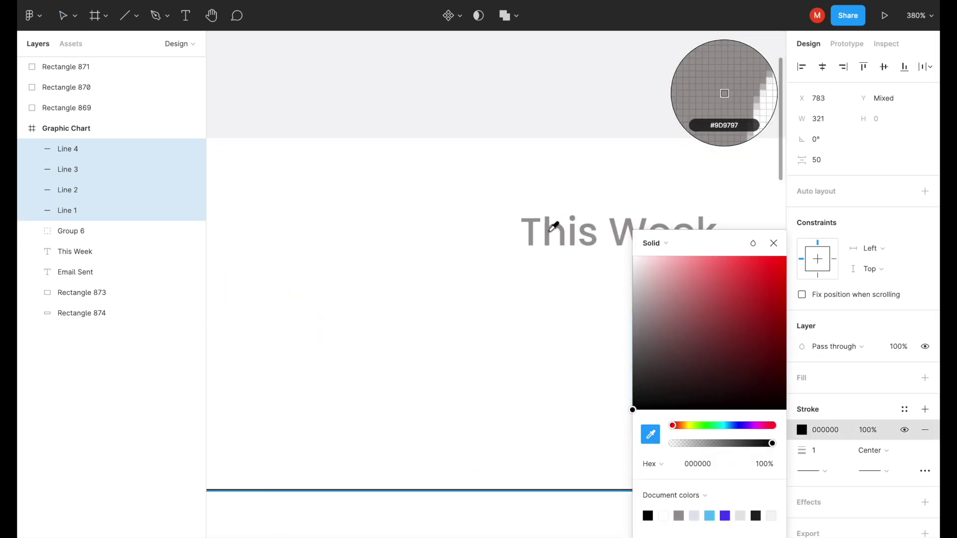
pyautogui.click(553, 221)
pyautogui.press('Escape')
pyautogui.press('Escape')
pyautogui.scroll(-10, 653, 304)
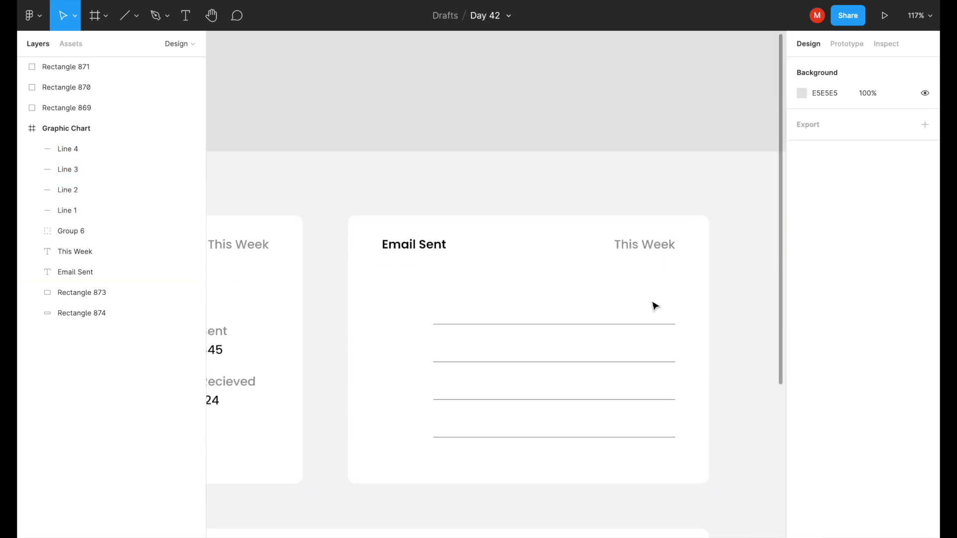
pyautogui.scroll(-1, 487, 442)
pyautogui.hscroll(1, 487, 442)
# Add an M weekday label under the lines and duplicate it to the right
pyautogui.press('t')
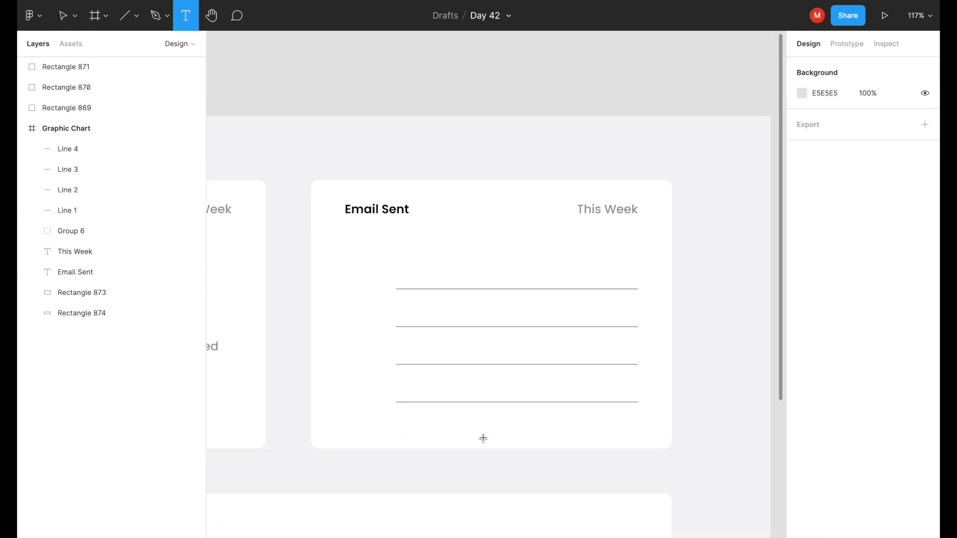
pyautogui.click(413, 416)
pyautogui.write('M')
pyautogui.press('Escape')
pyautogui.keyDown('alt'); pyautogui.moveTo(421, 431); pyautogui.dragTo(533, 425); pyautogui.keyUp('alt')
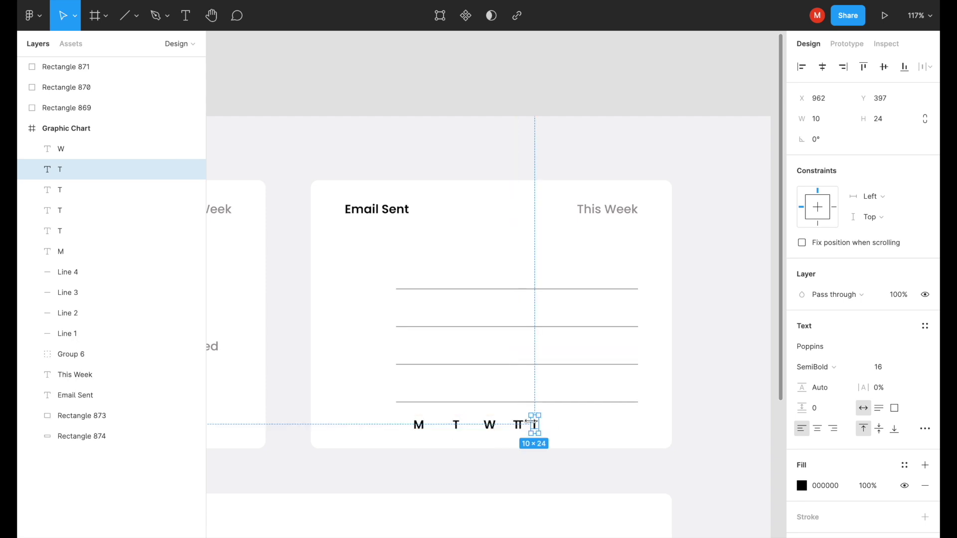
pyautogui.press('Return')
pyautogui.write('D')
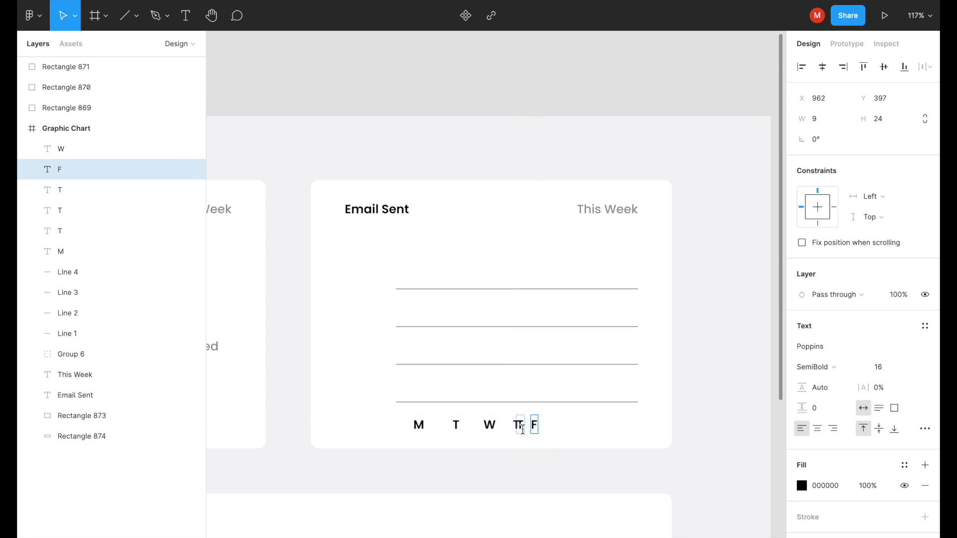
# Rearrange the copies so the labels read M T W T F S S
pyautogui.click(520, 427)
pyautogui.moveTo(518, 424); pyautogui.dragTo(555, 422)
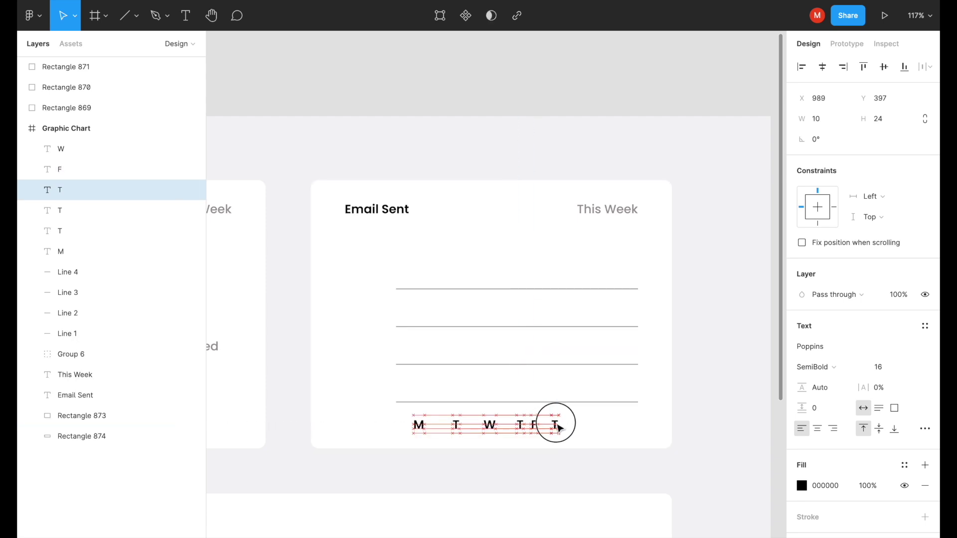
pyautogui.write('S')
pyautogui.press('Escape')
pyautogui.moveTo(554, 427)
pyautogui.mouseDown()
pyautogui.moveTo(574, 428)
pyautogui.moveTo(560, 428)
pyautogui.mouseUp()
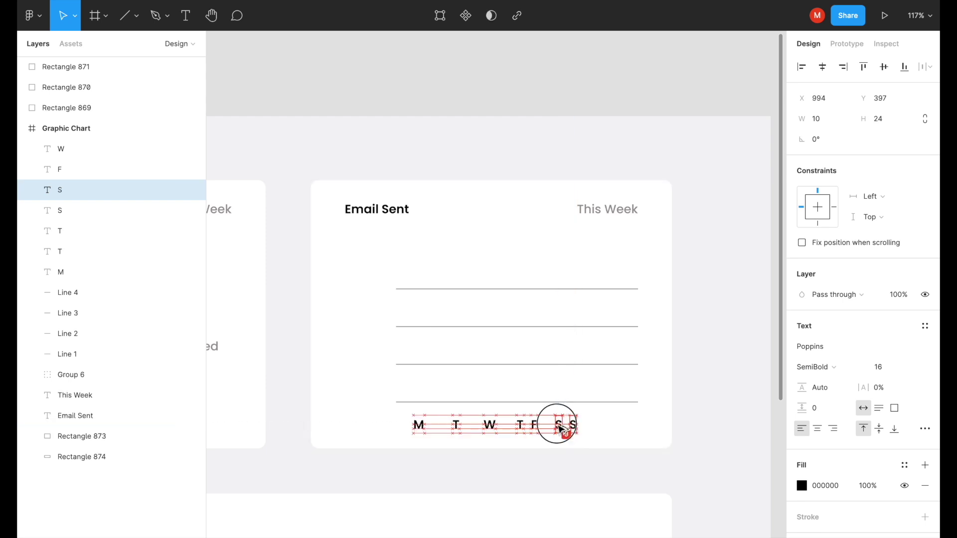
# Space all seven day labels evenly with a gap of about 38
pyautogui.click(62, 272)
pyautogui.keyDown('shift'); pyautogui.click(62, 149); pyautogui.keyUp('shift')
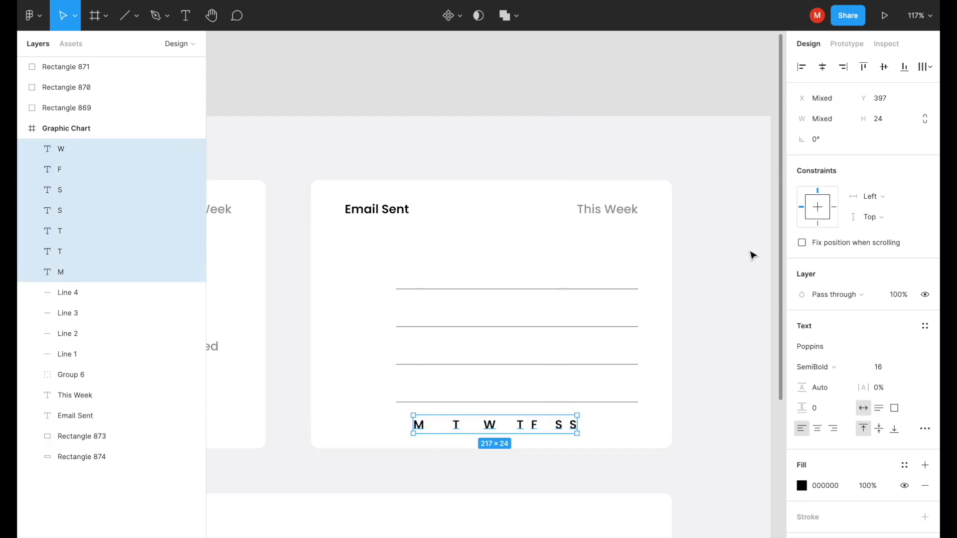
pyautogui.click(926, 66)
pyautogui.click(831, 95)
pyautogui.click(820, 159)
pyautogui.write('38')
pyautogui.press('Return')
pyautogui.moveTo(835, 163); pyautogui.dragTo(834, 163)
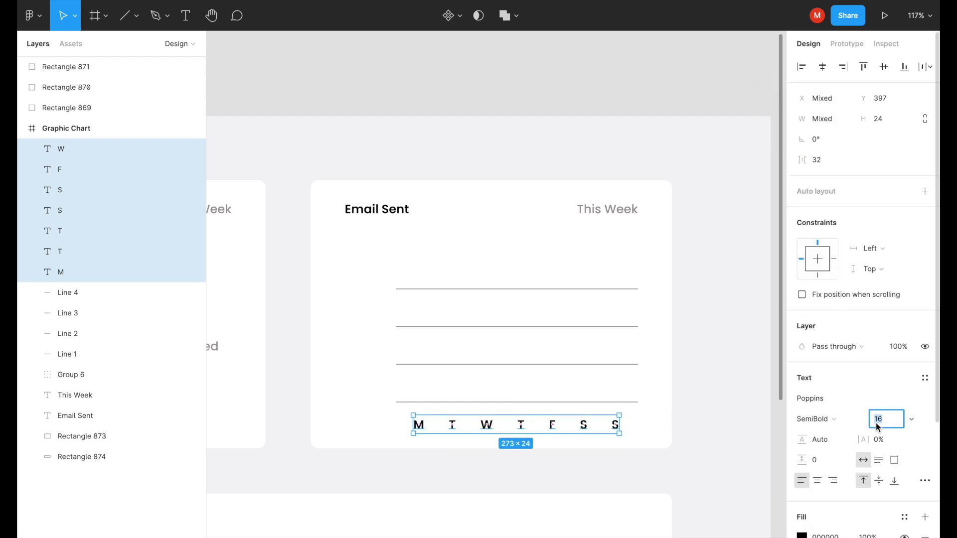
# Set the day letters to font size 14 and grey 6D6969, nudged up slightly
pyautogui.write('14')
pyautogui.press('Return')
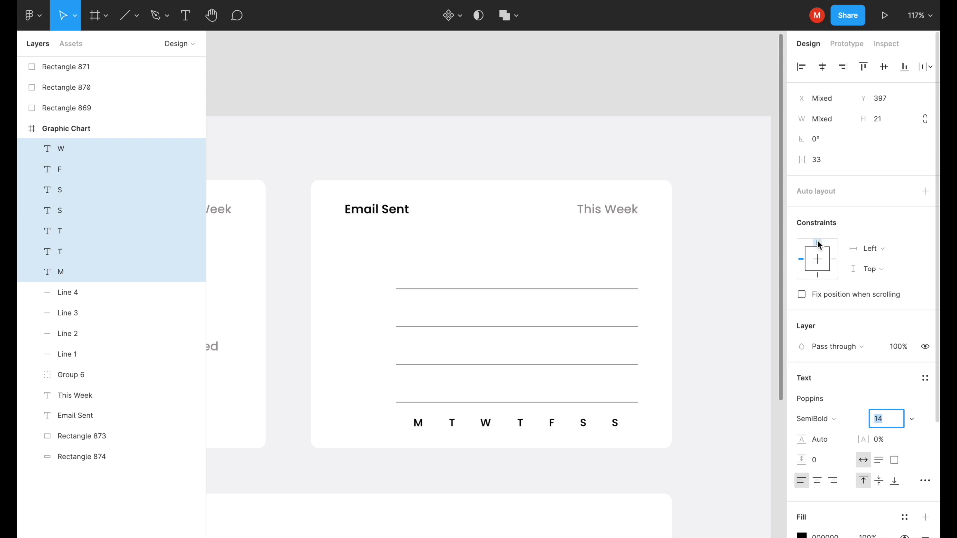
pyautogui.click(820, 244)
pyautogui.scroll(-2, 823, 477)
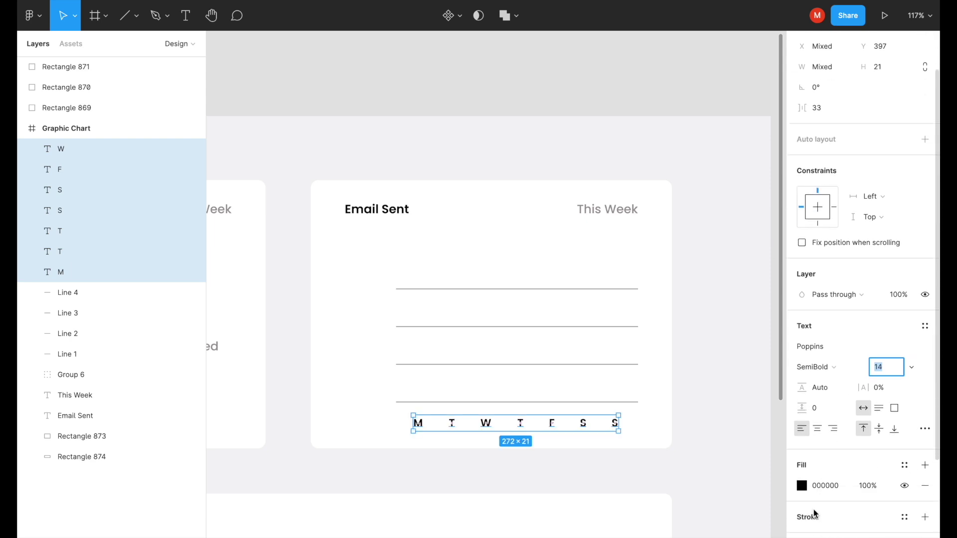
pyautogui.click(801, 485)
pyautogui.moveTo(643, 380); pyautogui.dragTo(640, 365)
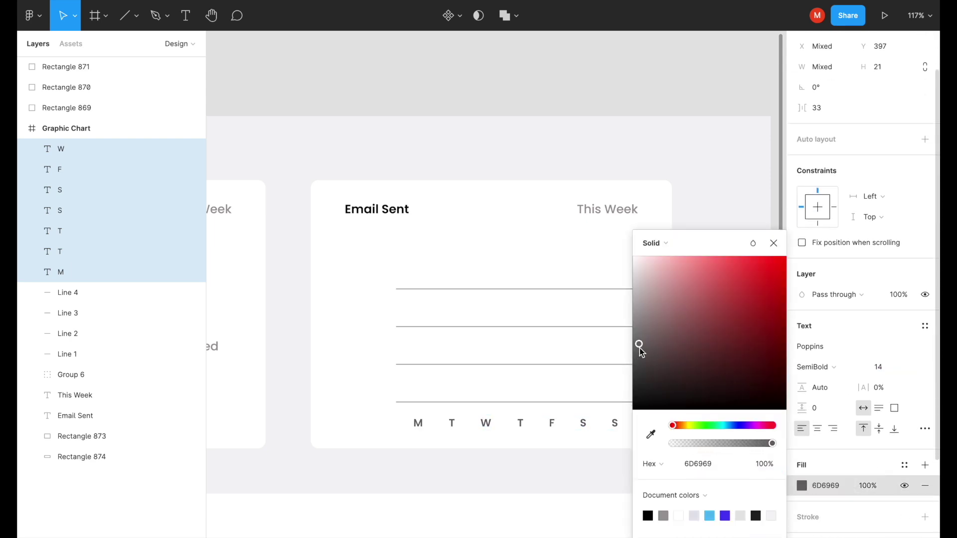
pyautogui.press('Up')
pyautogui.press('Up')
pyautogui.click(774, 242)
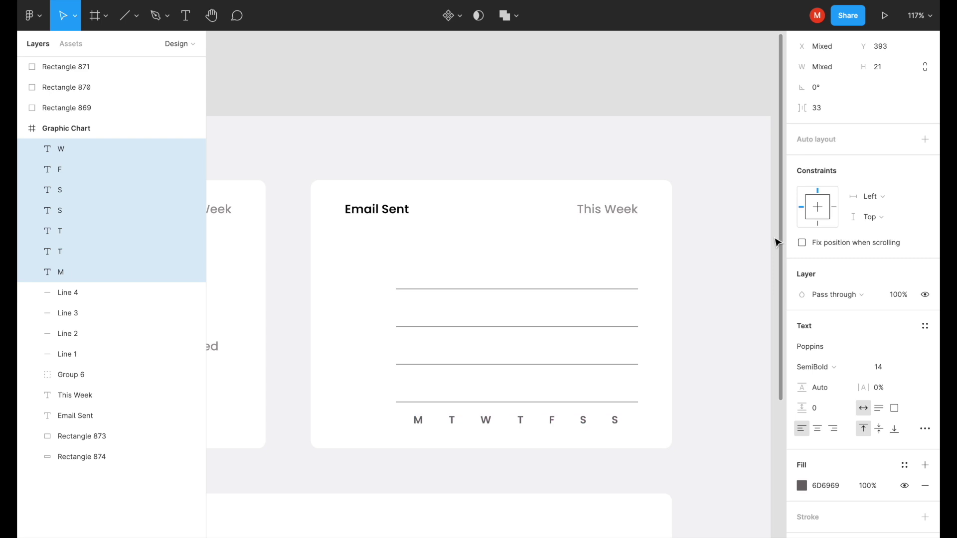
# Group the seven weekday letters together as Group 7
pyautogui.hotkey('ctrl', 'g')
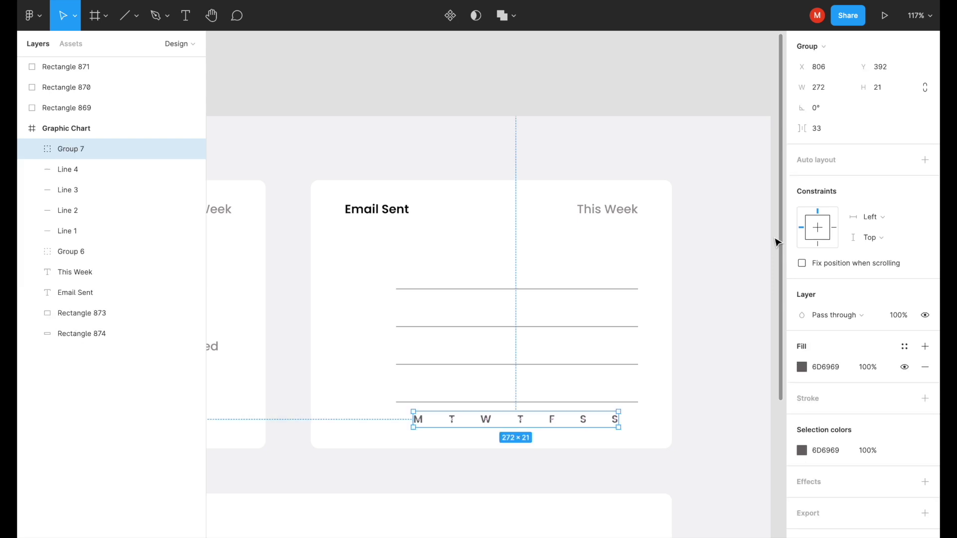
pyautogui.click(536, 119)
pyautogui.press('t')
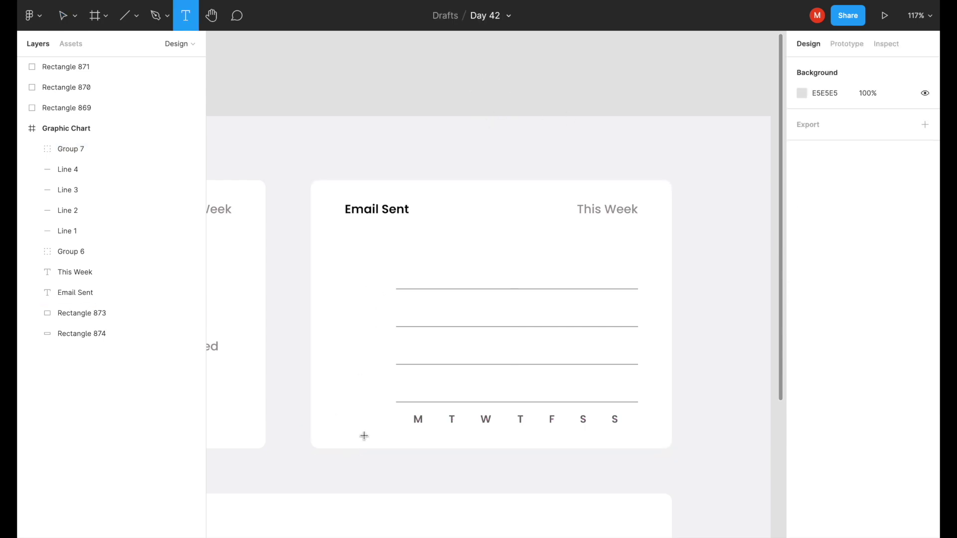
# Add a 300 value label, copy it down the grid lines, and change the bottom one to 0
pyautogui.click(366, 293)
pyautogui.write('300')
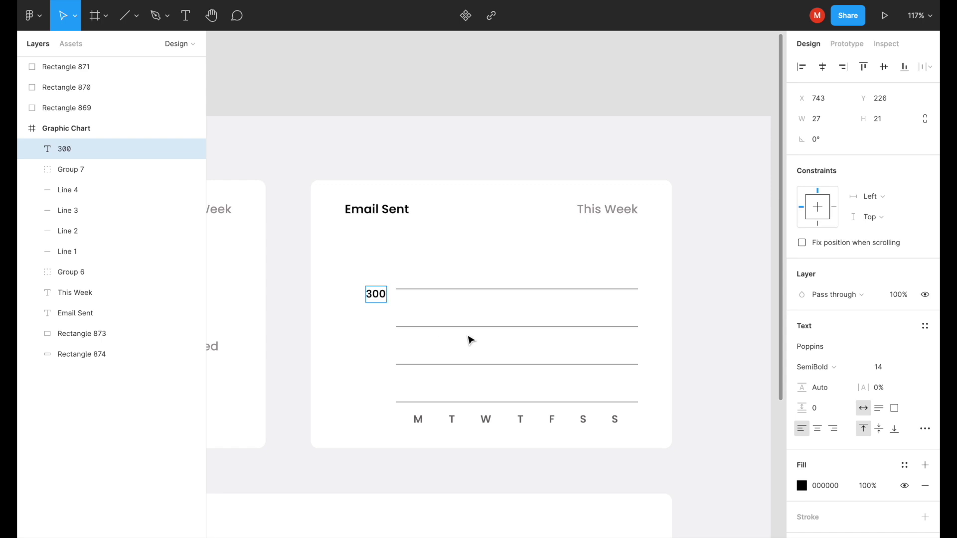
pyautogui.moveTo(376, 297)
pyautogui.mouseDown()
pyautogui.moveTo(357, 294)
pyautogui.moveTo(352, 407)
pyautogui.mouseUp()
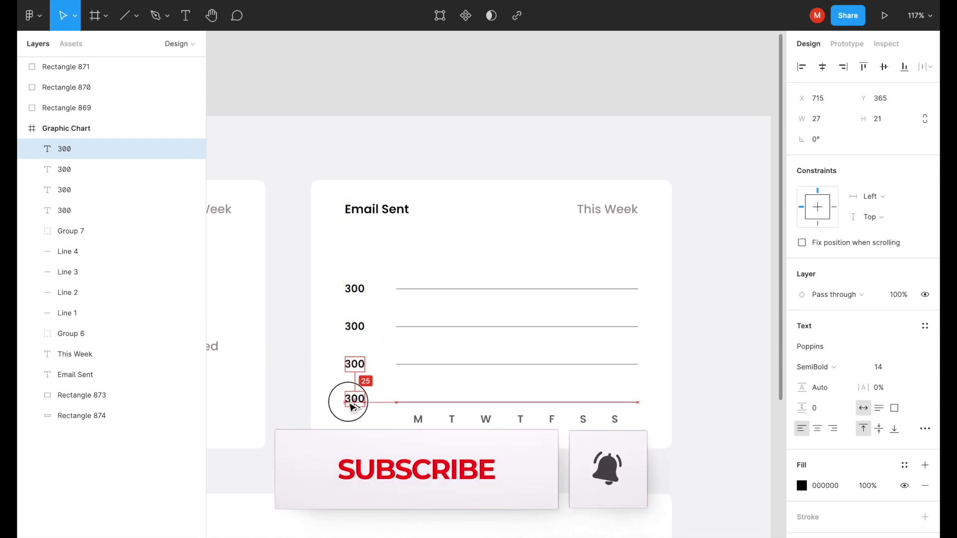
pyautogui.doubleClick(354, 402)
pyautogui.write('o')
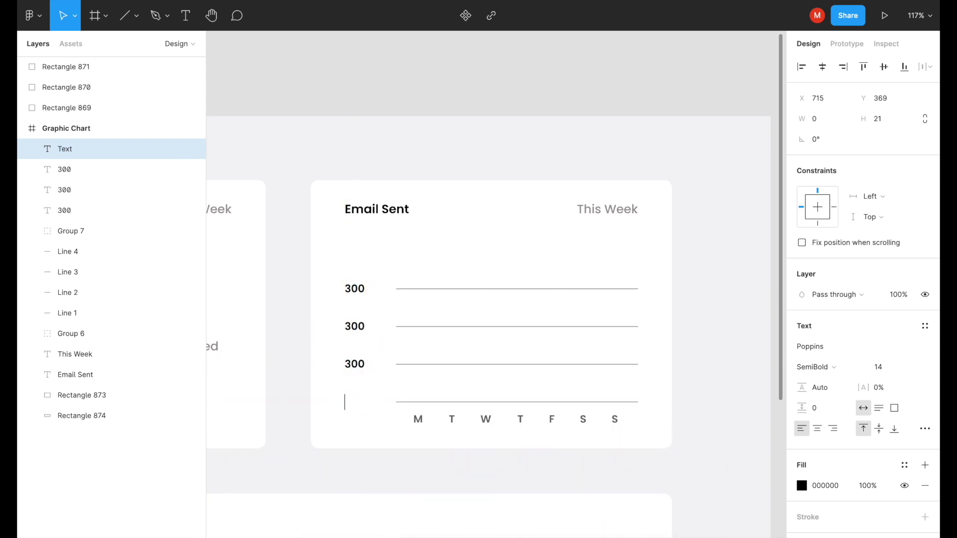
pyautogui.press('Escape')
# Label the middle lines 100 and 200, then right-align all four value labels
pyautogui.click(354, 364)
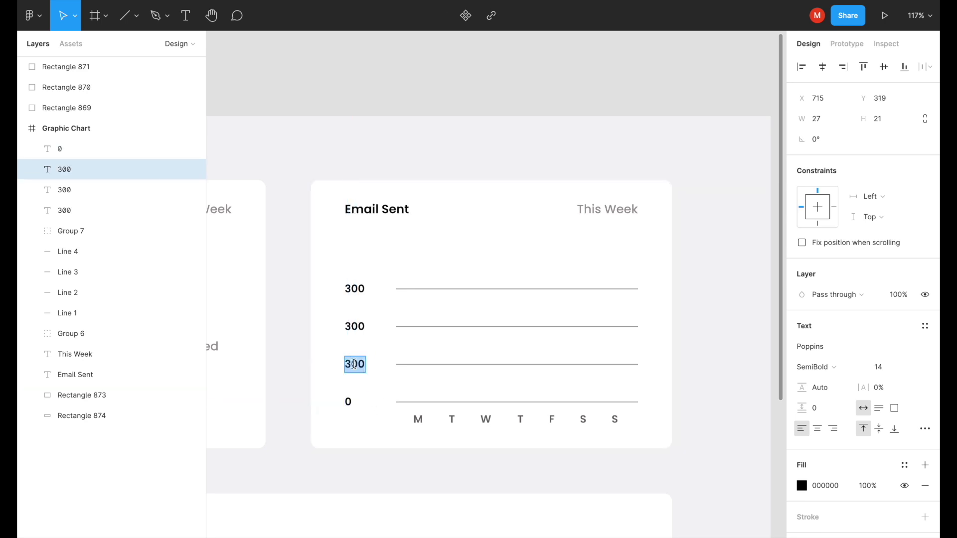
pyautogui.write('100')
pyautogui.click(352, 328)
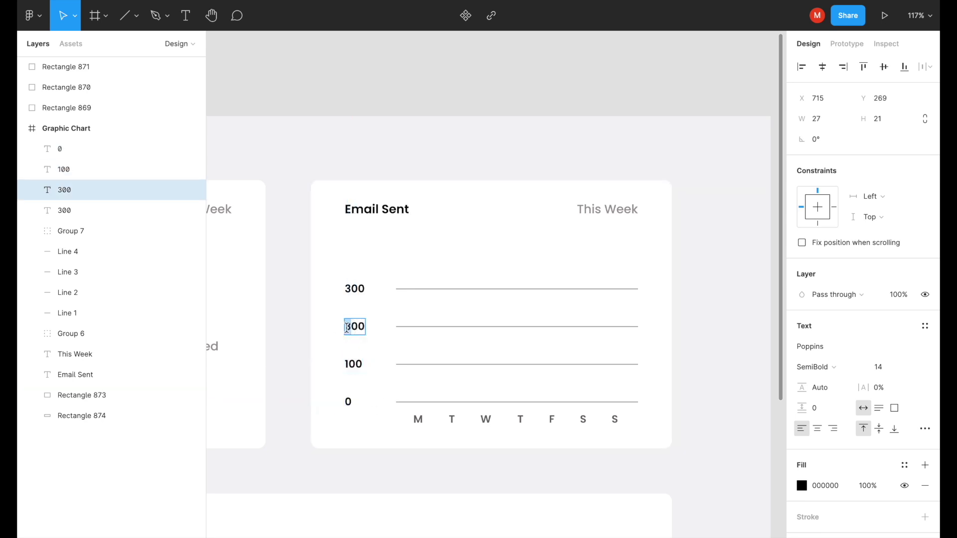
pyautogui.keyDown('shift'); pyautogui.click(357, 289); pyautogui.keyUp('shift')
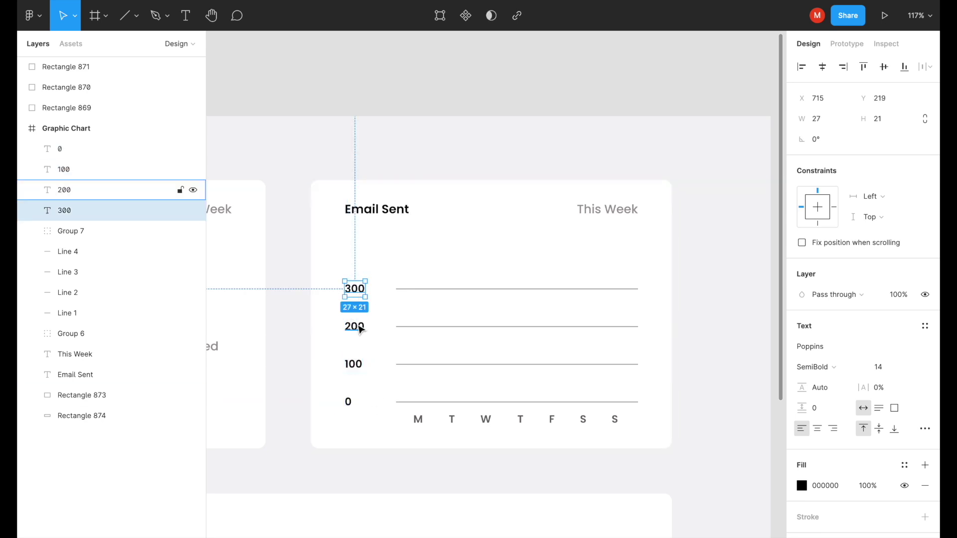
pyautogui.keyDown('shift'); pyautogui.click(354, 364); pyautogui.keyUp('shift')
pyautogui.keyDown('shift'); pyautogui.click(356, 397); pyautogui.keyUp('shift')
pyautogui.click(843, 67)
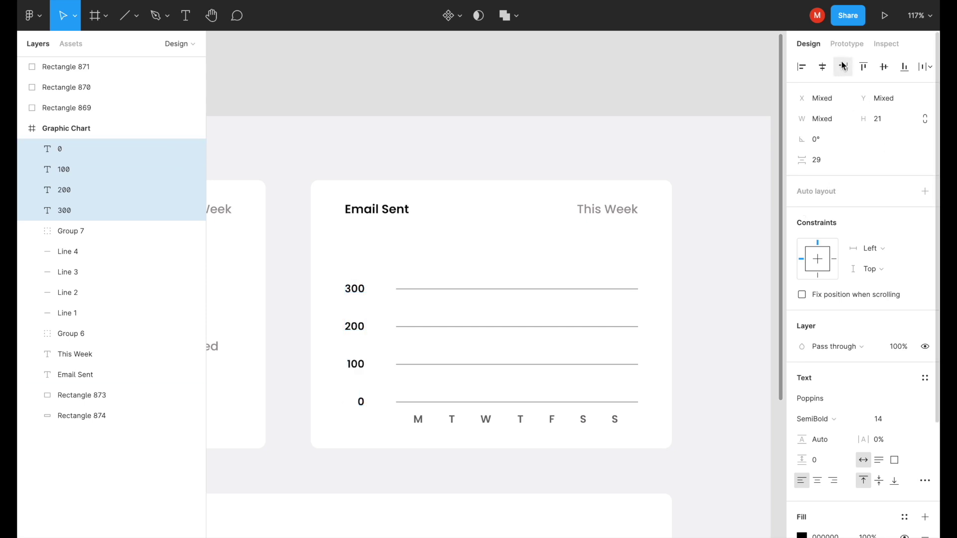
pyautogui.click(96, 256)
pyautogui.keyDown('shift'); pyautogui.click(86, 313); pyautogui.keyUp('shift')
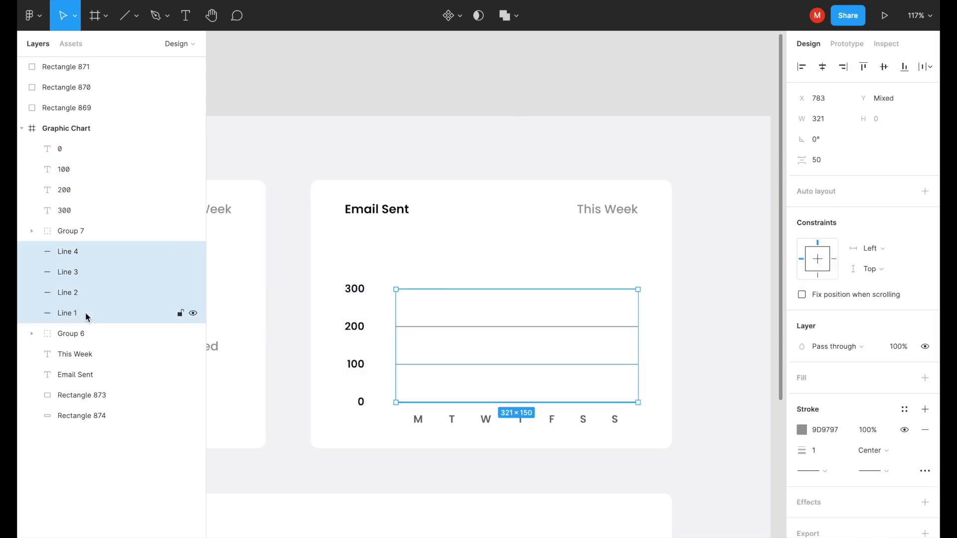
# Extend the grid lines left toward the labels and shift the weekday letters left beneath them
pyautogui.moveTo(392, 349); pyautogui.dragTo(378, 349)
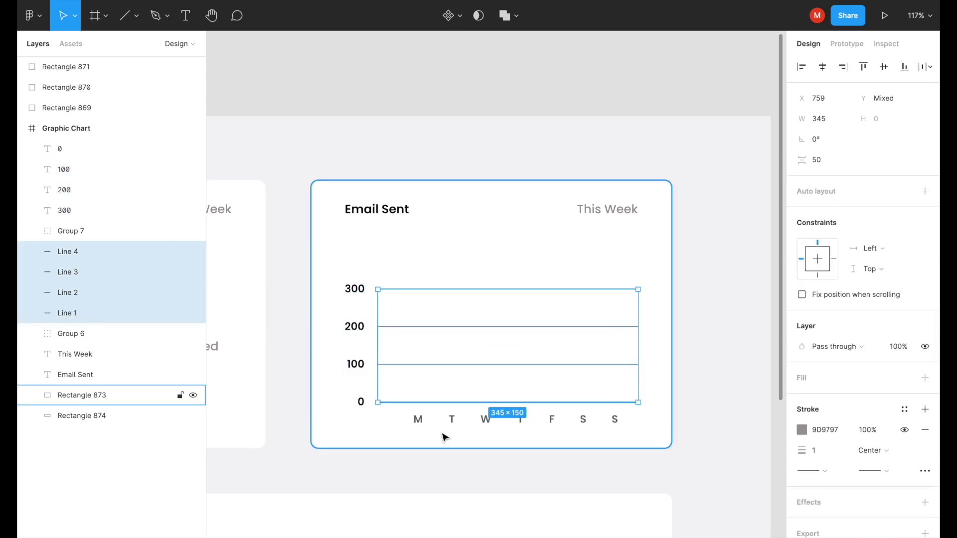
pyautogui.click(73, 230)
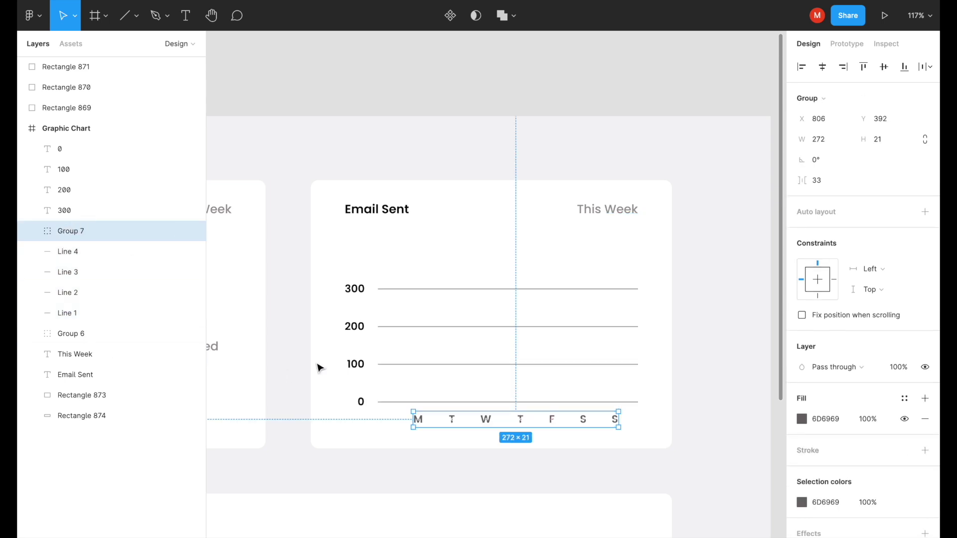
pyautogui.click(817, 181)
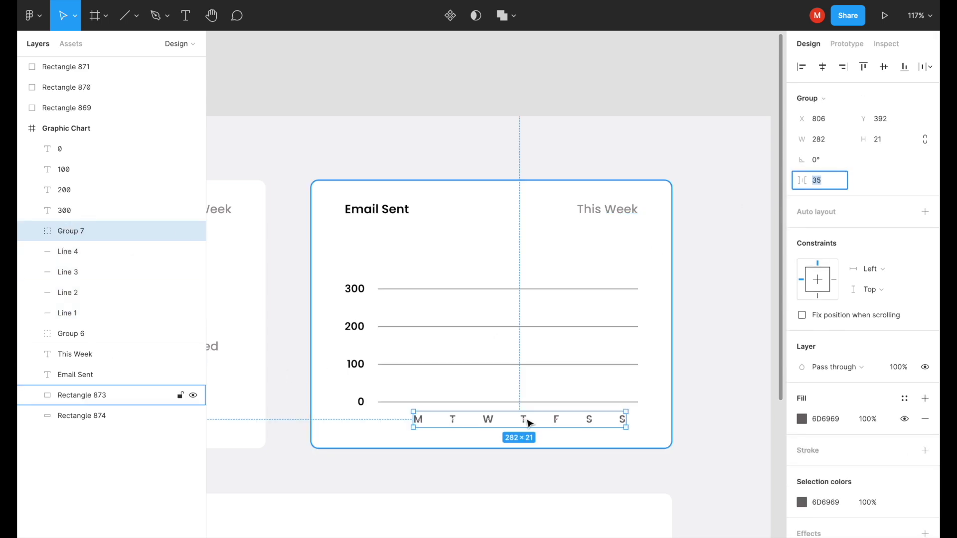
pyautogui.moveTo(532, 421); pyautogui.dragTo(525, 424)
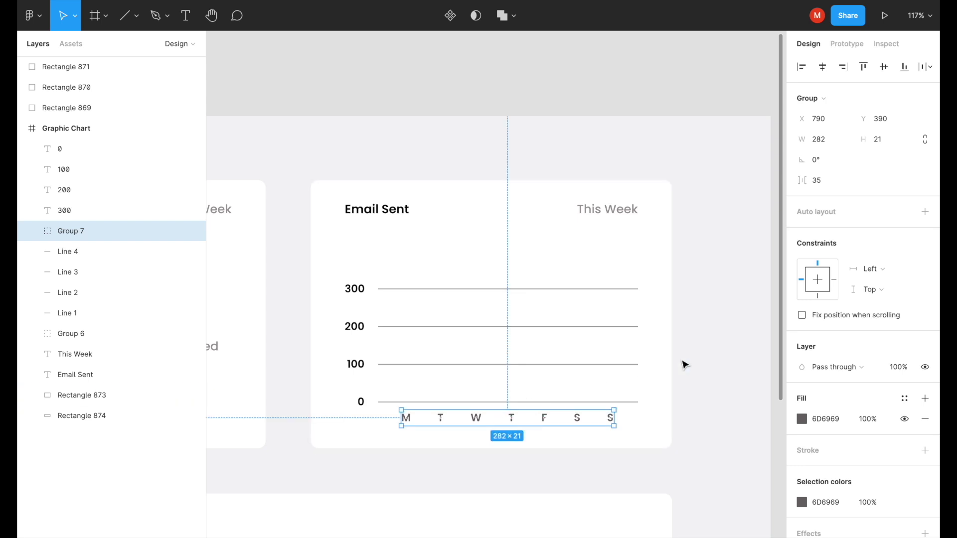
pyautogui.click(700, 363)
# Group the 0, 100, 200 and 300 value labels as Group 8
pyautogui.click(361, 401)
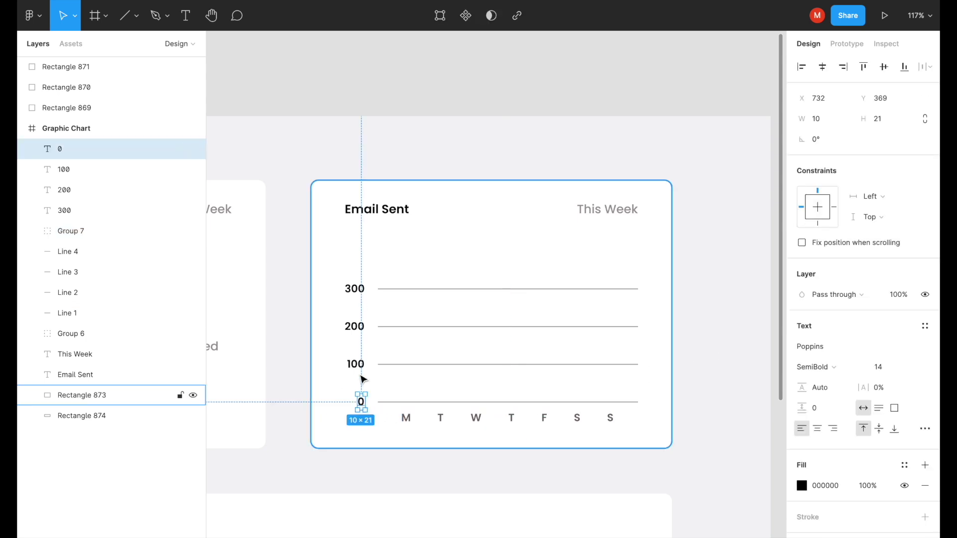
pyautogui.keyDown('shift'); pyautogui.click(356, 364); pyautogui.keyUp('shift')
pyautogui.keyDown('shift'); pyautogui.click(352, 329); pyautogui.keyUp('shift')
pyautogui.keyDown('shift'); pyautogui.click(355, 290); pyautogui.keyUp('shift')
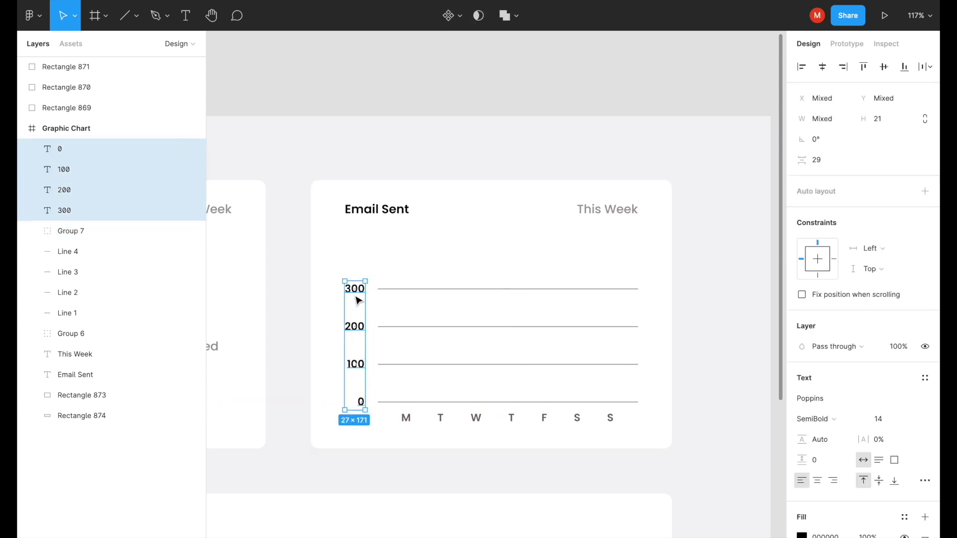
pyautogui.hotkey('ctrl', 'g')
# Eyedrop the weekday letters' grey 6D6969 into the value labels' fill
pyautogui.click(802, 419)
pyautogui.scroll(5, 617, 426)
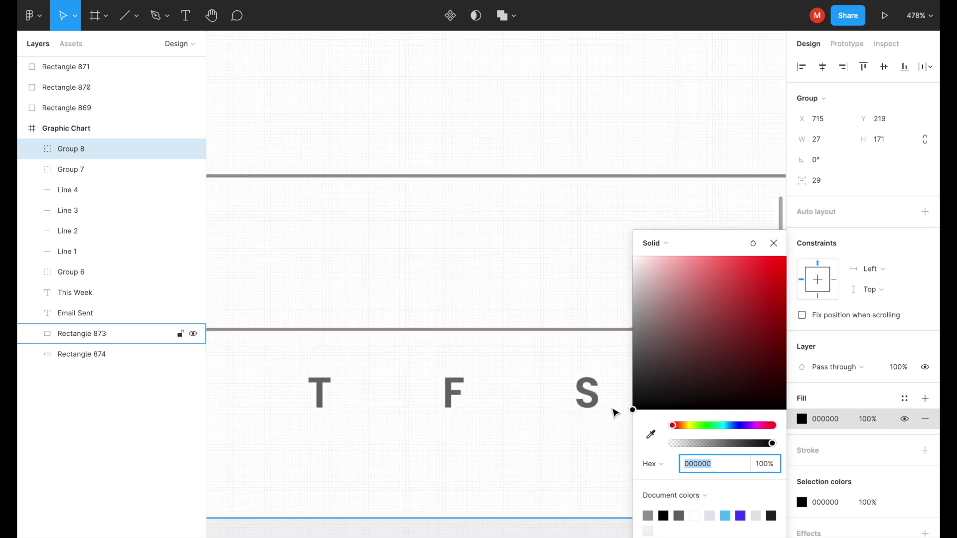
pyautogui.press('i')
pyautogui.click(587, 380)
pyautogui.click(774, 243)
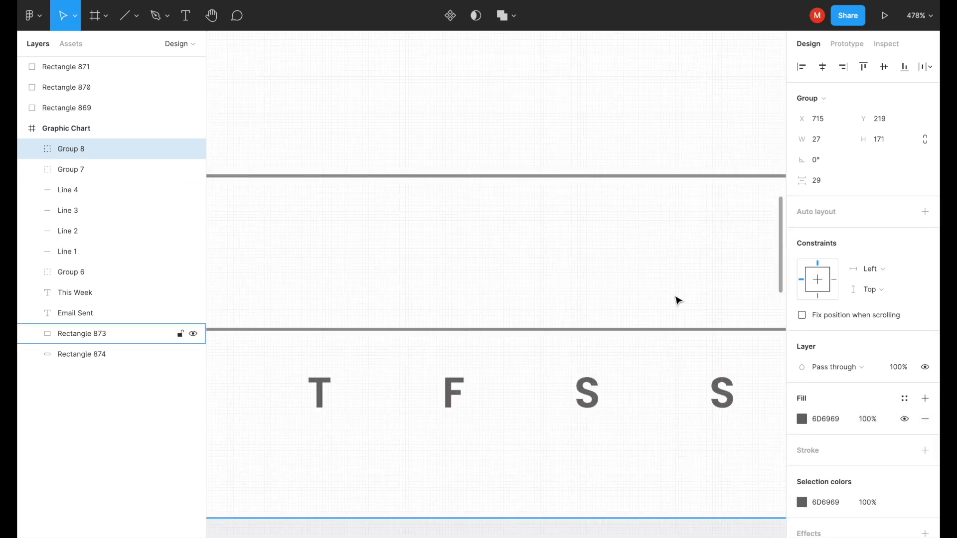
pyautogui.scroll(-5, 677, 299)
pyautogui.click(558, 201)
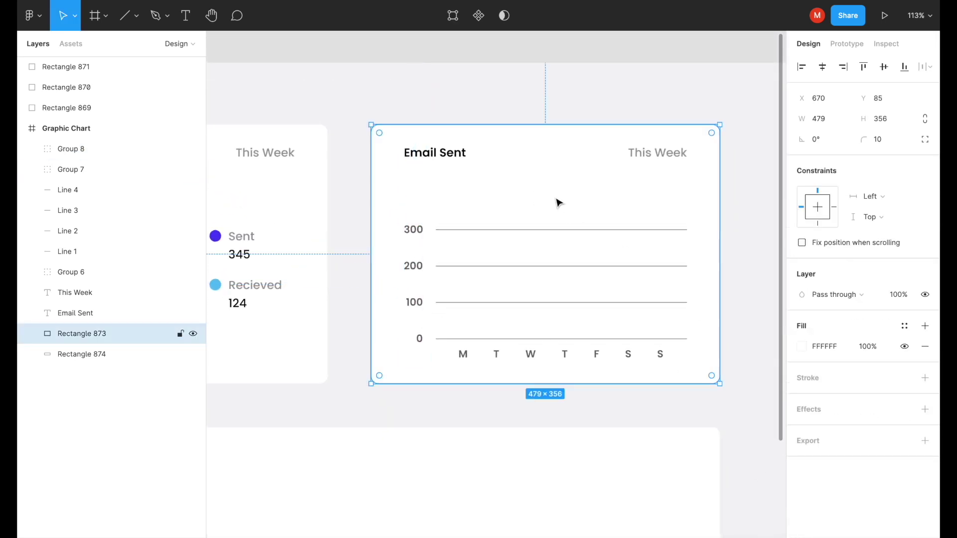
# Draw a thin rectangle bar centred above the M label
pyautogui.click(136, 15)
pyautogui.click(117, 42)
pyautogui.moveTo(459, 333); pyautogui.dragTo(461, 222)
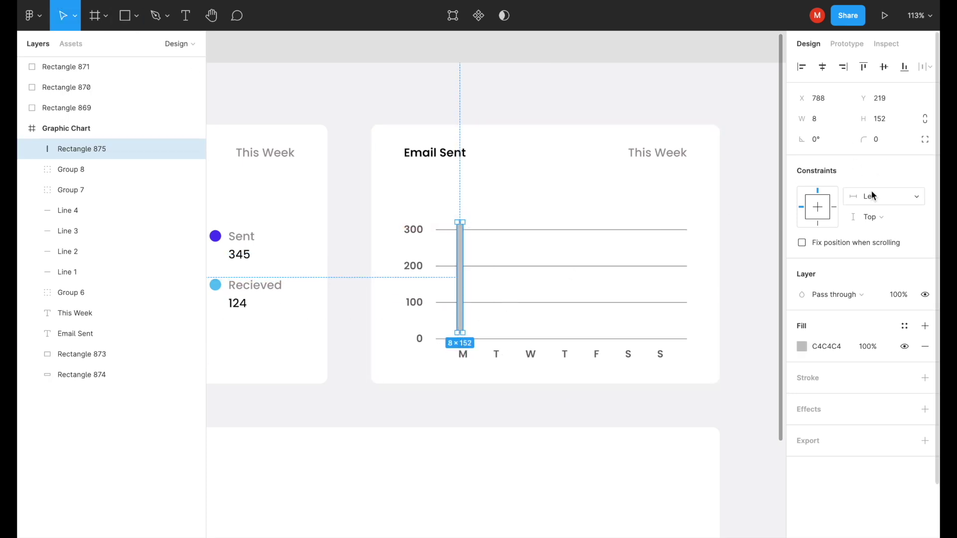
pyautogui.scroll(5, 472, 337)
pyautogui.moveTo(445, 300); pyautogui.dragTo(449, 316)
pyautogui.scroll(5, 449, 316)
pyautogui.press('Down')
pyautogui.scroll(-3, 443, 387)
pyautogui.scroll(-3, 443, 387)
# Round the bar's top corners to radius 5 and fill it purple 533CF5
pyautogui.click(925, 139)
pyautogui.click(821, 161)
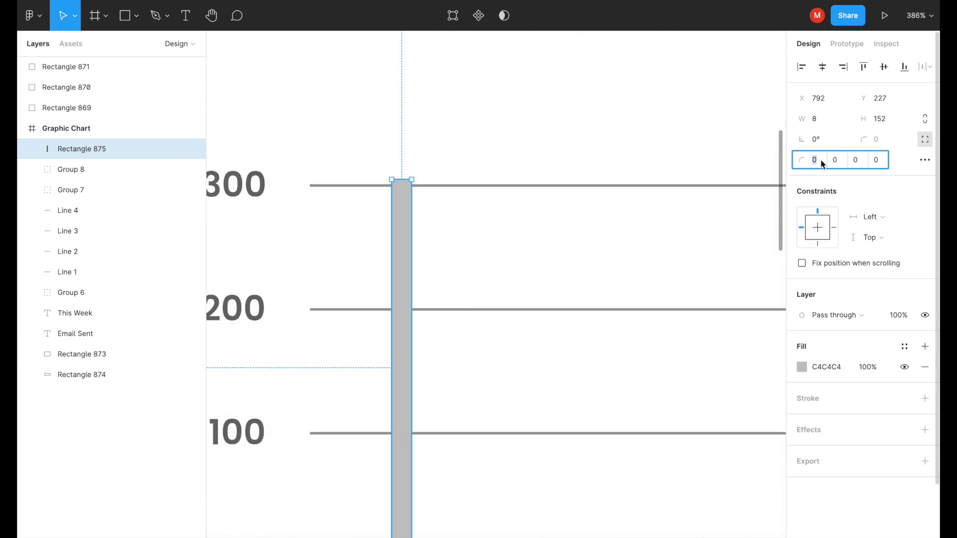
pyautogui.write('5')
pyautogui.click(836, 160)
pyautogui.write('5')
pyautogui.press('Return')
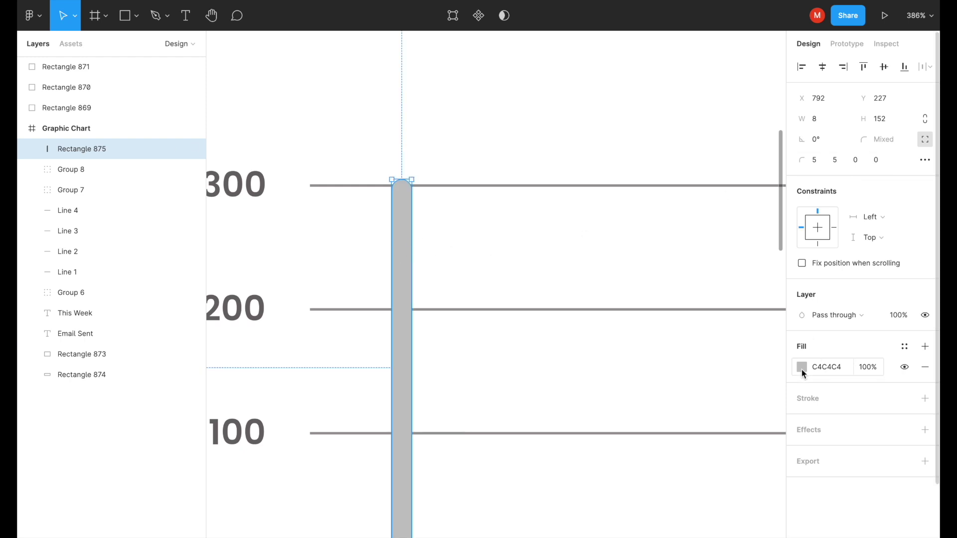
pyautogui.click(802, 367)
pyautogui.click(740, 515)
pyautogui.click(773, 243)
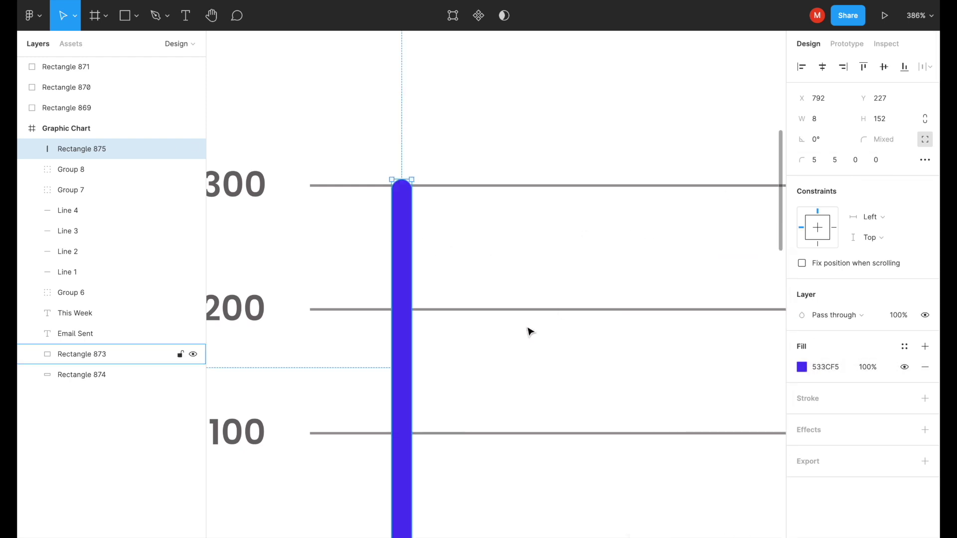
# Add a shorter light-blue 58C0F4 copy as the bar's base and group both as Group 9
pyautogui.hotkey('ctrl', 'd')
pyautogui.moveTo(401, 181); pyautogui.dragTo(402, 386)
pyautogui.click(802, 367)
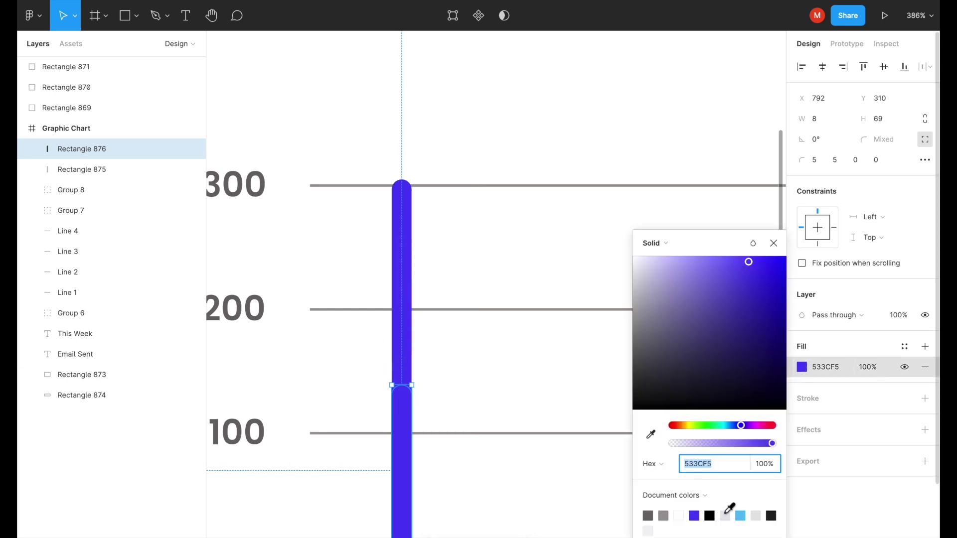
pyautogui.click(740, 515)
pyautogui.click(773, 243)
pyautogui.keyDown('ctrl'); pyautogui.scroll(-5, 613, 235); pyautogui.keyUp('ctrl')
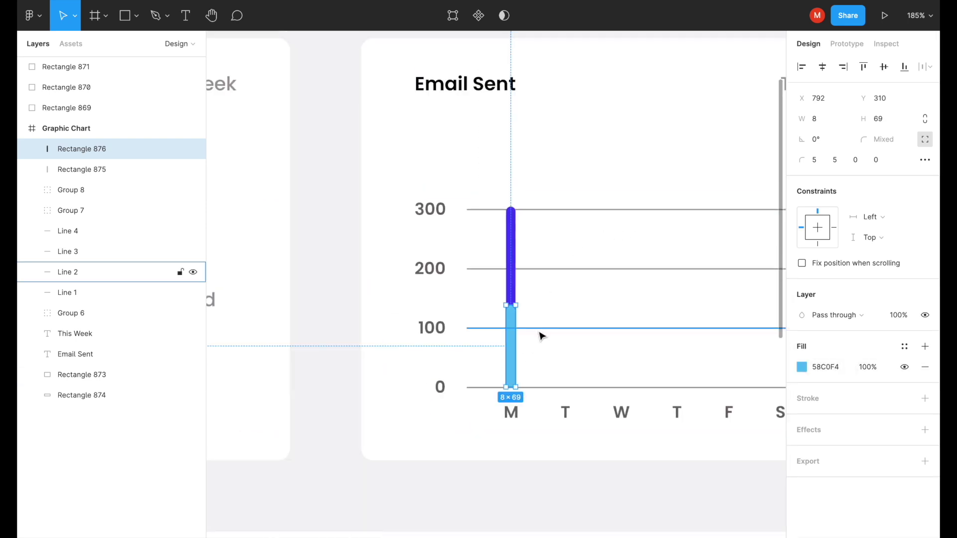
pyautogui.keyDown('shift'); pyautogui.click(102, 169); pyautogui.keyUp('shift')
pyautogui.hotkey('ctrl', 'g')
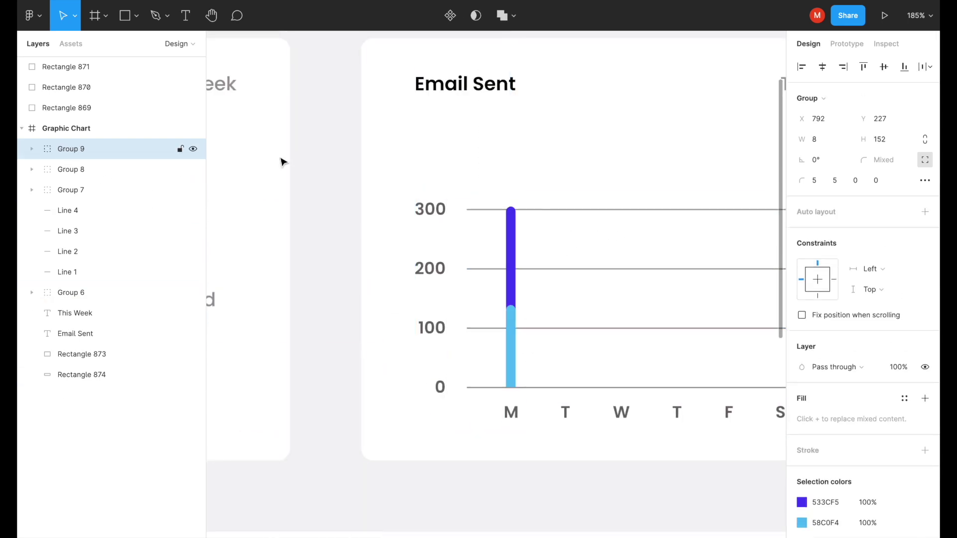
# Shorten the light-blue base of the M bar so the dark top shows
pyautogui.keyDown('ctrl'); pyautogui.scroll(2, 466, 269); pyautogui.keyUp('ctrl')
pyautogui.keyDown('ctrl'); pyautogui.scroll(2, 399, 287); pyautogui.keyUp('ctrl')
pyautogui.doubleClick(389, 321)
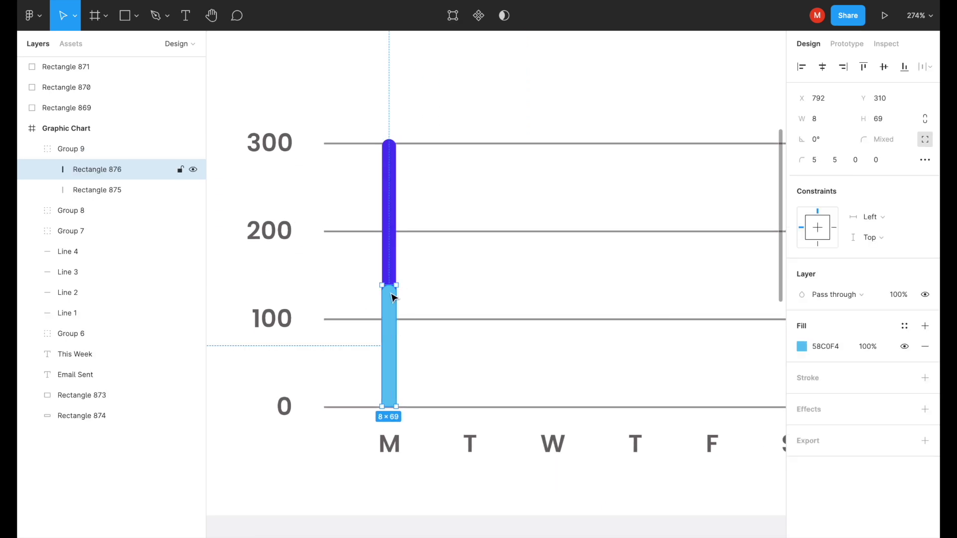
pyautogui.moveTo(389, 286); pyautogui.dragTo(389, 206)
pyautogui.click(82, 150)
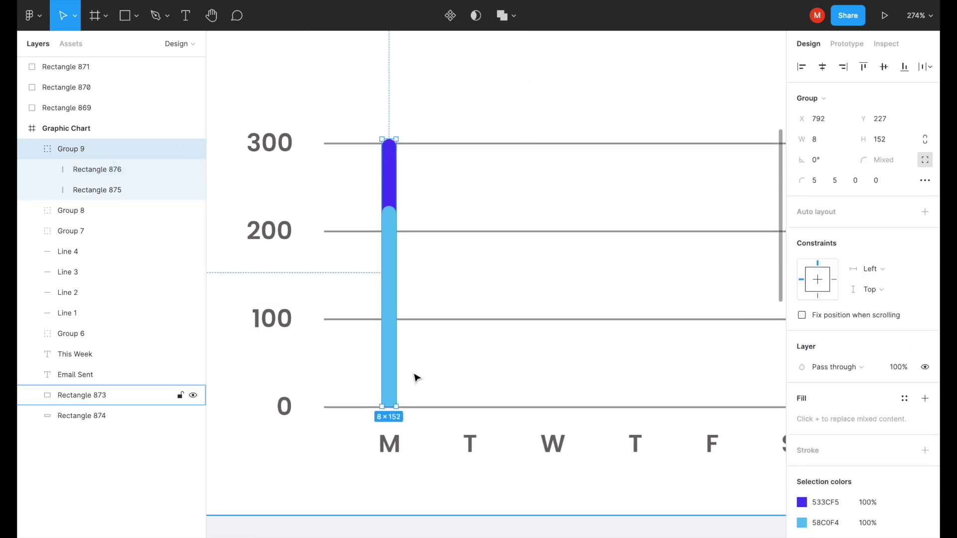
# Copy the two-tone bar above T, W, T, F, S and S
pyautogui.moveTo(393, 372); pyautogui.dragTo(556, 374)
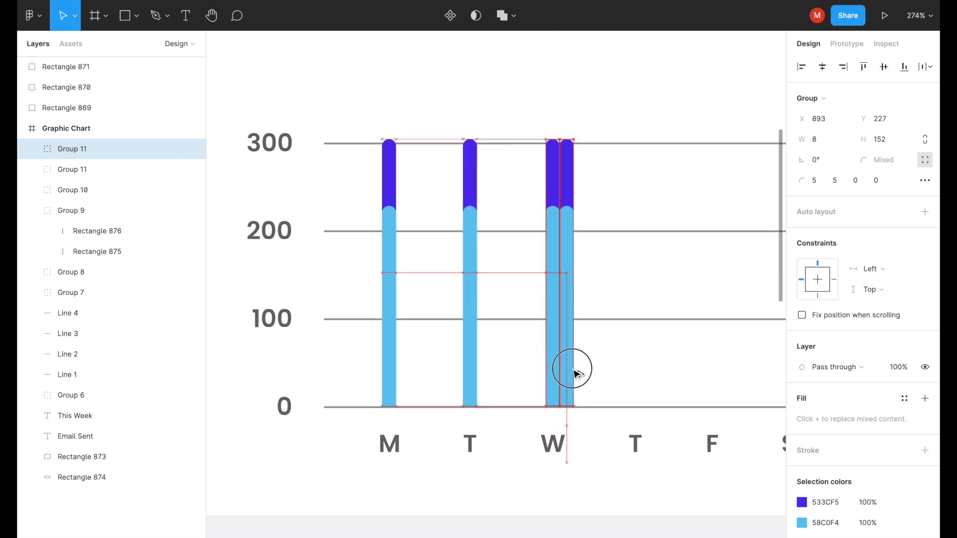
pyautogui.moveTo(556, 374); pyautogui.dragTo(639, 374)
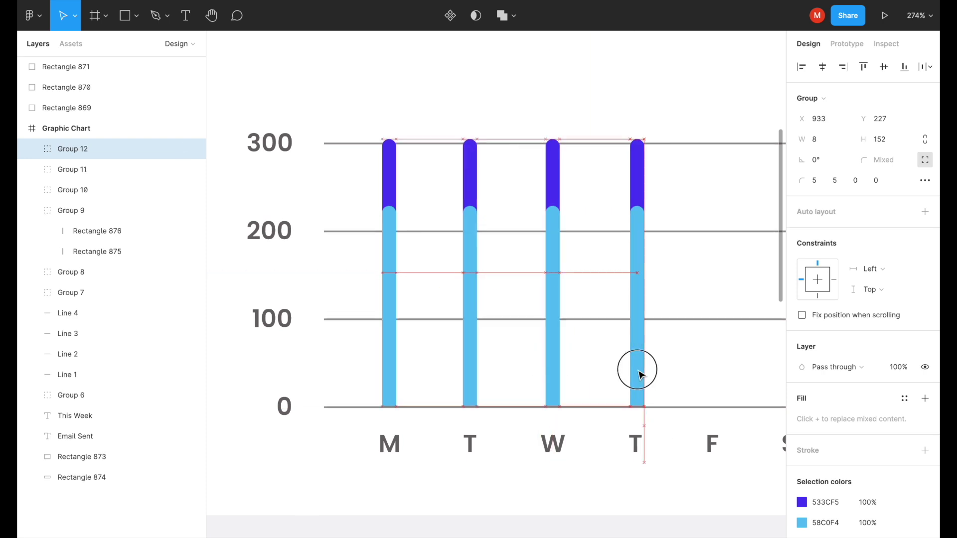
pyautogui.hscroll(5, 636, 374)
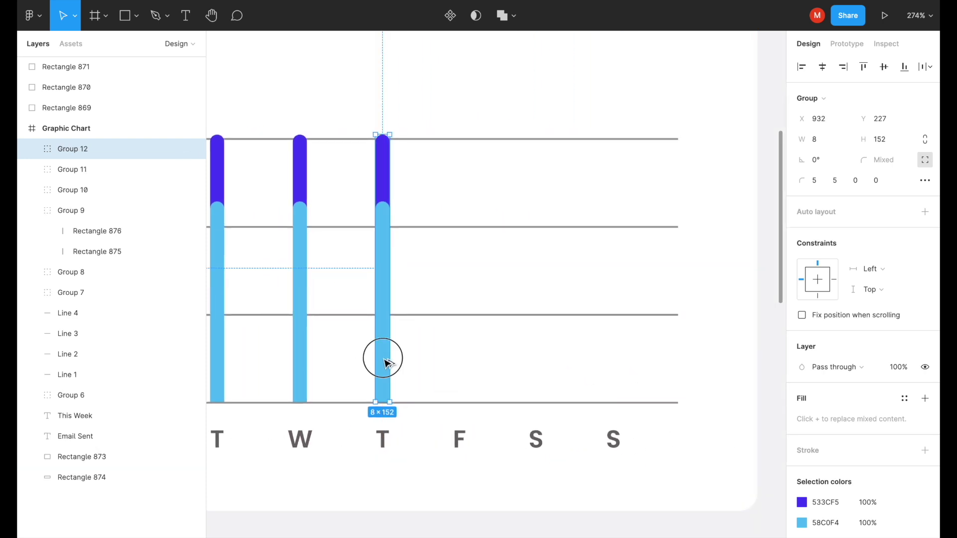
pyautogui.moveTo(385, 363); pyautogui.dragTo(465, 368)
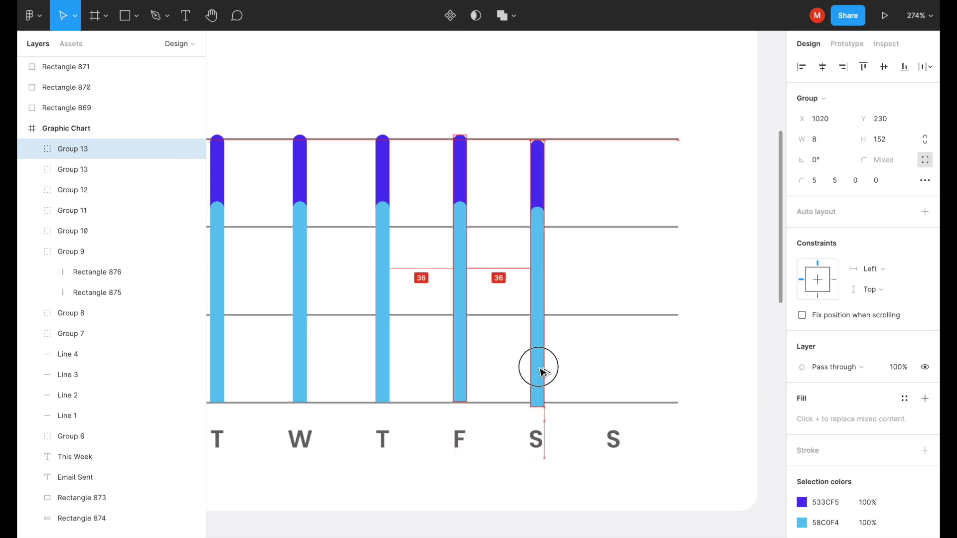
pyautogui.moveTo(465, 367); pyautogui.dragTo(615, 369)
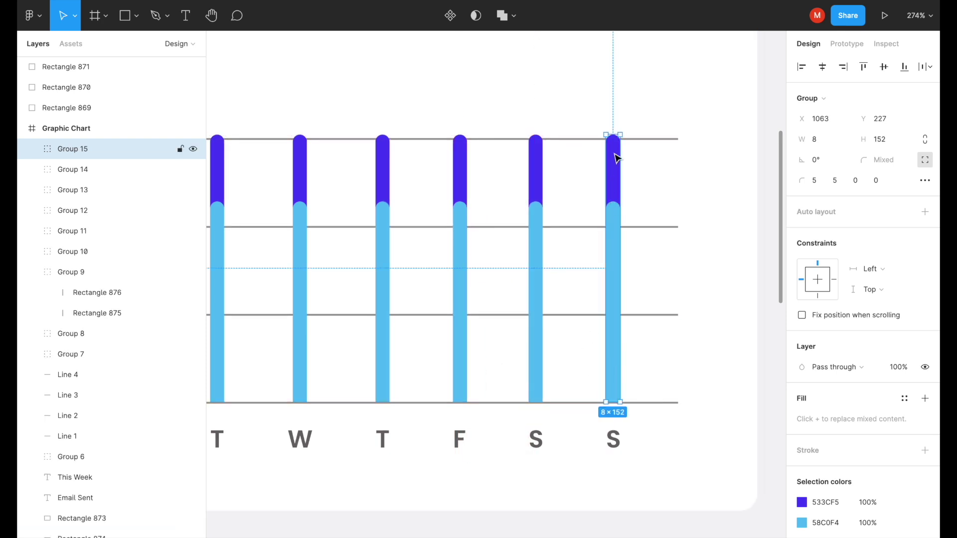
# Shorten both S bars and resize their light-blue portions
pyautogui.moveTo(615, 139); pyautogui.dragTo(613, 182)
pyautogui.click(534, 145)
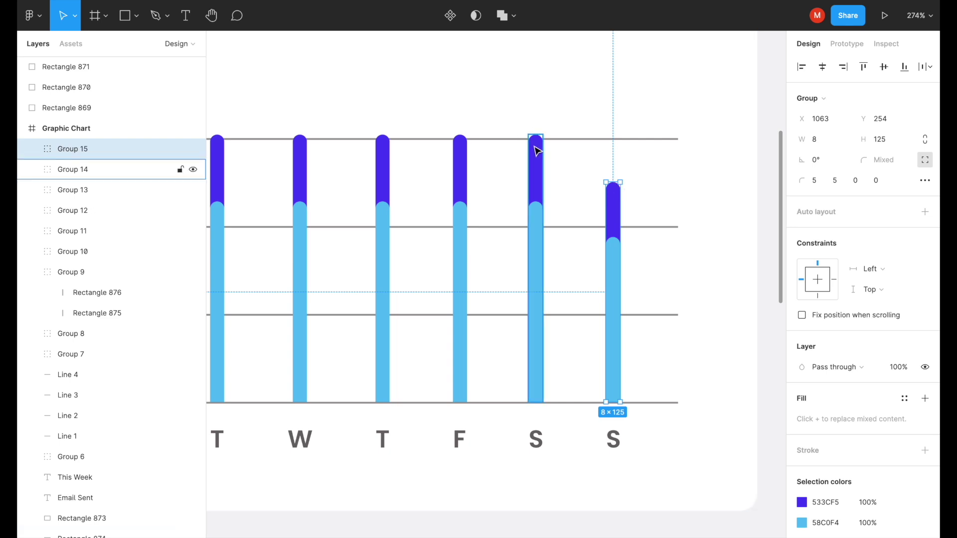
pyautogui.moveTo(535, 134); pyautogui.dragTo(535, 243)
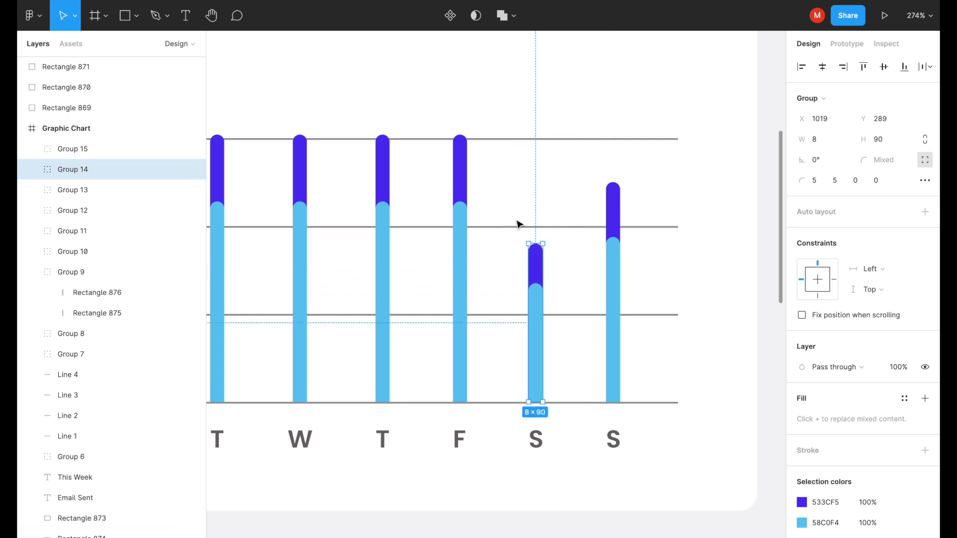
pyautogui.doubleClick(536, 319)
pyautogui.moveTo(534, 277); pyautogui.dragTo(536, 263)
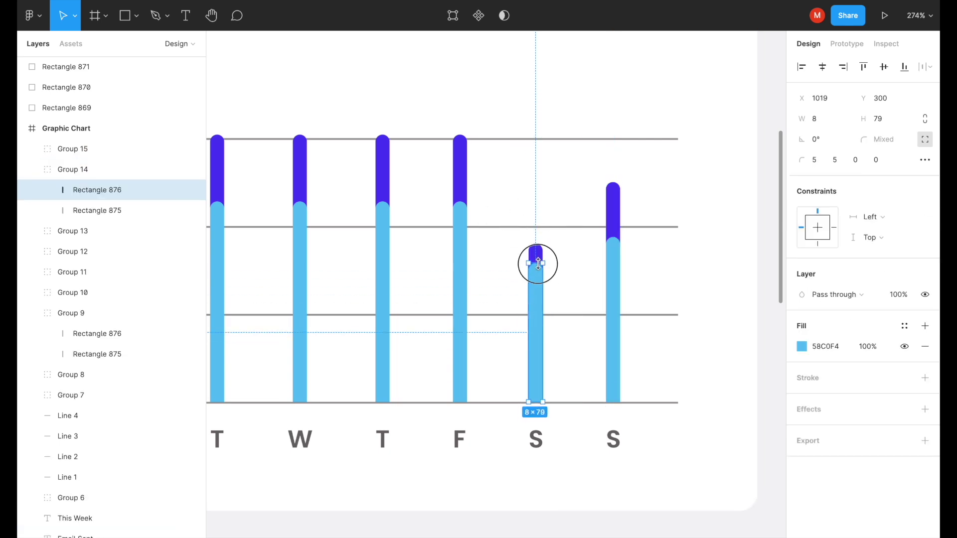
pyautogui.click(614, 252)
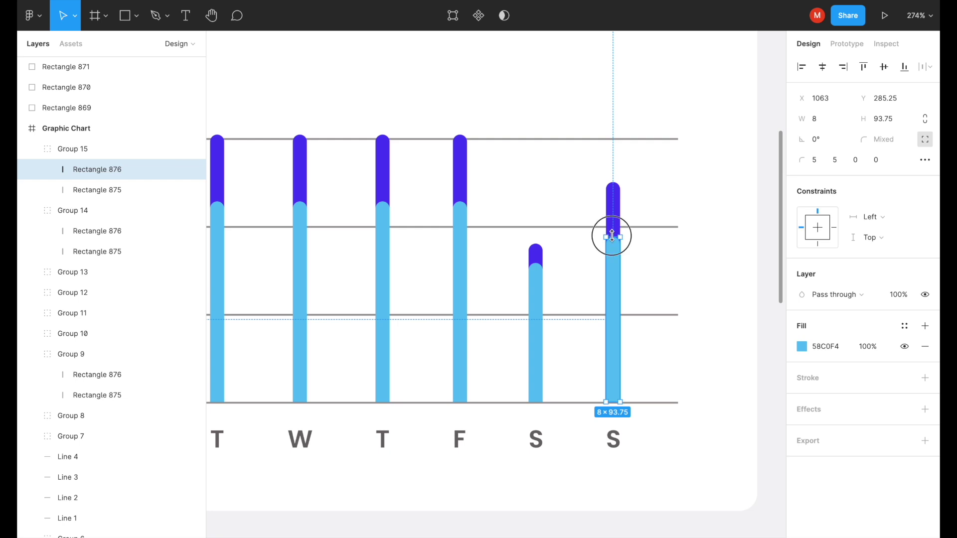
pyautogui.moveTo(612, 235); pyautogui.dragTo(616, 274)
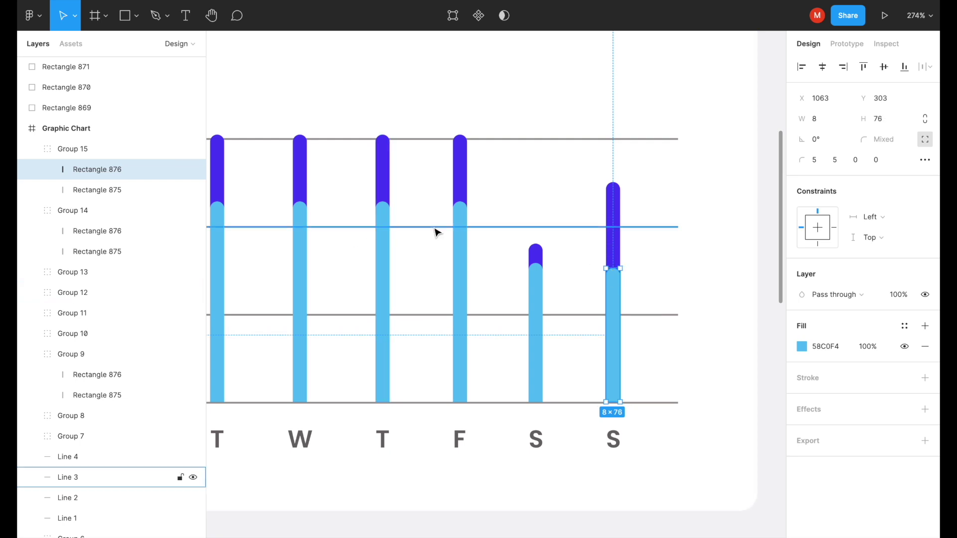
# Resize the F bar's light-blue base and dark purple top
pyautogui.click(461, 225)
pyautogui.moveTo(459, 195); pyautogui.dragTo(459, 256)
pyautogui.click(464, 195)
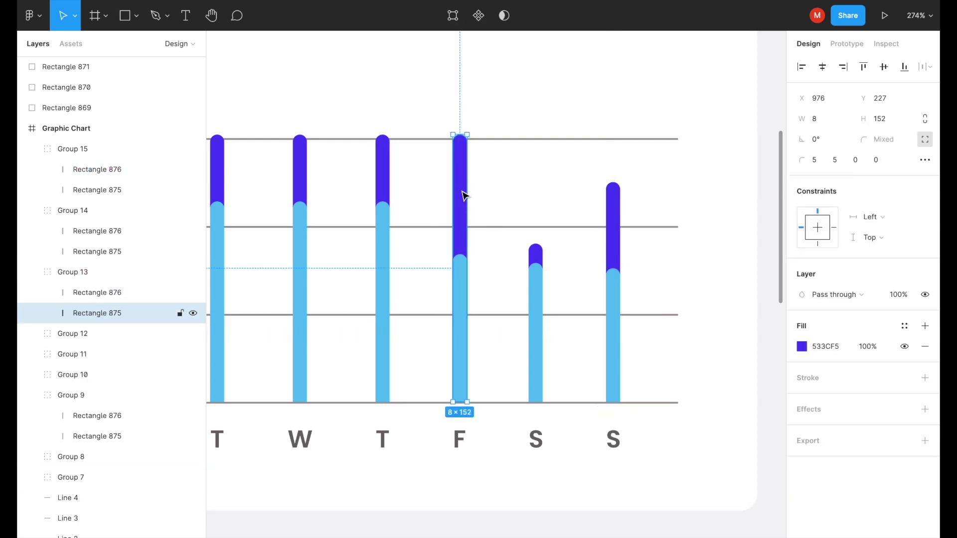
pyautogui.doubleClick(462, 170)
pyautogui.press('Left')
pyautogui.press('Left')
pyautogui.press('Left')
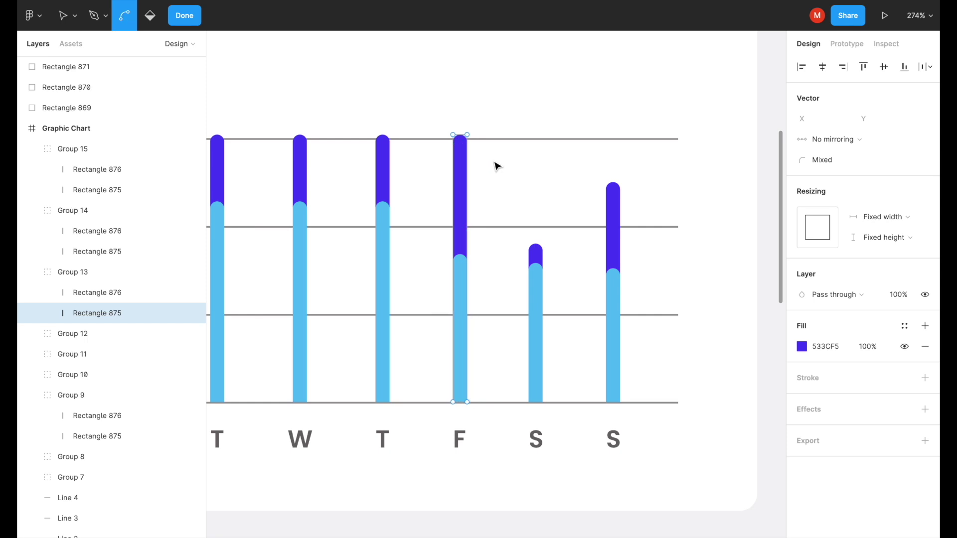
pyautogui.press('Escape')
pyautogui.moveTo(460, 135); pyautogui.dragTo(459, 201)
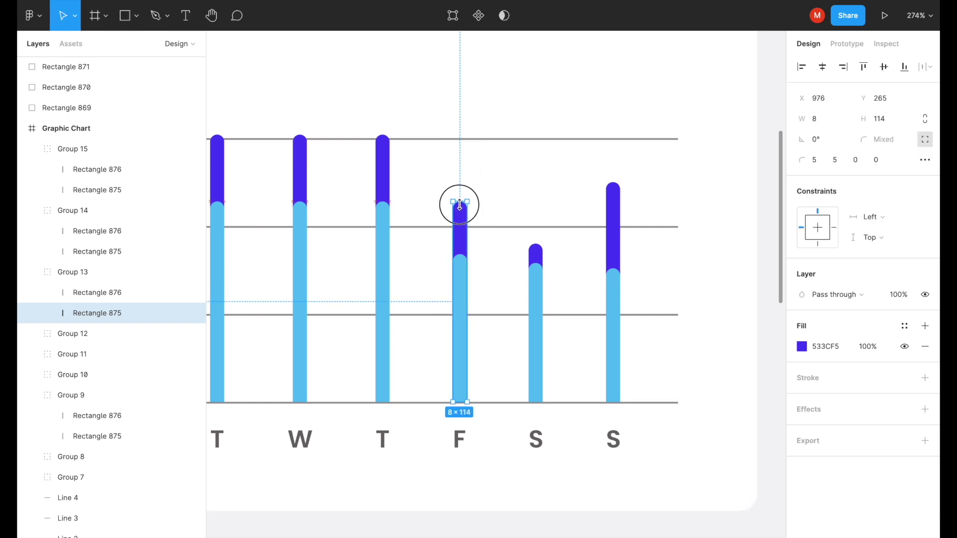
pyautogui.moveTo(460, 201); pyautogui.dragTo(460, 173)
# Shorten the second T and W bars and adjust their light-blue portions
pyautogui.click(387, 179)
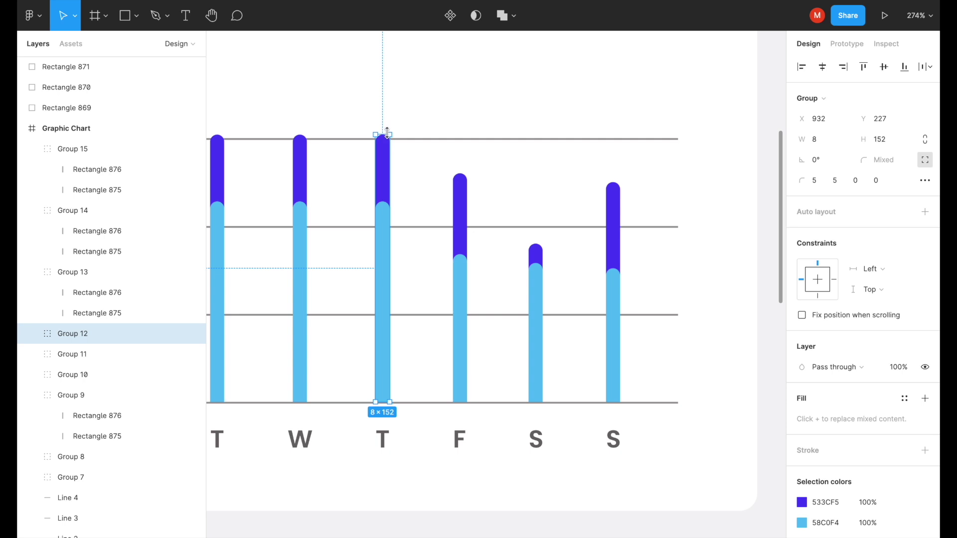
pyautogui.moveTo(383, 135); pyautogui.dragTo(383, 206)
pyautogui.doubleClick(387, 264)
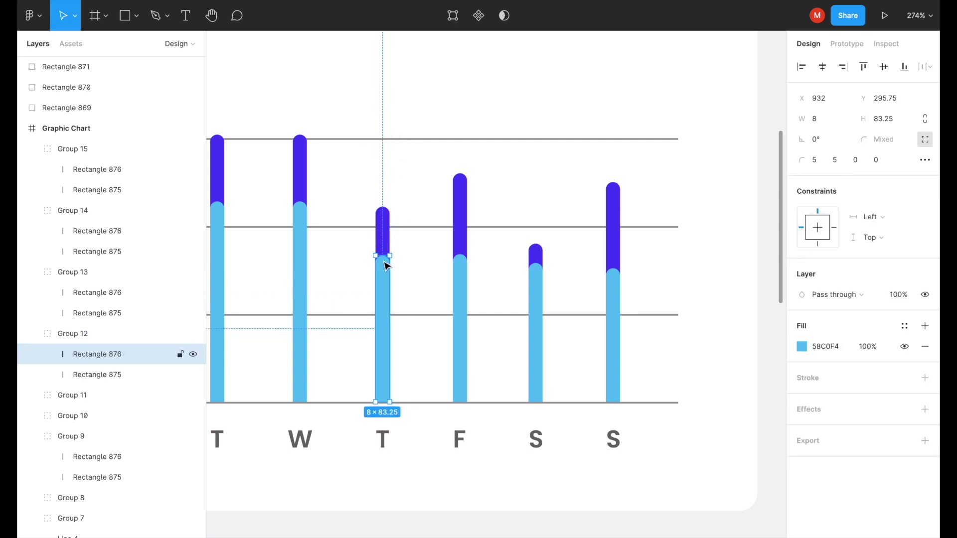
pyautogui.moveTo(383, 255); pyautogui.dragTo(383, 239)
pyautogui.click(300, 154)
pyautogui.moveTo(299, 135); pyautogui.dragTo(299, 291)
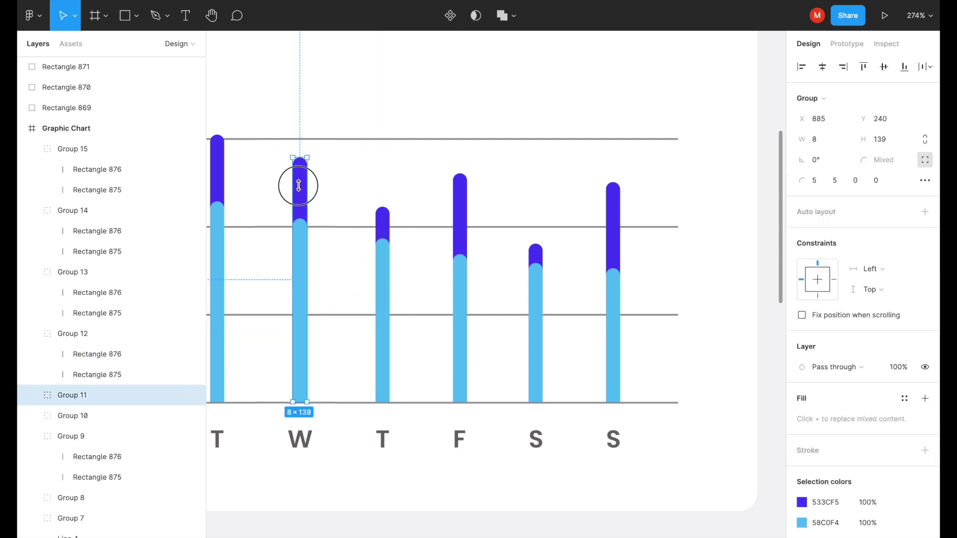
pyautogui.doubleClick(301, 330)
pyautogui.moveTo(300, 325); pyautogui.dragTo(301, 344)
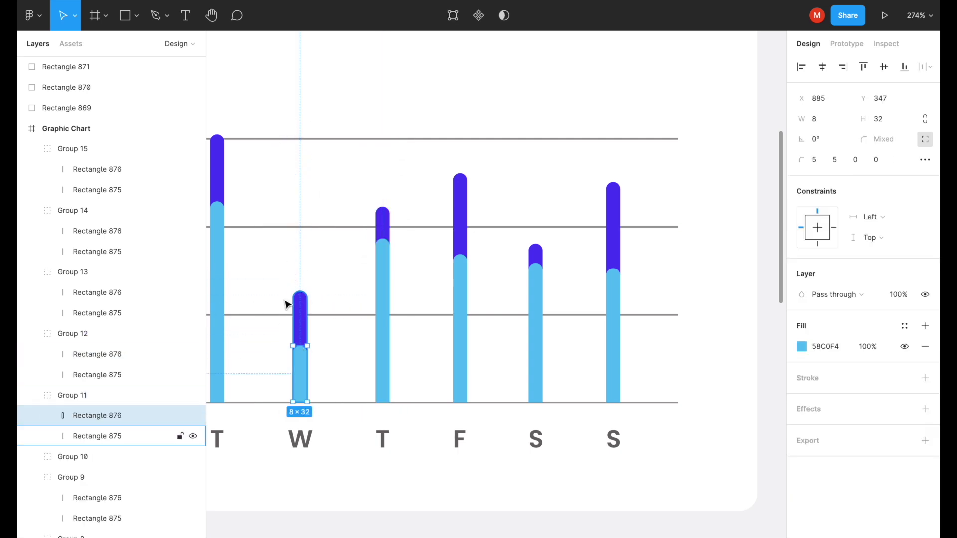
pyautogui.press('Escape')
pyautogui.press('Escape')
pyautogui.hotkey('shift', '2')
# Shorten the first T bar and lower the M bar slightly
pyautogui.click(316, 268)
pyautogui.click(319, 195)
pyautogui.moveTo(318, 186); pyautogui.dragTo(317, 273)
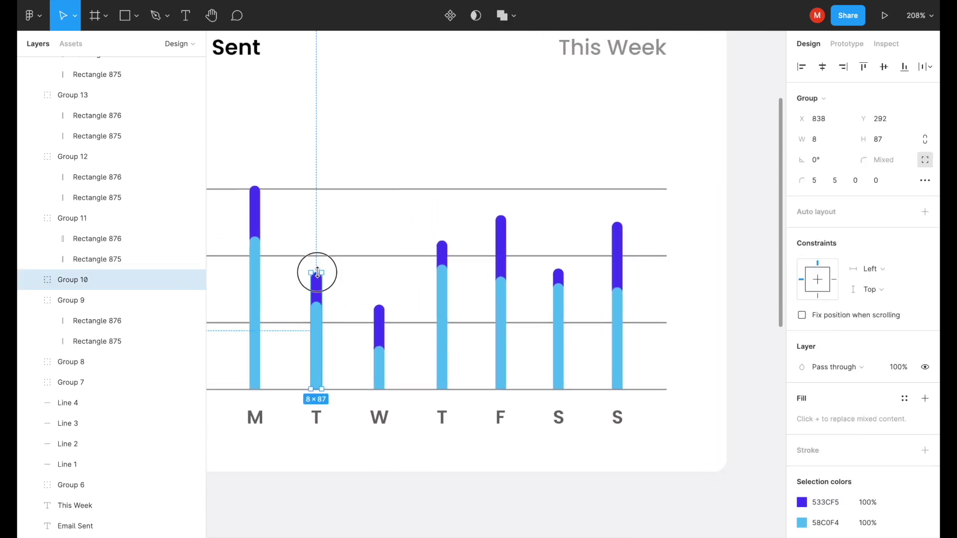
pyautogui.click(256, 206)
pyautogui.moveTo(256, 186); pyautogui.dragTo(257, 188)
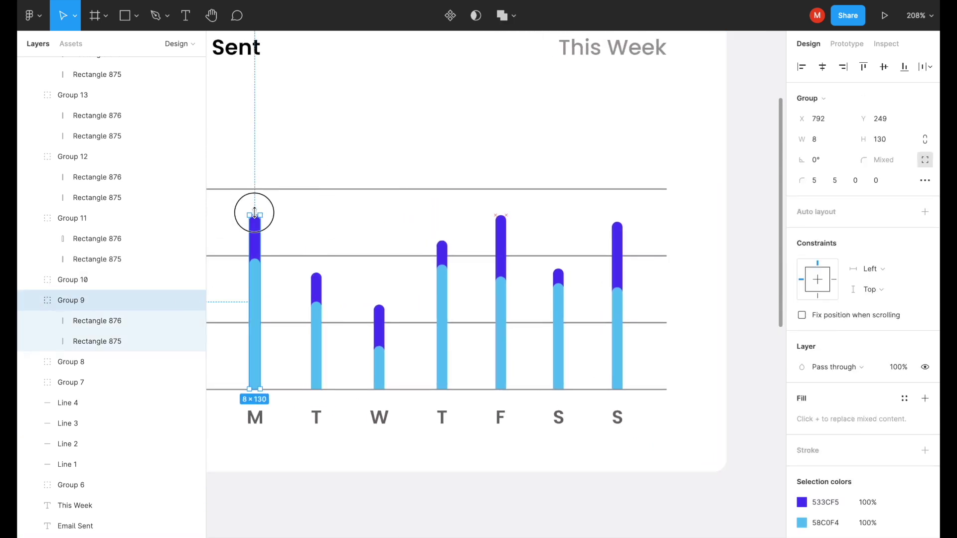
pyautogui.press('Escape')
pyautogui.hotkey('shift', '2')
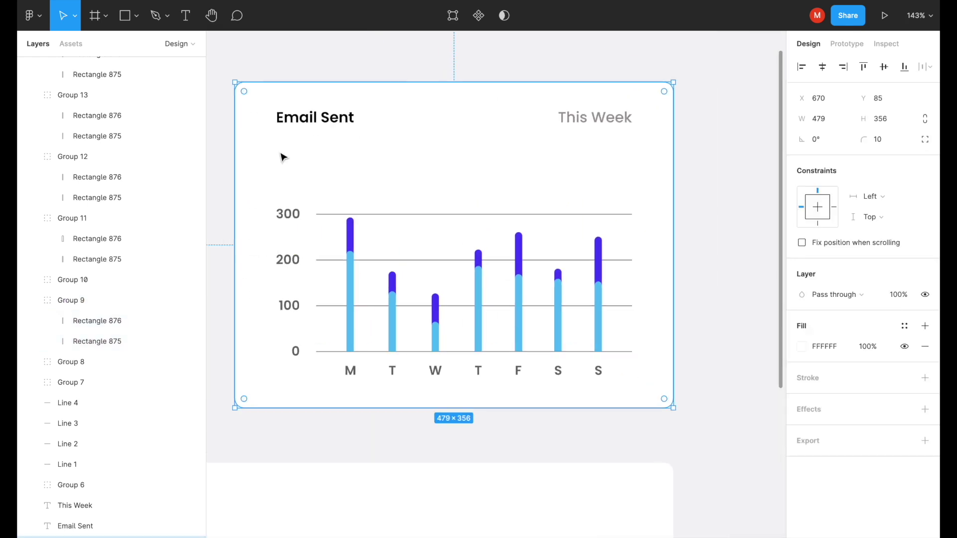
# Marquee-select the bar chart's layers, group them as Group 16, and clear the selection
pyautogui.scroll(-3, 282, 158)
pyautogui.hscroll(-3, 282, 157)
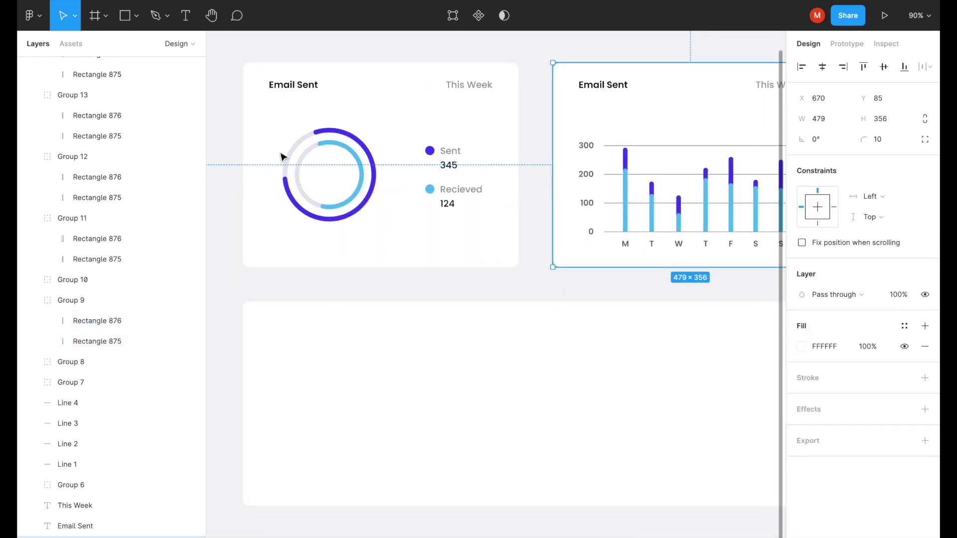
pyautogui.hscroll(3, 282, 158)
pyautogui.scroll(1, 282, 158)
pyautogui.hscroll(-1, 282, 158)
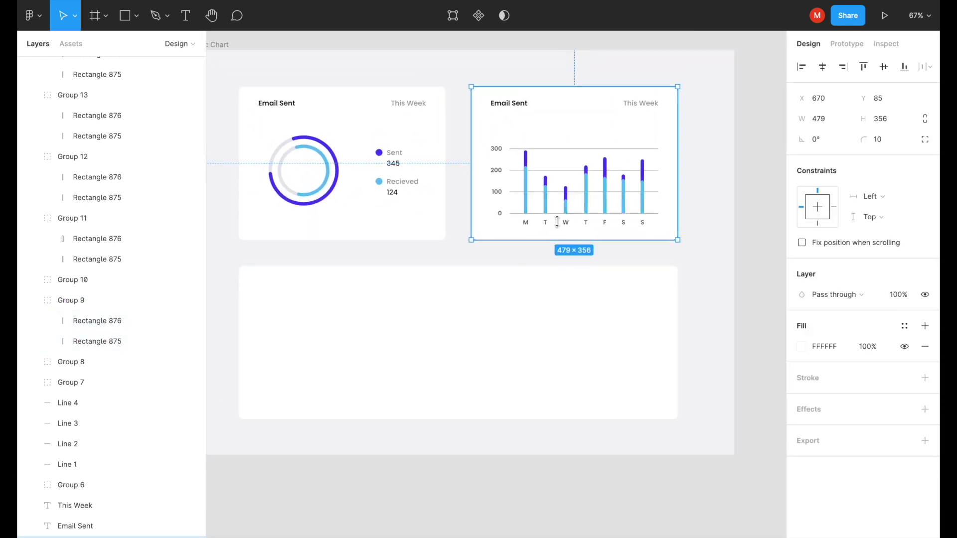
pyautogui.moveTo(700, 73); pyautogui.dragTo(464, 241)
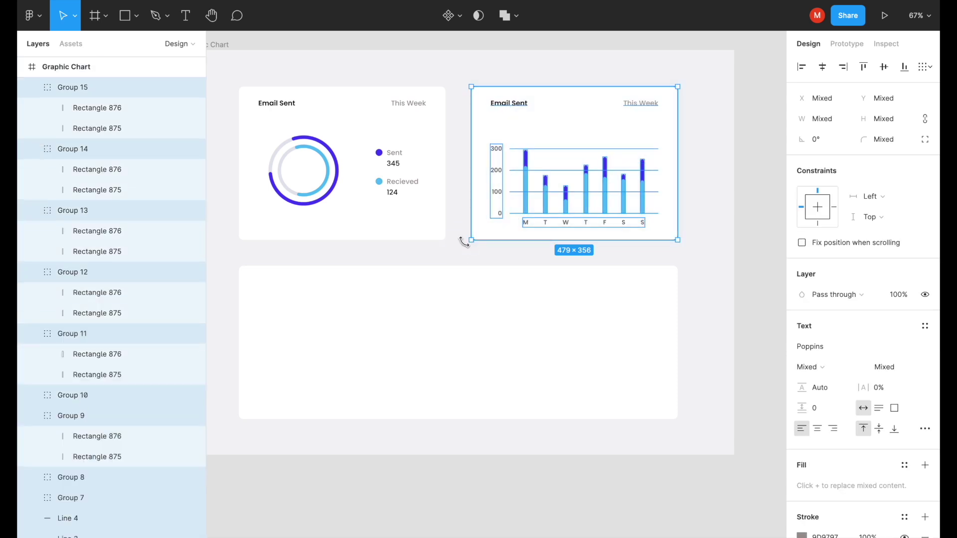
pyautogui.hotkey('ctrl', 'g')
pyautogui.click(456, 376)
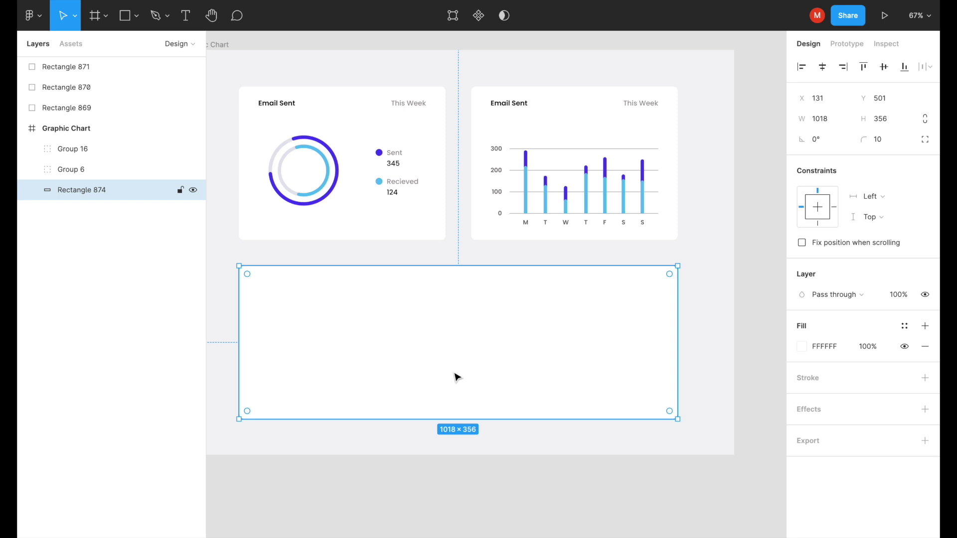
pyautogui.click(712, 340)
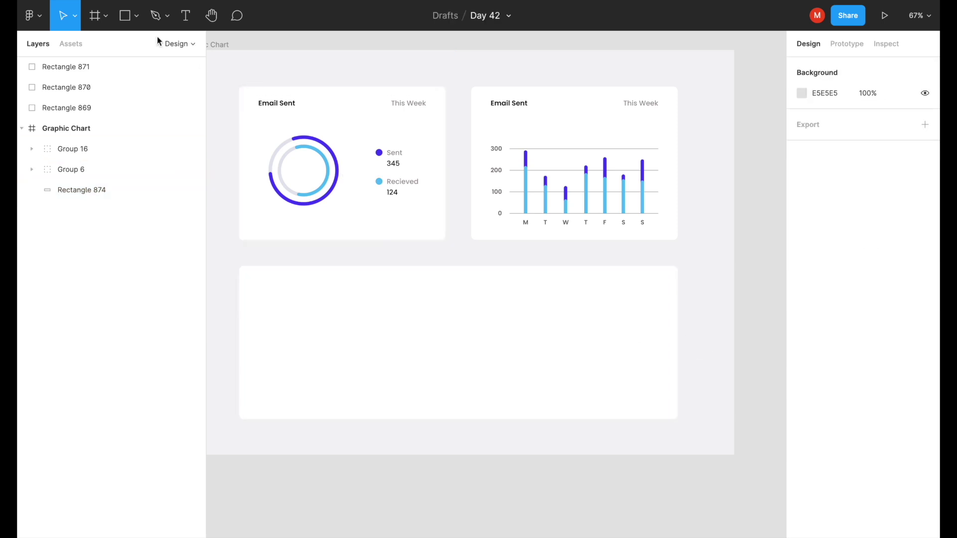
# Draw a seven-point zigzag line, Vector 1, across the wide bottom card from left edge to right edge
pyautogui.press('p')
pyautogui.click(239, 360)
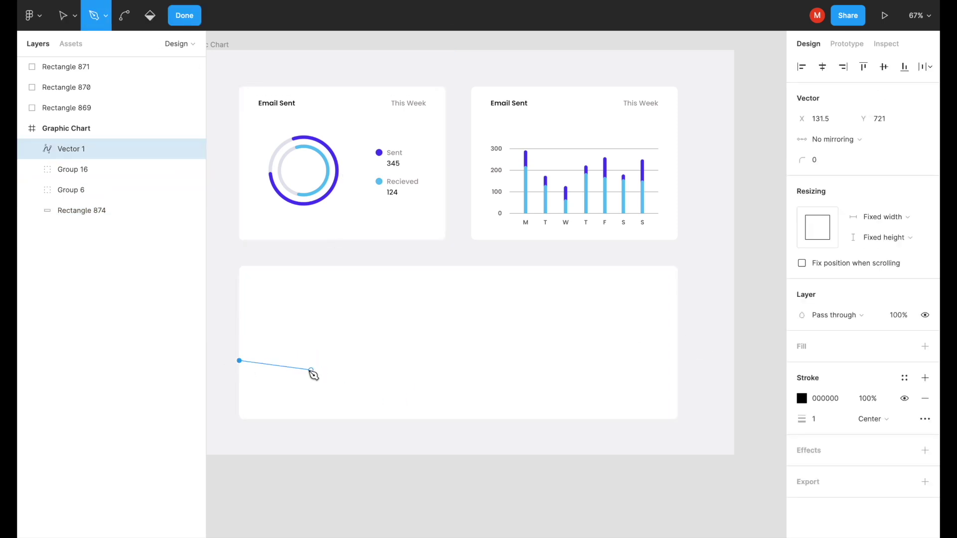
pyautogui.click(361, 375)
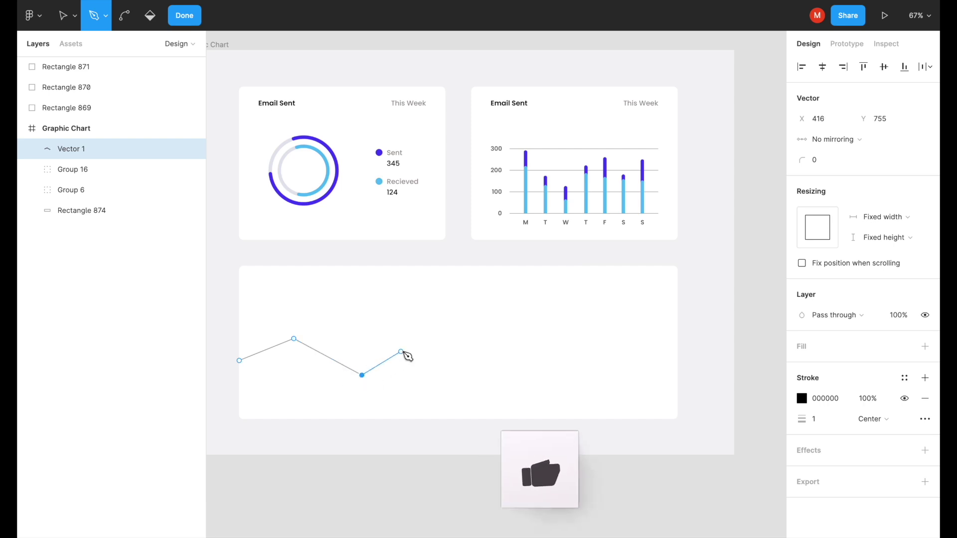
pyautogui.click(410, 347)
pyautogui.click(510, 385)
pyautogui.click(576, 326)
pyautogui.click(648, 385)
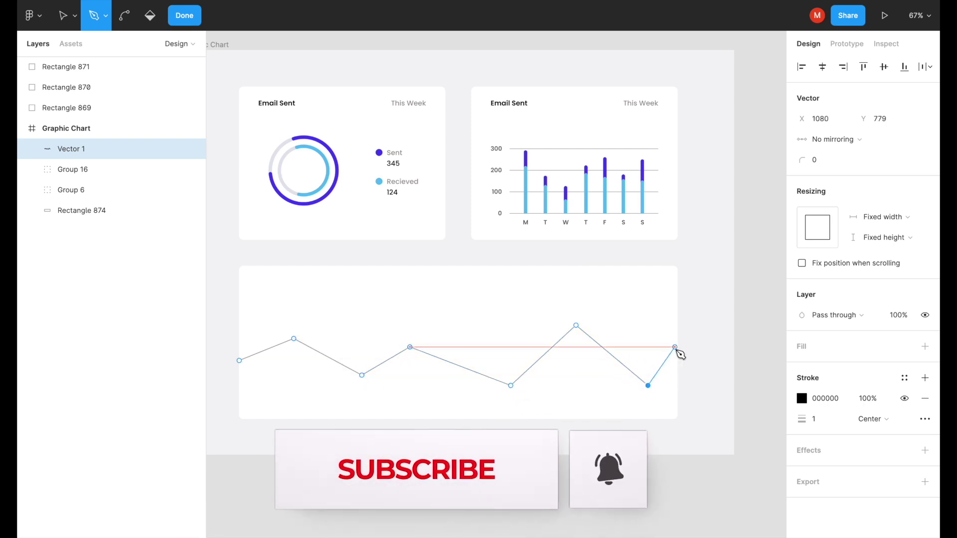
pyautogui.click(677, 347)
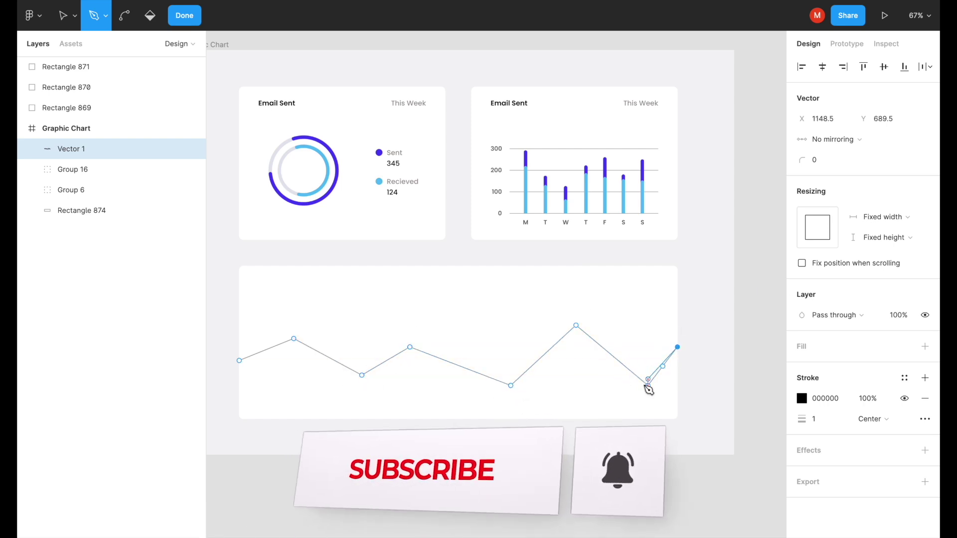
pyautogui.click(184, 16)
pyautogui.click(453, 18)
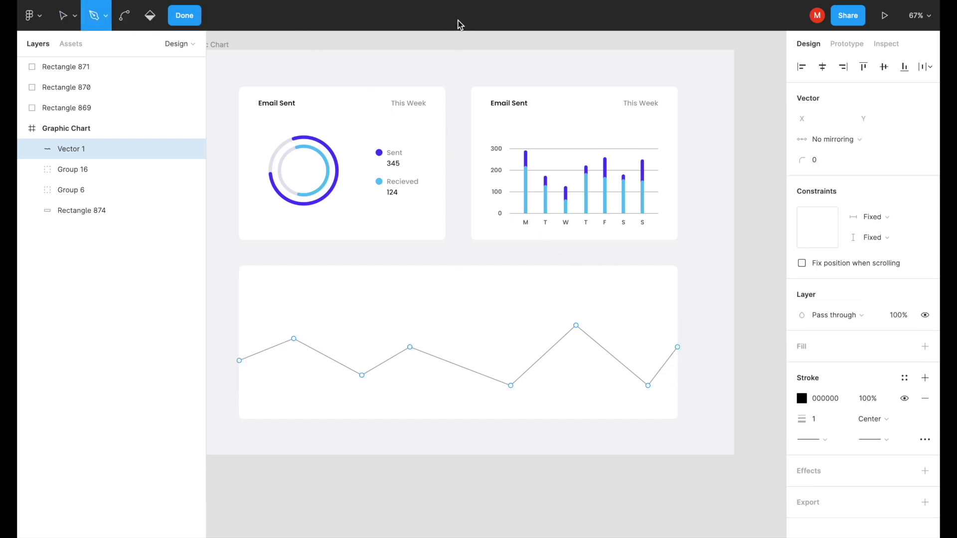
# Bend each zigzag vertex into a rounded curve with levelled handles
pyautogui.click(124, 20)
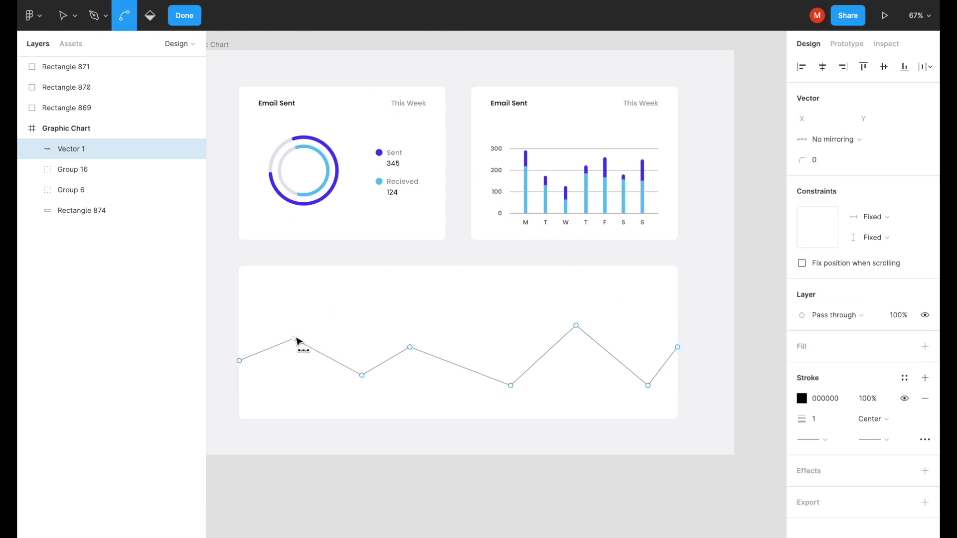
pyautogui.click(294, 339)
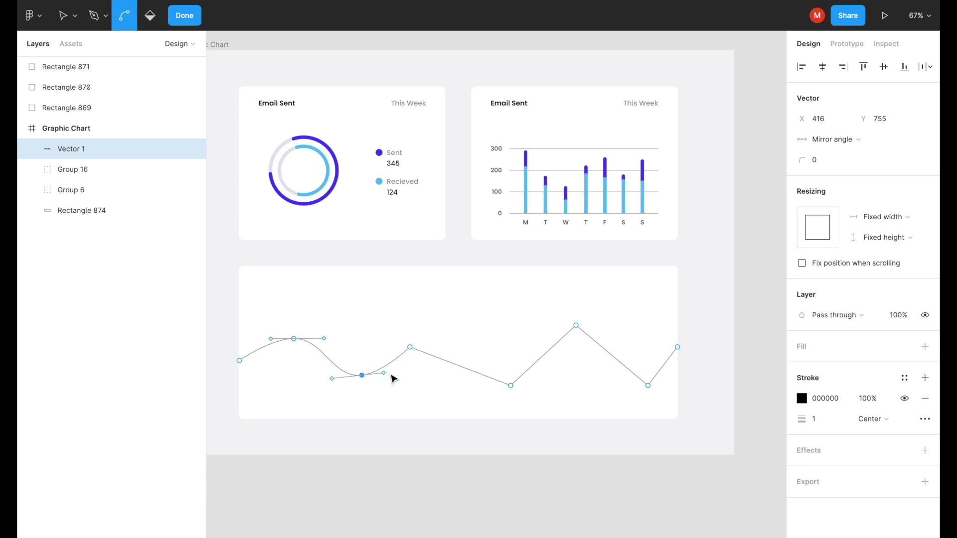
pyautogui.moveTo(387, 377); pyautogui.dragTo(381, 375)
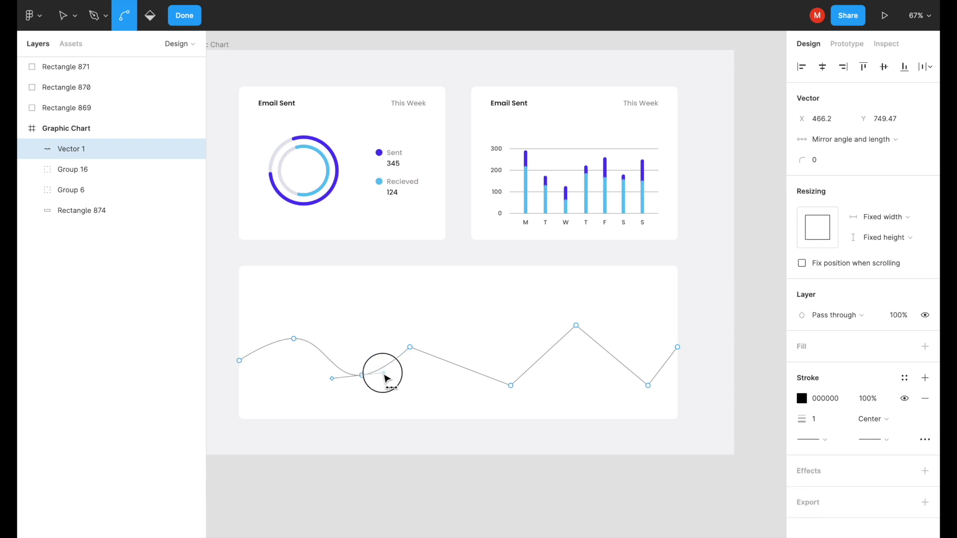
pyautogui.click(410, 348)
pyautogui.moveTo(453, 342); pyautogui.dragTo(435, 349)
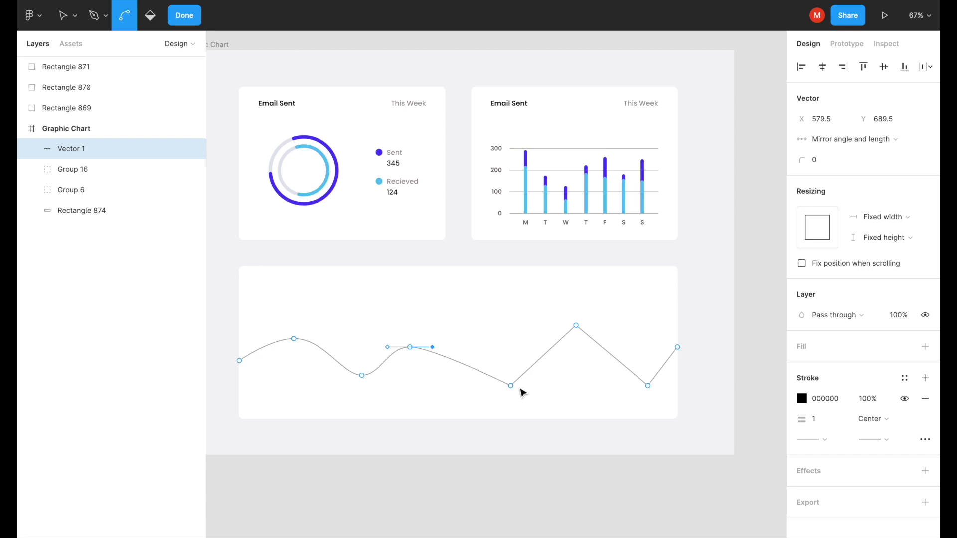
pyautogui.click(576, 327)
pyautogui.click(648, 386)
pyautogui.moveTo(668, 383); pyautogui.dragTo(669, 391)
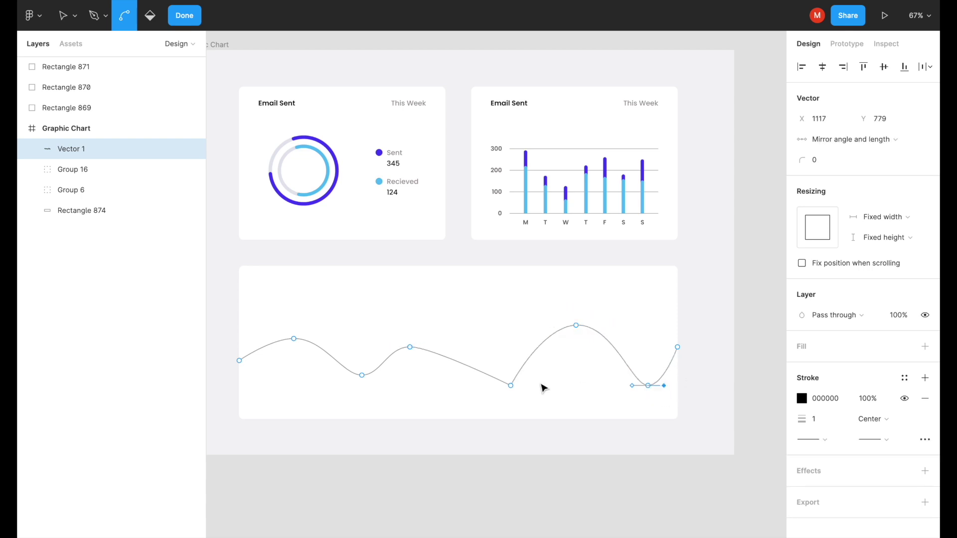
pyautogui.click(512, 387)
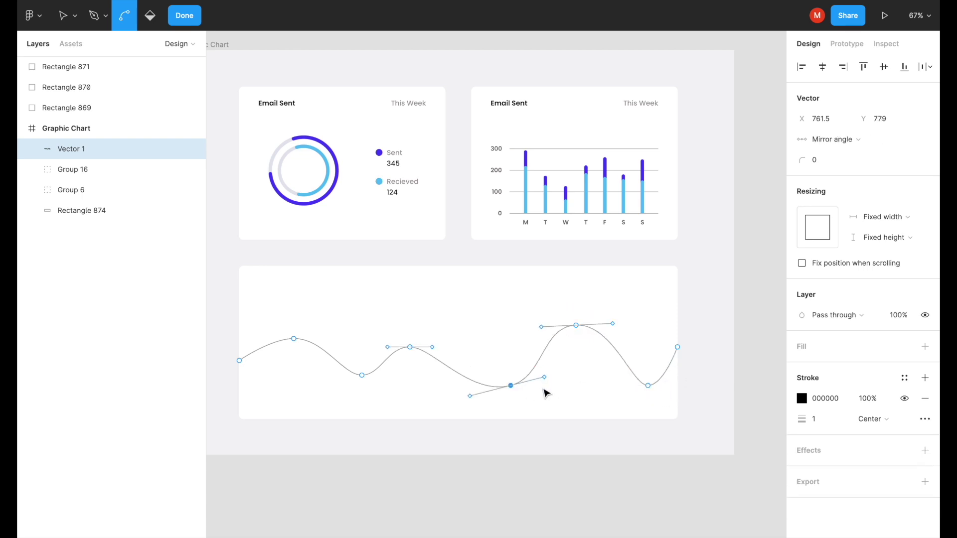
pyautogui.moveTo(545, 379); pyautogui.dragTo(544, 386)
pyautogui.click(500, 387)
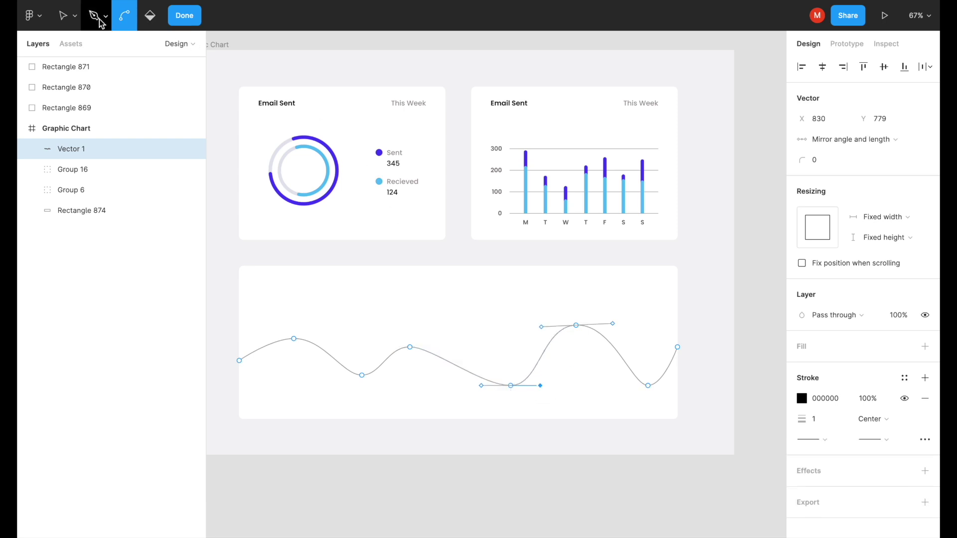
# Nudge the middle low point and first peak left and the second peak right
pyautogui.click(63, 17)
pyautogui.moveTo(514, 385); pyautogui.dragTo(497, 382)
pyautogui.moveTo(408, 347); pyautogui.dragTo(418, 355)
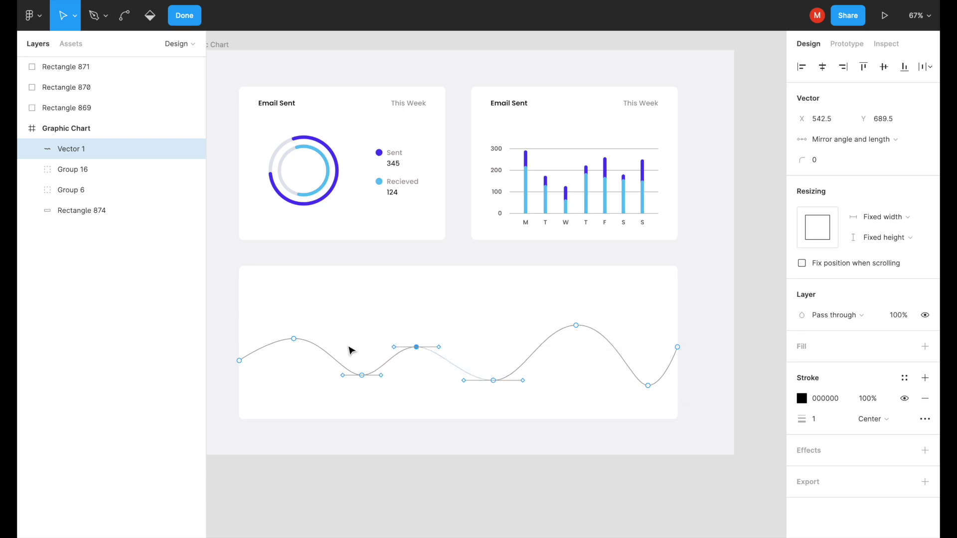
pyautogui.moveTo(298, 342); pyautogui.dragTo(289, 344)
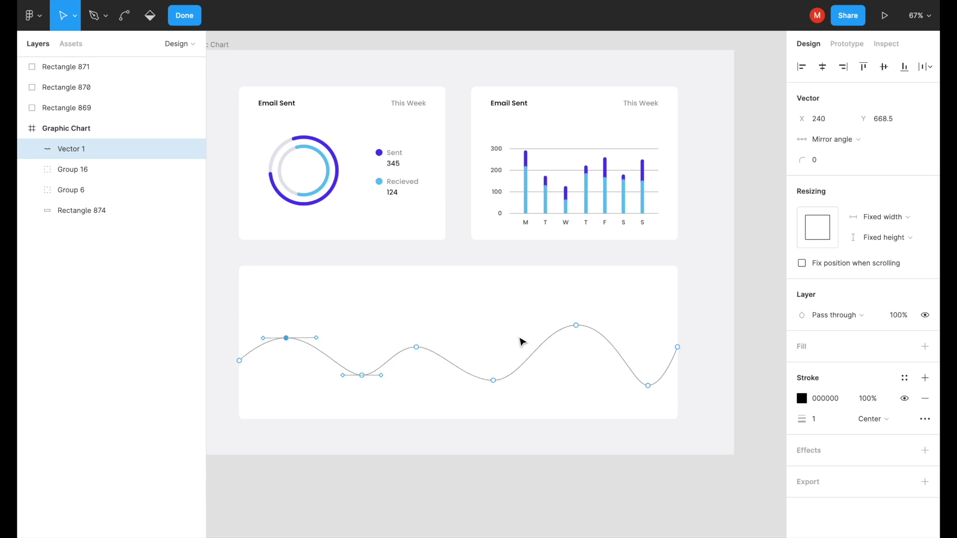
# Extend the path from its right end down and along the card bottom, then undo it
pyautogui.click(678, 347)
pyautogui.click(97, 23)
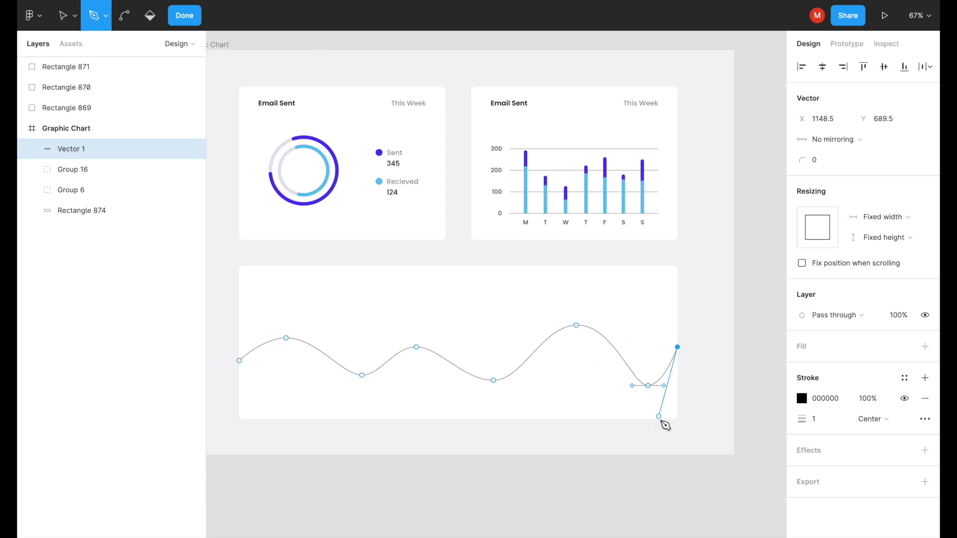
pyautogui.click(677, 421)
pyautogui.click(239, 420)
pyautogui.hotkey('ctrl', 'z')
pyautogui.hotkey('ctrl', 'z')
# Duplicate the wave line, hide the copy, and reselect the original Vector 1
pyautogui.click(184, 16)
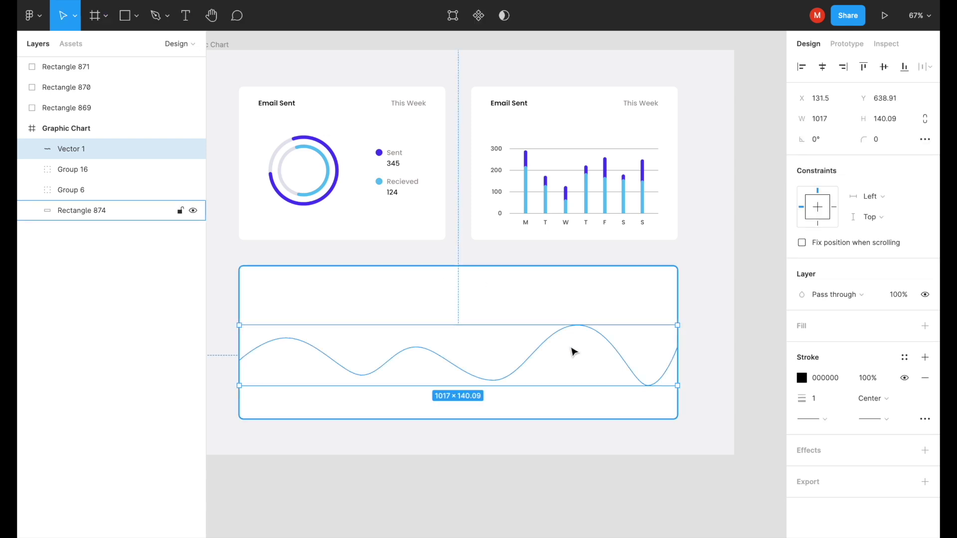
pyautogui.hotkey('ctrl', 'd')
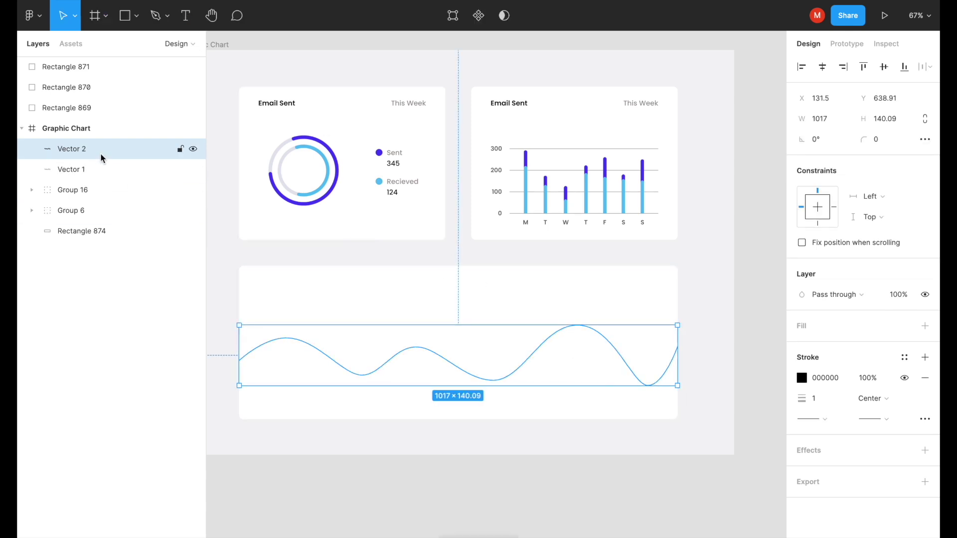
pyautogui.click(193, 149)
pyautogui.click(96, 171)
# Close Vector 1 from its right endpoint down to the card's bottom-right and bottom-left corners
pyautogui.click(155, 15)
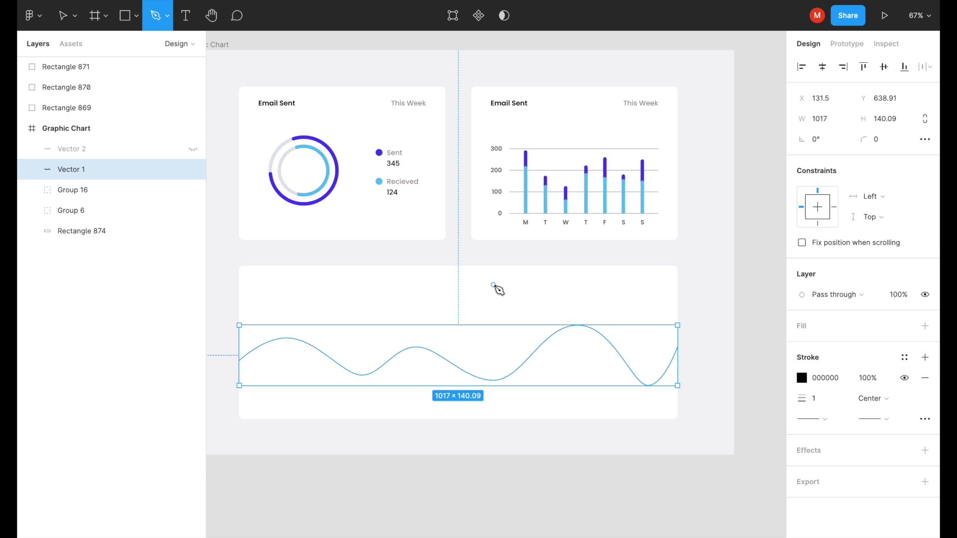
pyautogui.click(63, 15)
pyautogui.doubleClick(668, 378)
pyautogui.press('Escape')
pyautogui.doubleClick(663, 381)
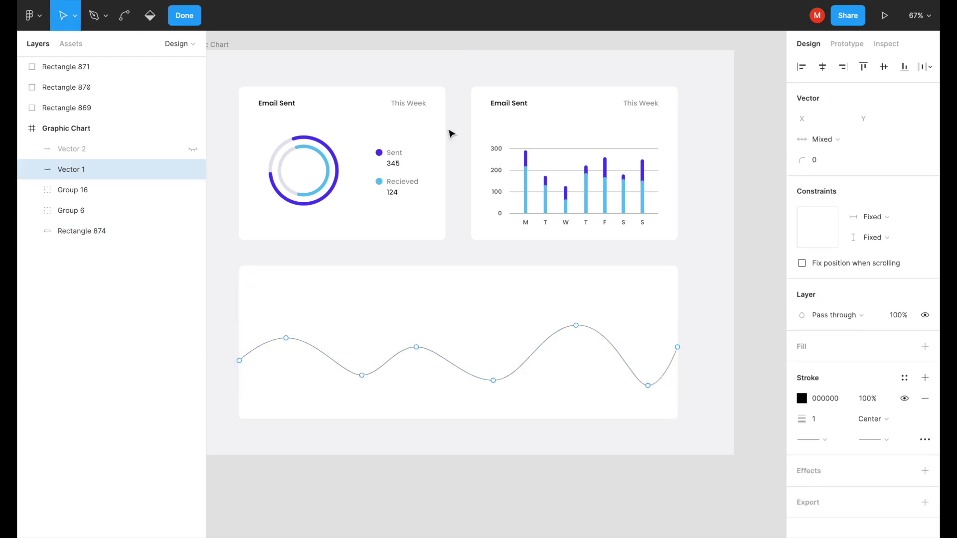
pyautogui.click(678, 347)
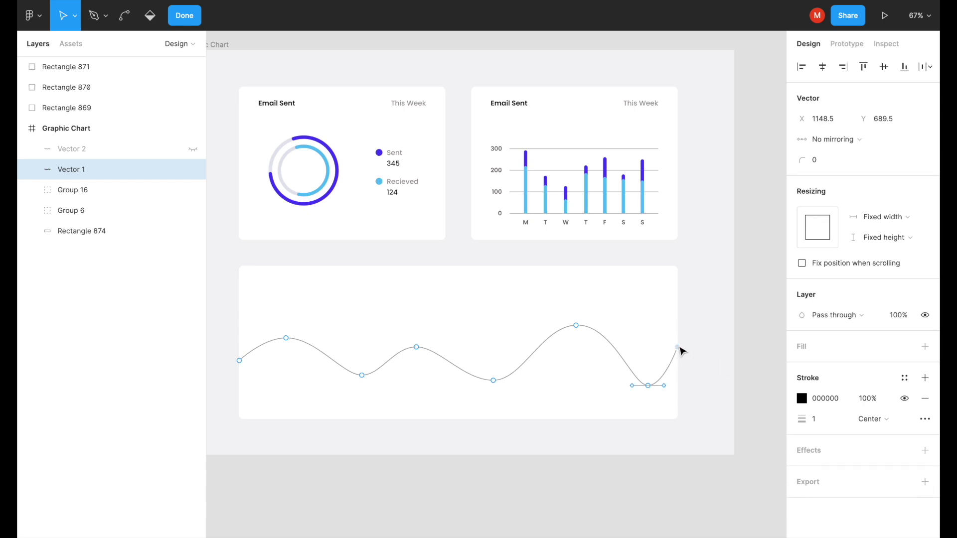
pyautogui.click(106, 13)
pyautogui.click(677, 420)
pyautogui.click(240, 420)
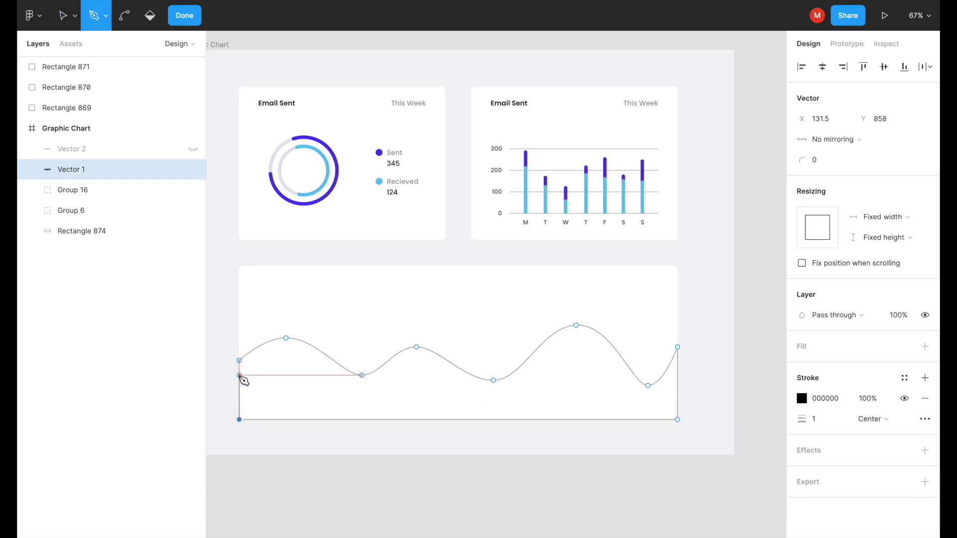
pyautogui.click(185, 15)
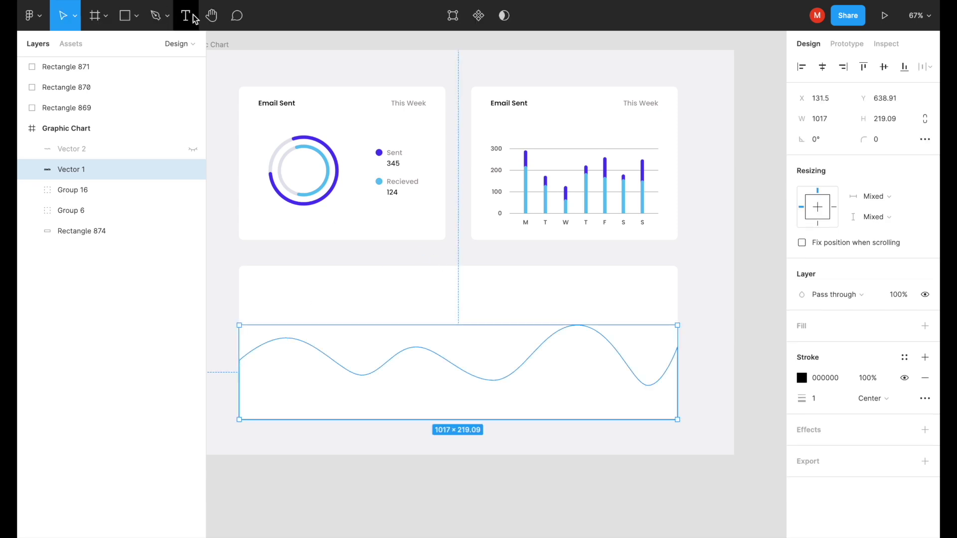
# Replace the wave shape's stroke with a linear gradient fill whose top stop is light blue 58C0F4
pyautogui.click(925, 376)
pyautogui.click(925, 326)
pyautogui.click(802, 346)
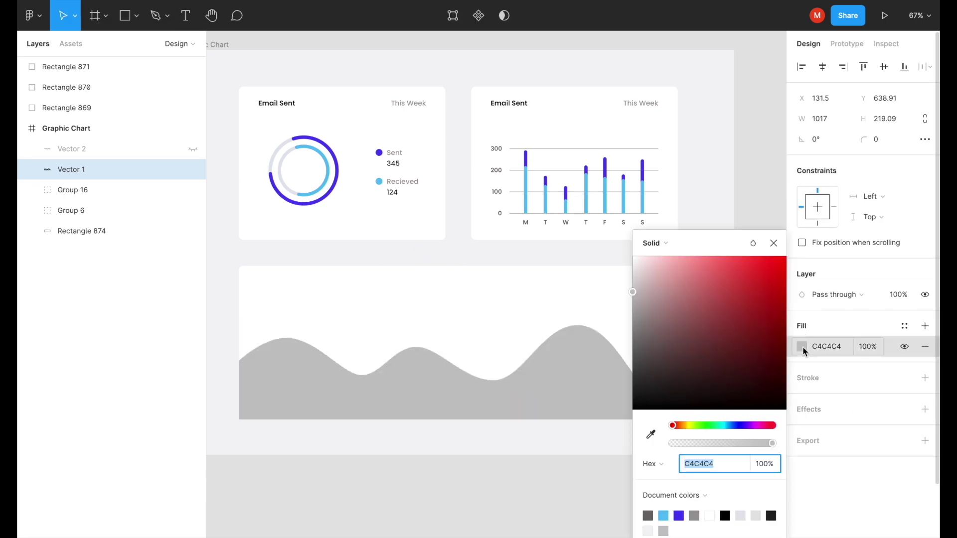
pyautogui.click(650, 242)
pyautogui.click(668, 258)
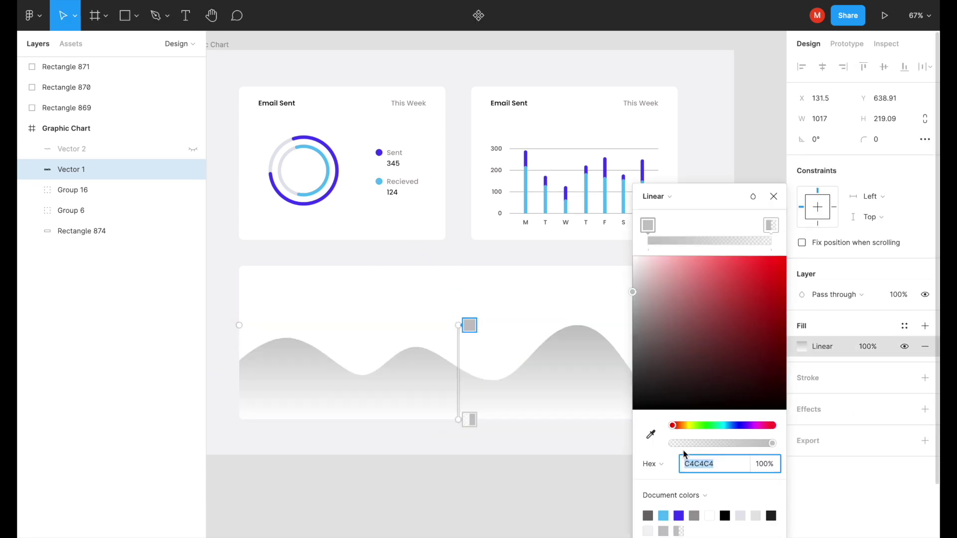
pyautogui.click(648, 226)
pyautogui.click(680, 516)
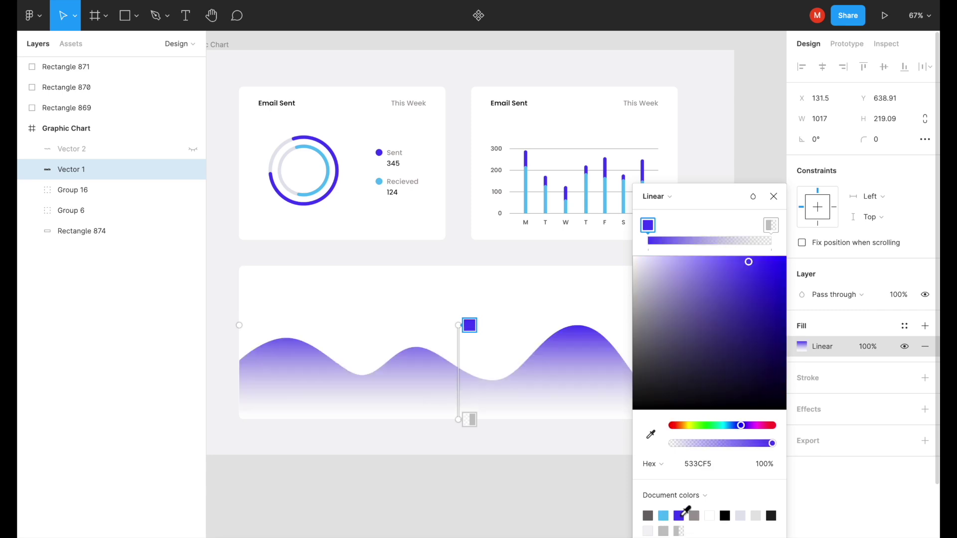
pyautogui.click(665, 515)
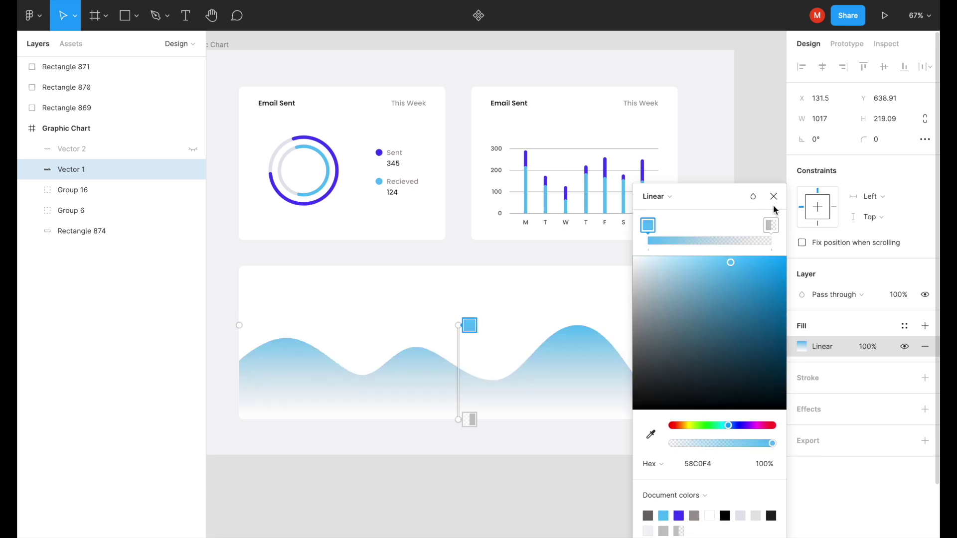
pyautogui.click(773, 197)
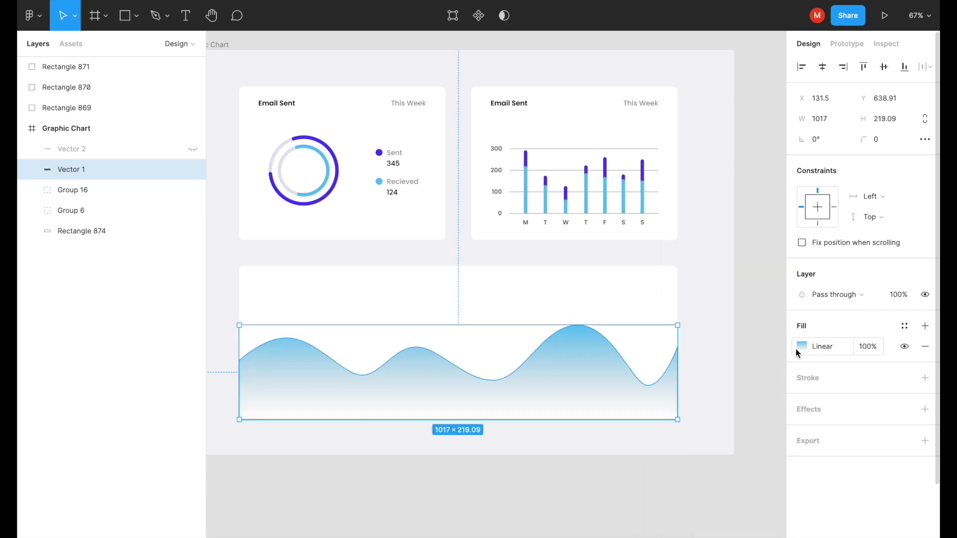
# Set the gradient's top stop opacity to 20%
pyautogui.click(799, 348)
pyautogui.moveTo(771, 444); pyautogui.dragTo(712, 444)
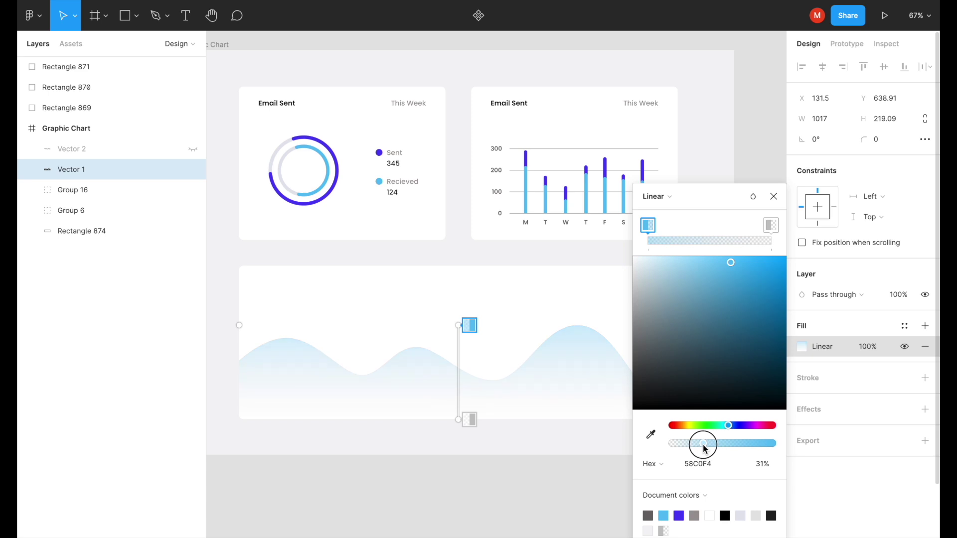
pyautogui.click(763, 465)
pyautogui.write('20')
pyautogui.press('Return')
pyautogui.click(773, 197)
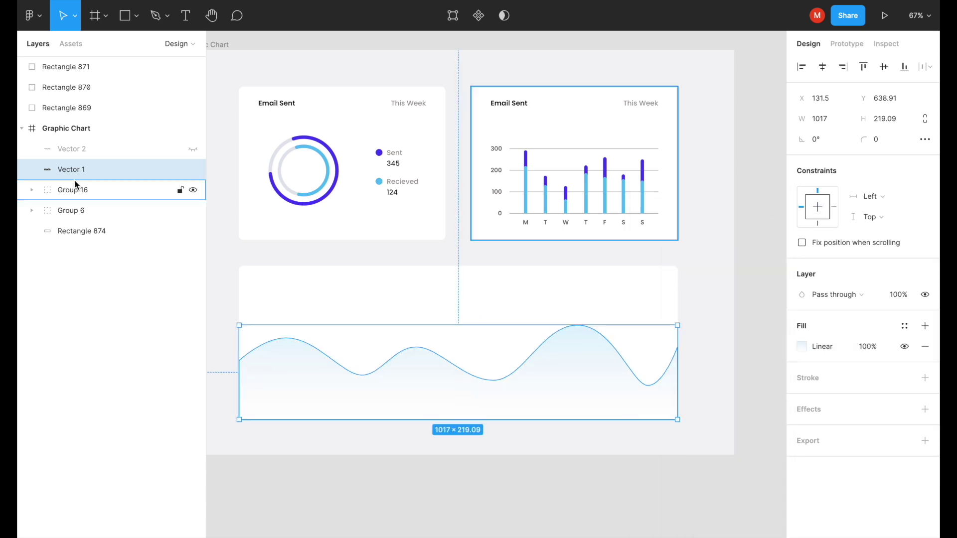
# Give the hidden wave copy a heavier light-blue 58C0F4 stroke and unhide it
pyautogui.click(75, 149)
pyautogui.click(801, 377)
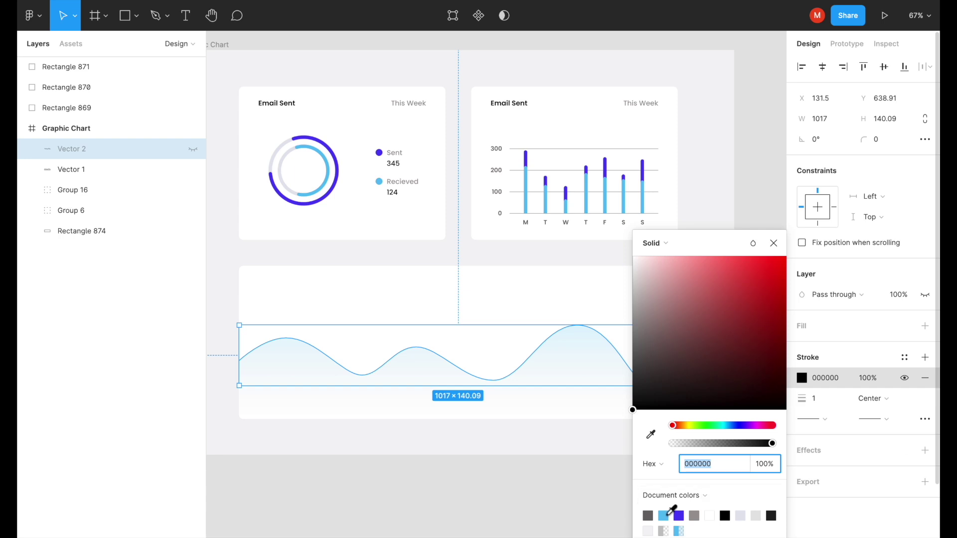
pyautogui.click(663, 515)
pyautogui.click(828, 395)
pyautogui.write('2')
pyautogui.press('Return')
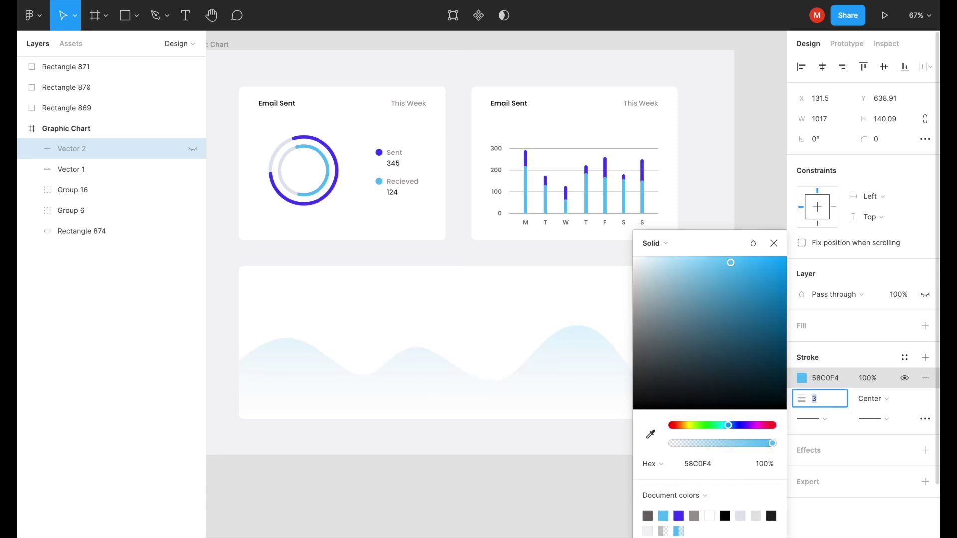
pyautogui.press('Escape')
pyautogui.click(193, 149)
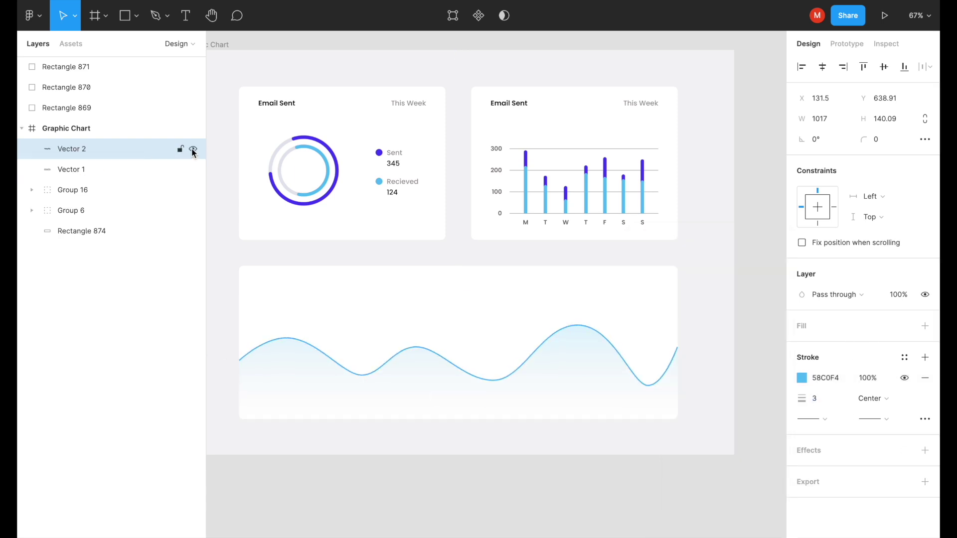
pyautogui.click(734, 349)
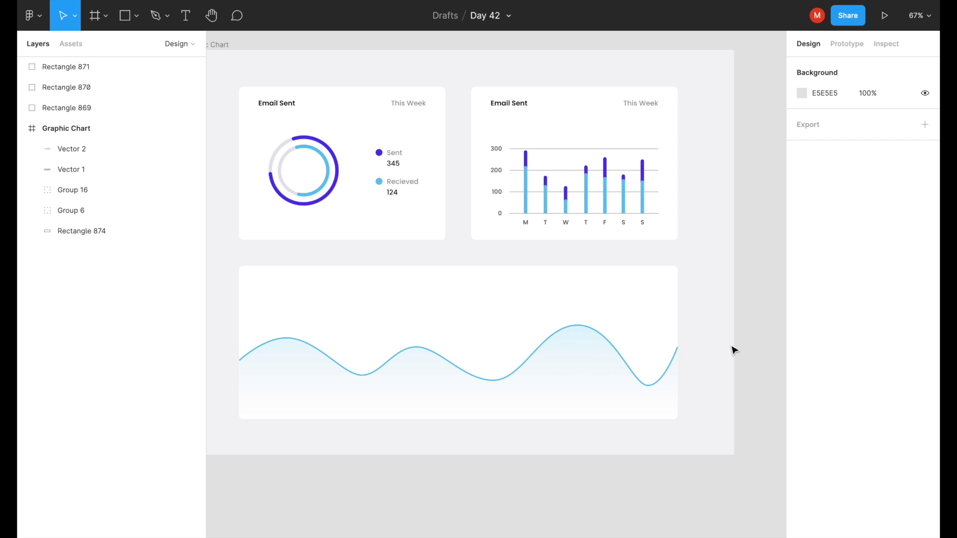
pyautogui.click(67, 169)
# Group the filled wave with its line, duplicate the group, and raise the copy higher
pyautogui.keyDown('shift'); pyautogui.click(70, 150); pyautogui.keyUp('shift')
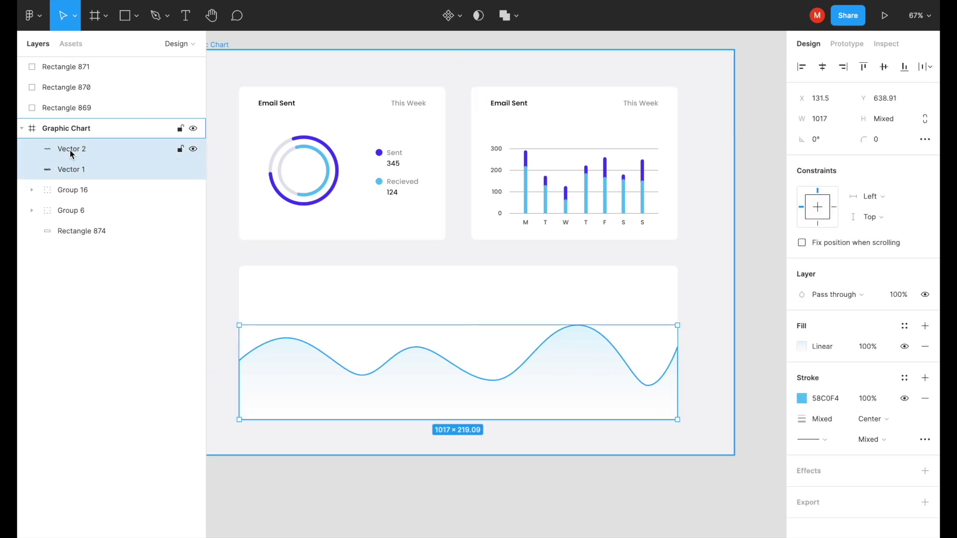
pyautogui.hotkey('ctrl', 'd')
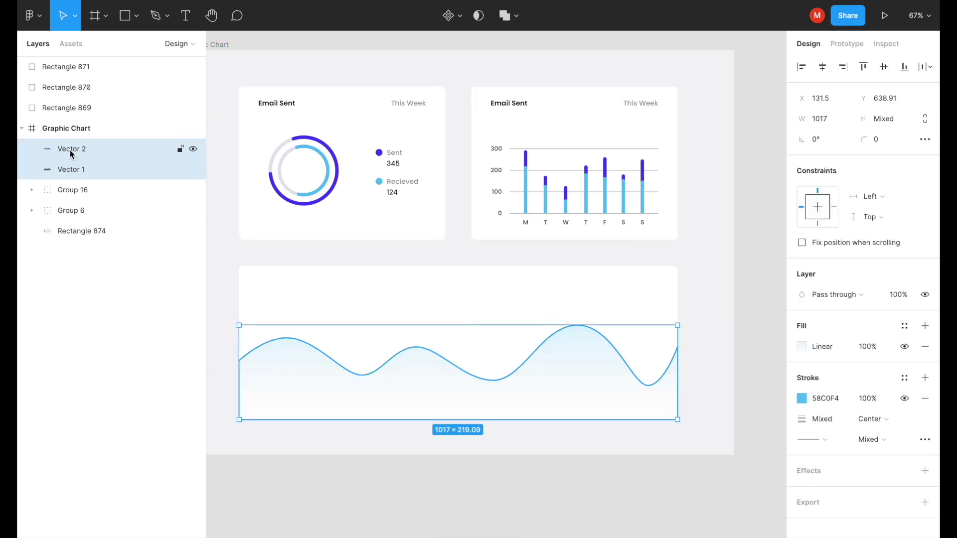
pyautogui.hotkey('ctrl', 'g')
pyautogui.hotkey('ctrl', 'd')
pyautogui.moveTo(461, 397); pyautogui.dragTo(459, 367)
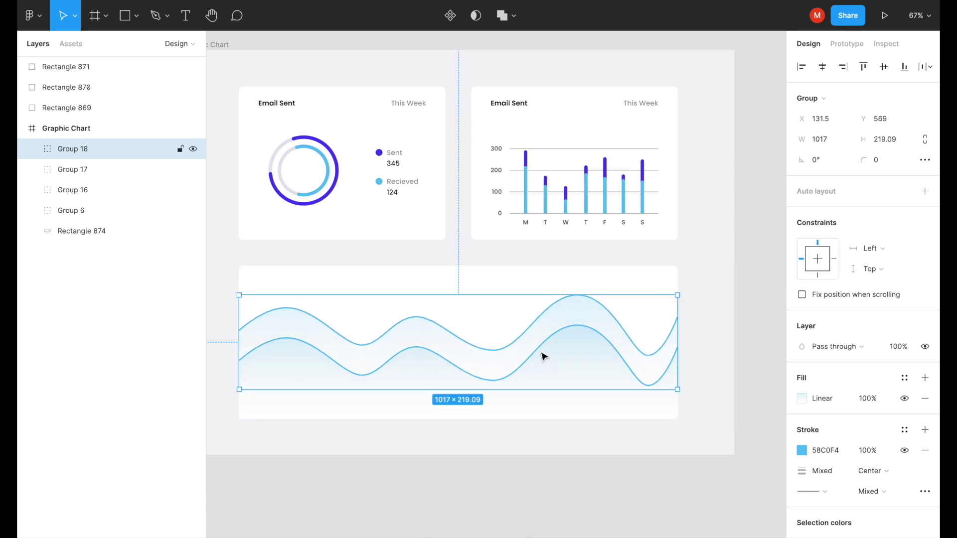
# Hide Group 17 and select the wave line Vector 2 inside Group 18
pyautogui.keyDown('ctrl'); pyautogui.click(492, 354); pyautogui.keyUp('ctrl')
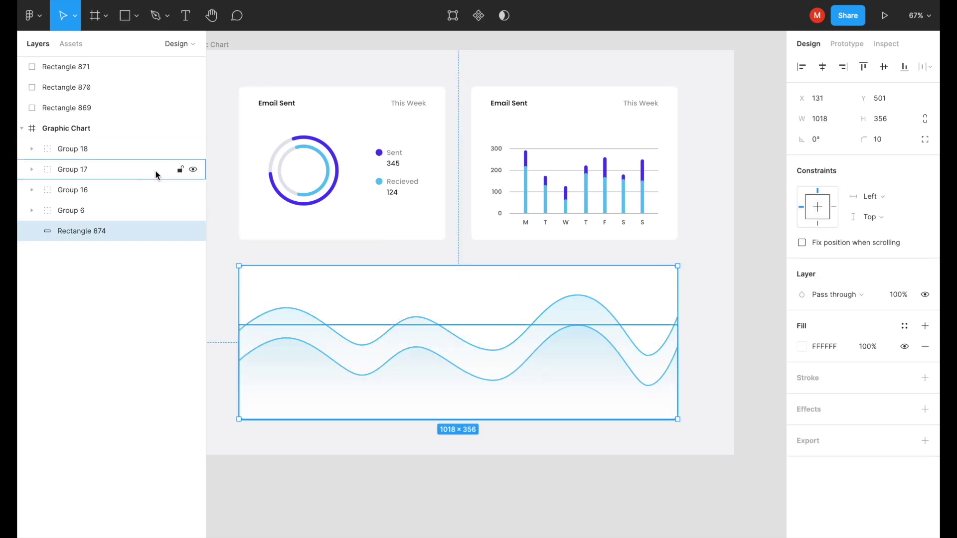
pyautogui.click(192, 170)
pyautogui.click(74, 148)
pyautogui.click(32, 149)
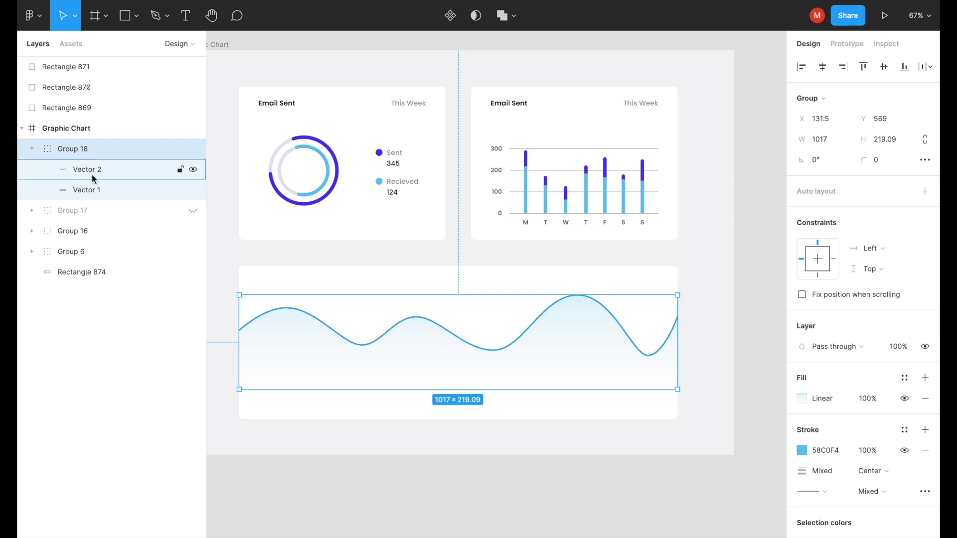
pyautogui.click(93, 172)
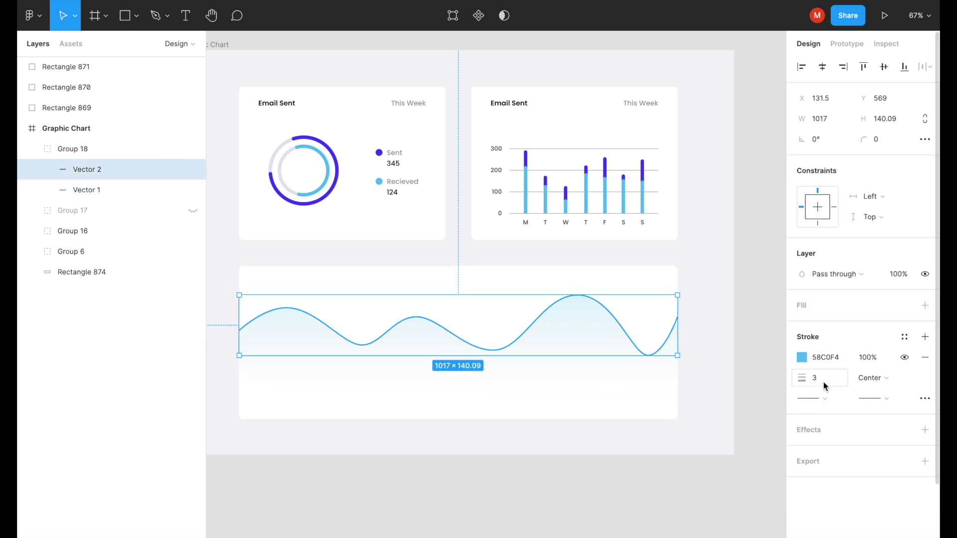
# Reshape Vector 2: raise the first dip and next peak, lower the middle dip and tall peak, raise the right dip
pyautogui.click(95, 149)
pyautogui.press('p')
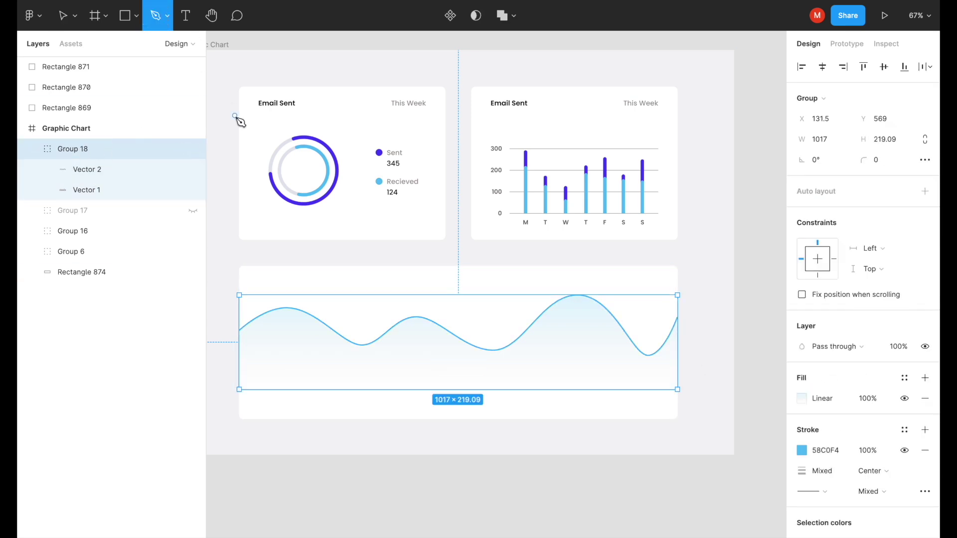
pyautogui.click(65, 16)
pyautogui.doubleClick(287, 311)
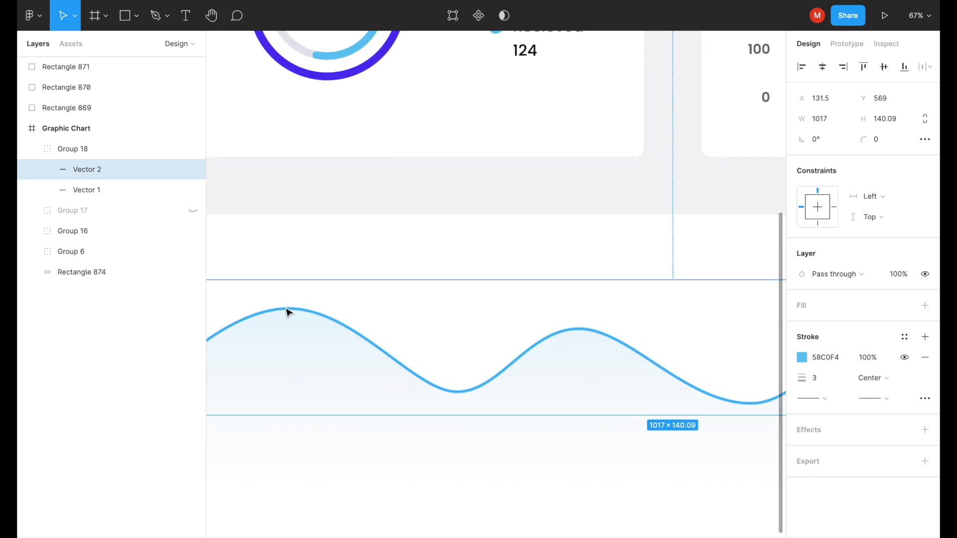
pyautogui.click(286, 319)
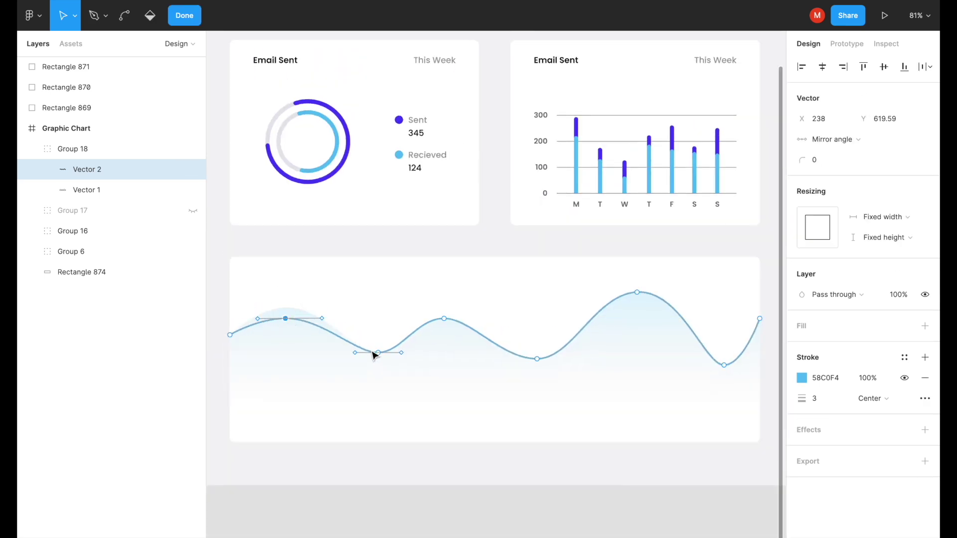
pyautogui.moveTo(377, 352); pyautogui.dragTo(377, 346)
pyautogui.moveTo(444, 319); pyautogui.dragTo(445, 311)
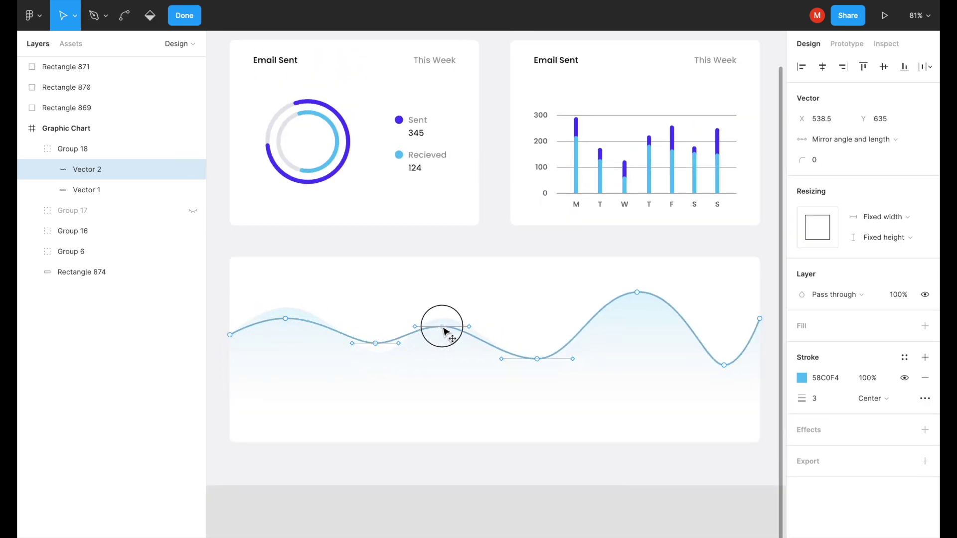
pyautogui.moveTo(540, 359); pyautogui.dragTo(541, 370)
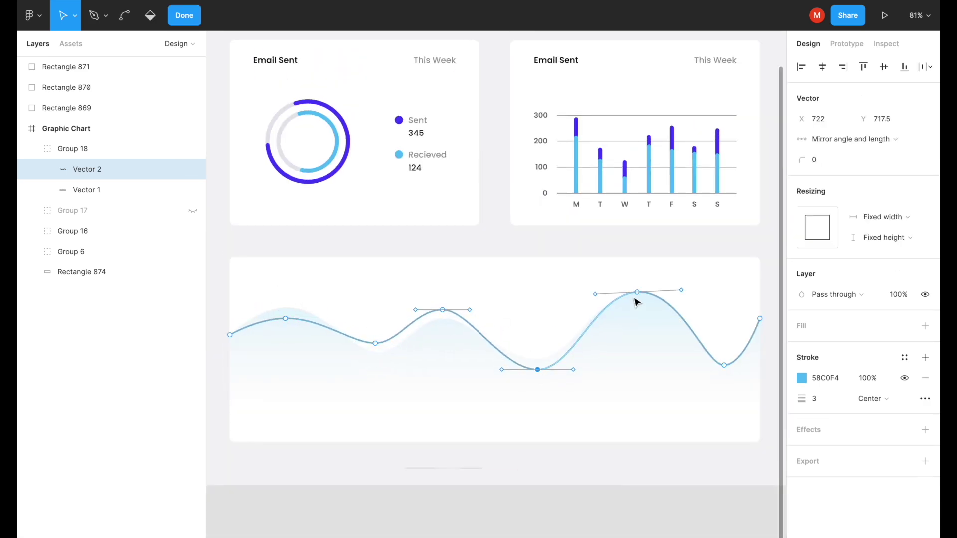
pyautogui.moveTo(637, 293); pyautogui.dragTo(635, 304)
pyautogui.moveTo(722, 364); pyautogui.dragTo(723, 353)
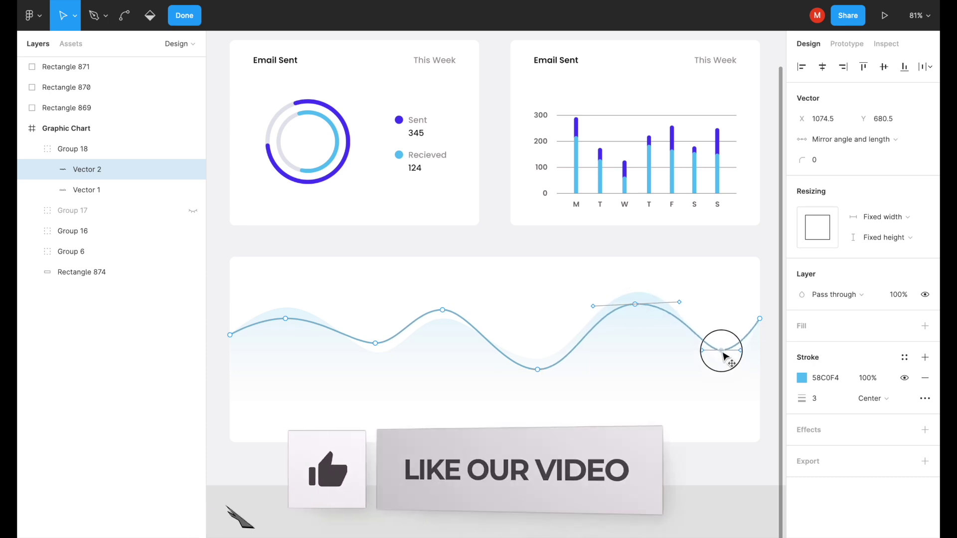
pyautogui.press('Escape')
pyautogui.press('Escape')
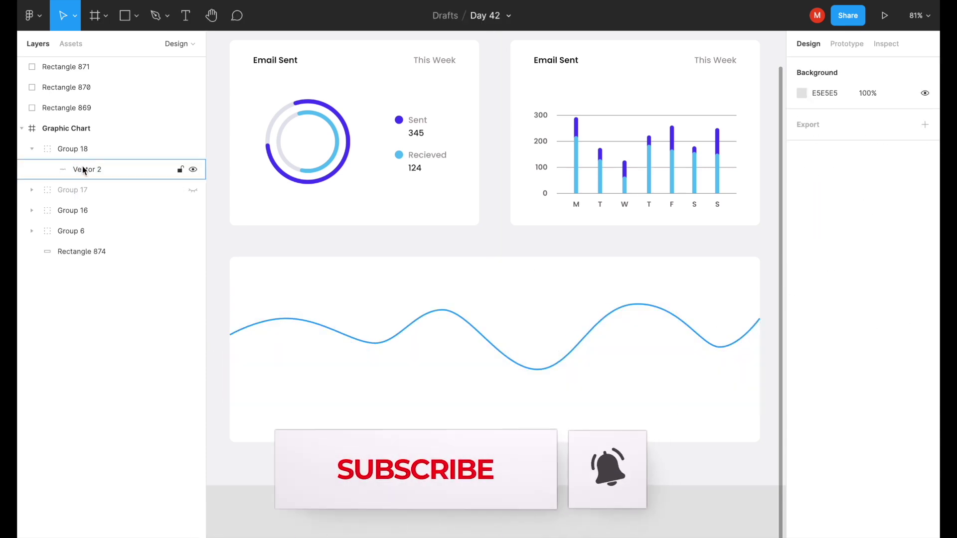
# Duplicate the reshaped wave, hide the copy Vector 3, and select Vector 2's right endpoint
pyautogui.click(82, 170)
pyautogui.hotkey('ctrl', 'd')
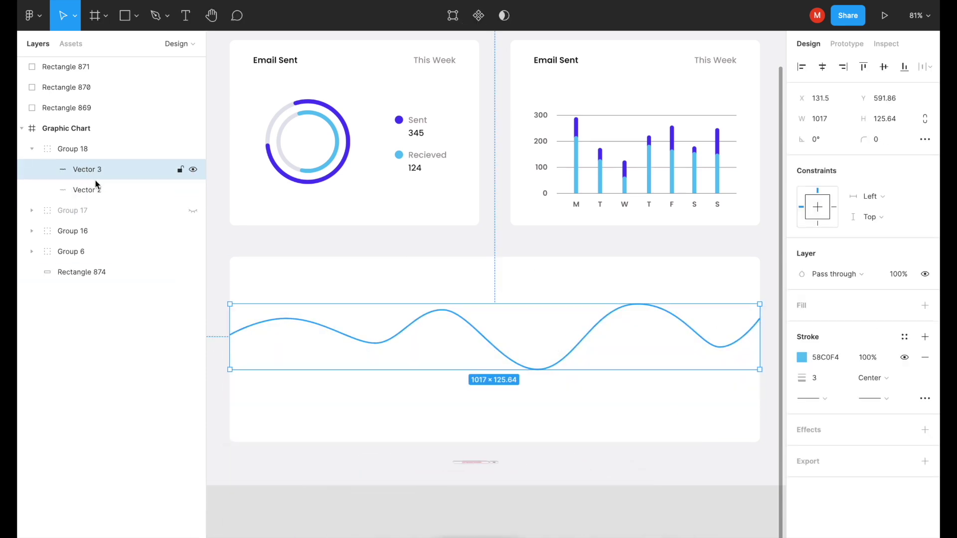
pyautogui.click(90, 182)
pyautogui.click(192, 169)
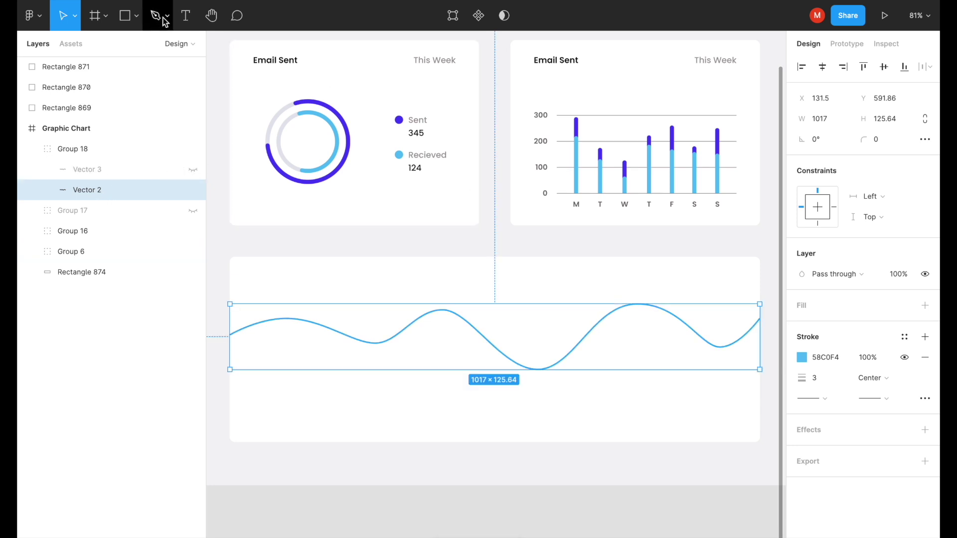
pyautogui.moveTo(87, 190)
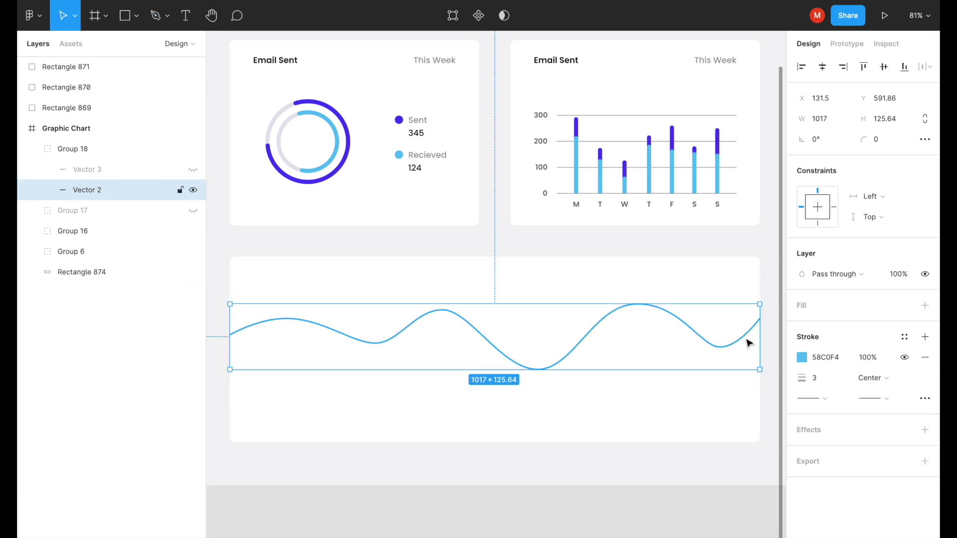
pyautogui.doubleClick(748, 342)
pyautogui.click(760, 319)
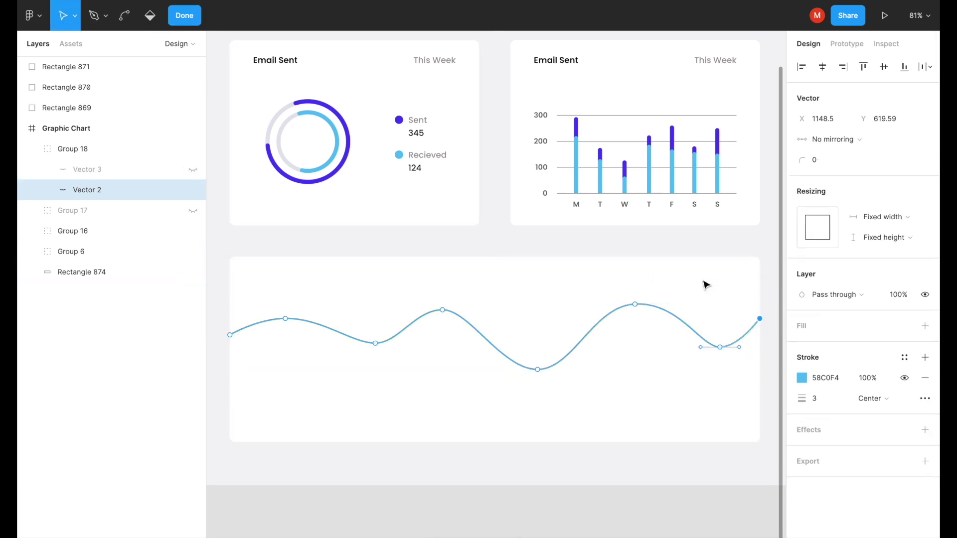
# Close Vector 2 down to the card's bottom corners and remove its outline
pyautogui.click(95, 16)
pyautogui.click(760, 442)
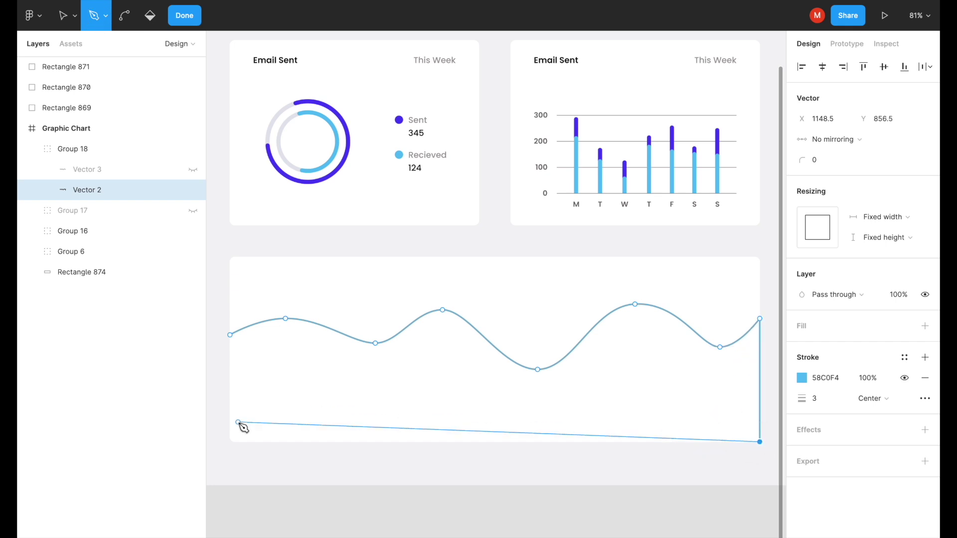
pyautogui.click(230, 442)
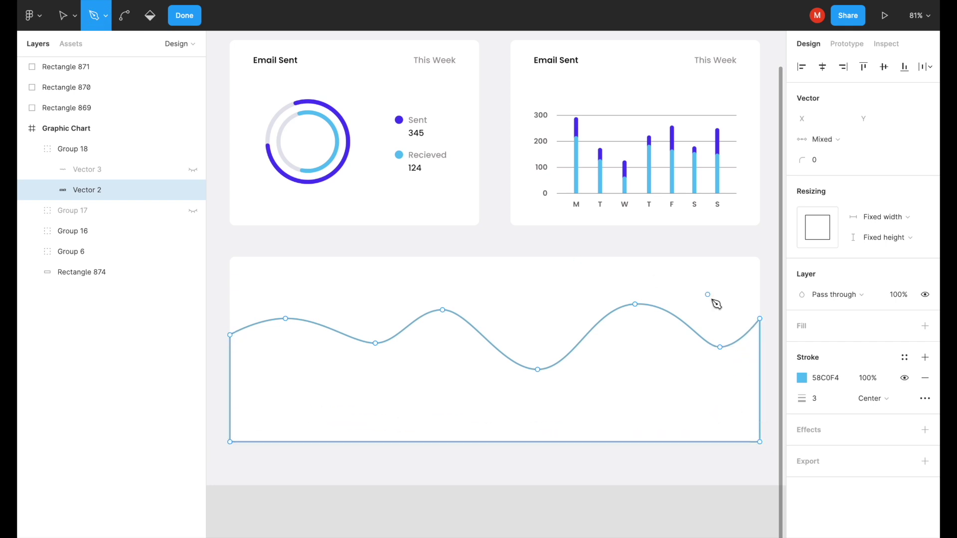
pyautogui.click(802, 378)
pyautogui.click(925, 378)
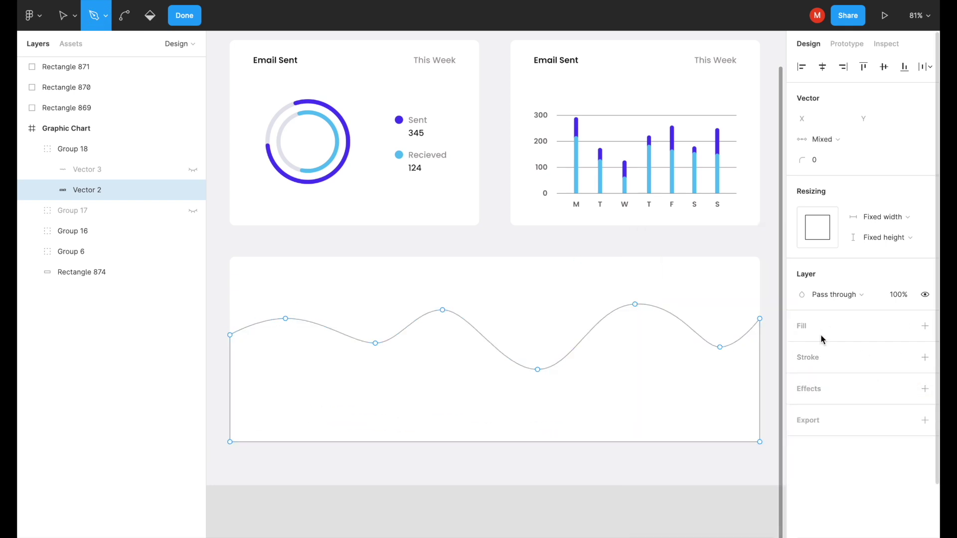
# Fill Vector 2 with a linear gradient whose top stop is purple 533CF5 at 20% opacity
pyautogui.click(925, 326)
pyautogui.click(802, 346)
pyautogui.click(664, 244)
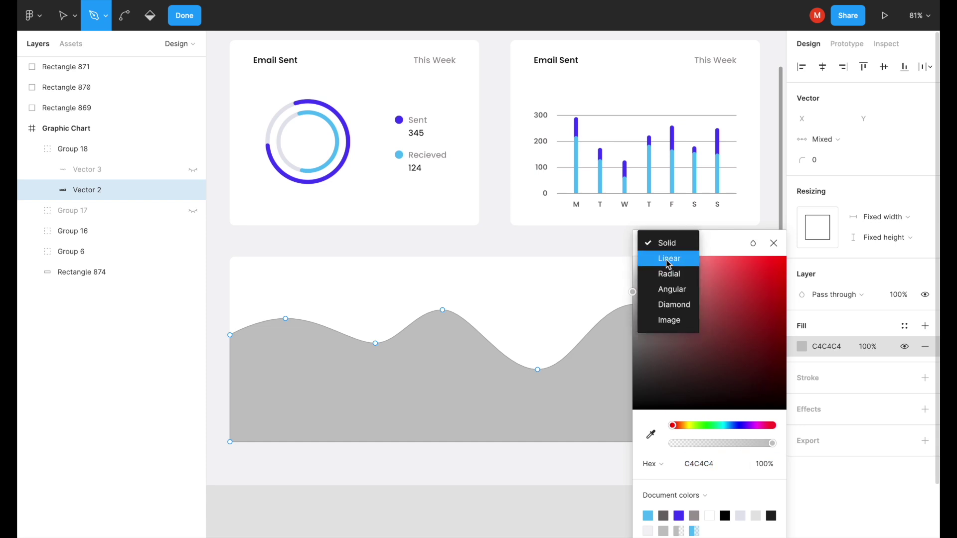
pyautogui.click(648, 226)
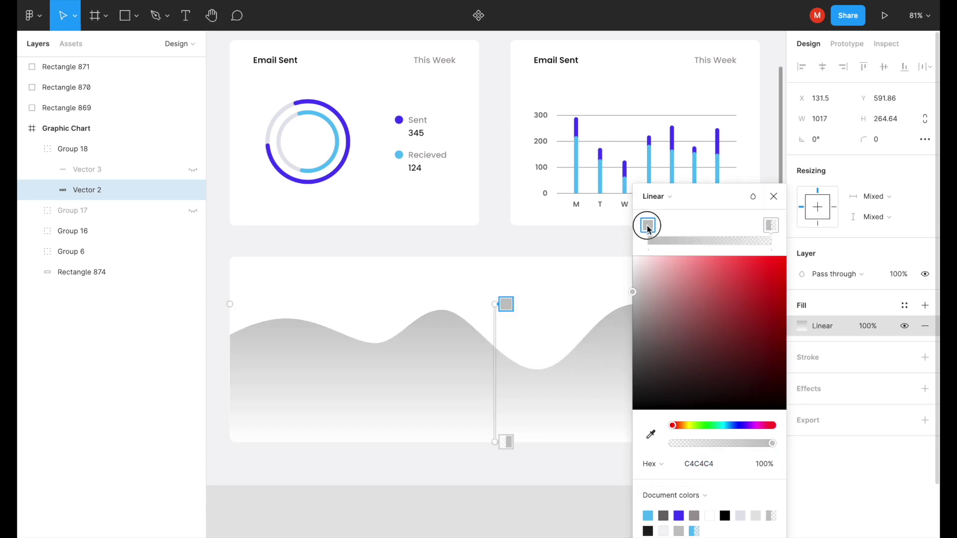
pyautogui.click(679, 517)
pyautogui.click(696, 444)
pyautogui.click(758, 464)
pyautogui.write('20')
pyautogui.press('Return')
pyautogui.click(774, 196)
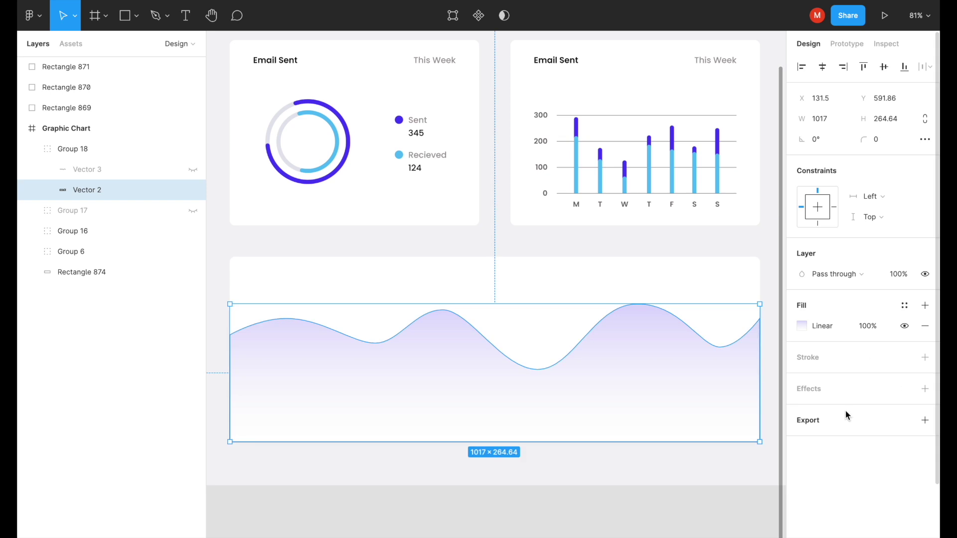
# Unhide Vector 3 and colour its wave line purple
pyautogui.click(101, 170)
pyautogui.click(193, 169)
pyautogui.click(802, 358)
pyautogui.click(683, 515)
pyautogui.click(774, 243)
pyautogui.click(222, 112)
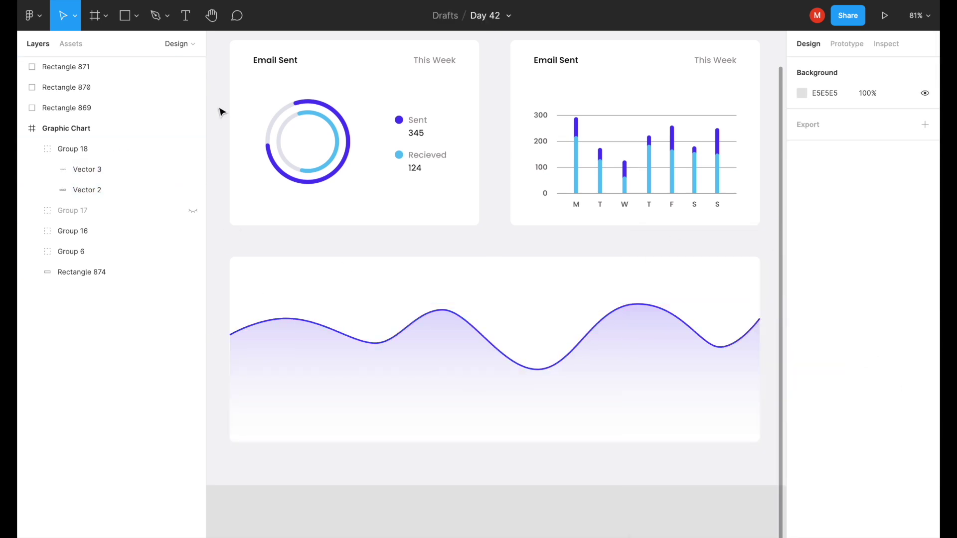
pyautogui.click(89, 190)
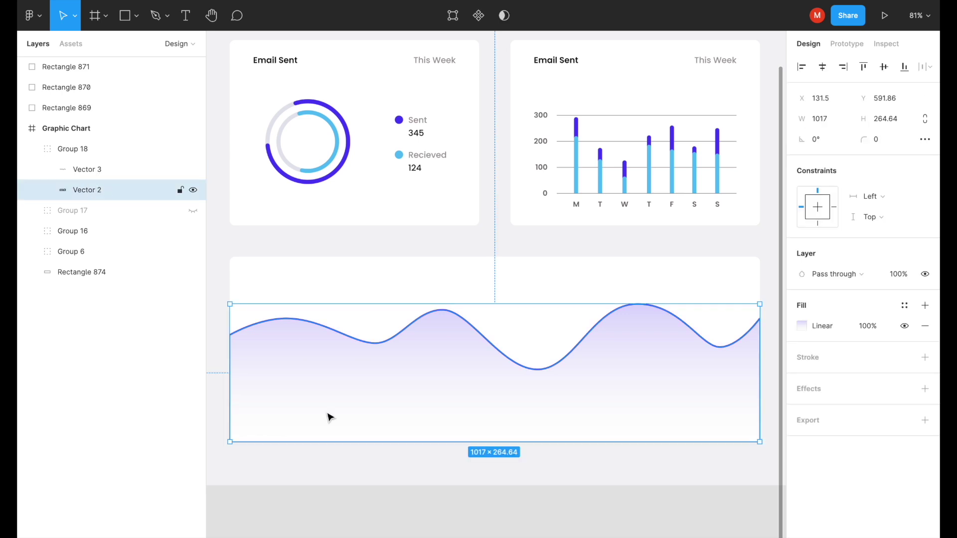
# Set the purple wave line Vector 3's stroke end caps to Round
pyautogui.scroll(5, 330, 418)
pyautogui.scroll(5, 327, 416)
pyautogui.scroll(3, 513, 387)
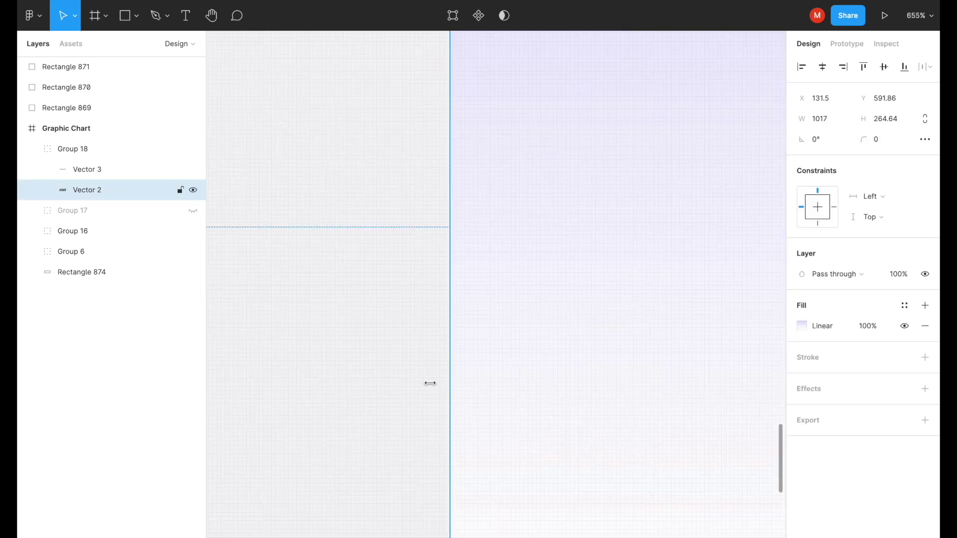
pyautogui.scroll(-10, 430, 383)
pyautogui.click(87, 169)
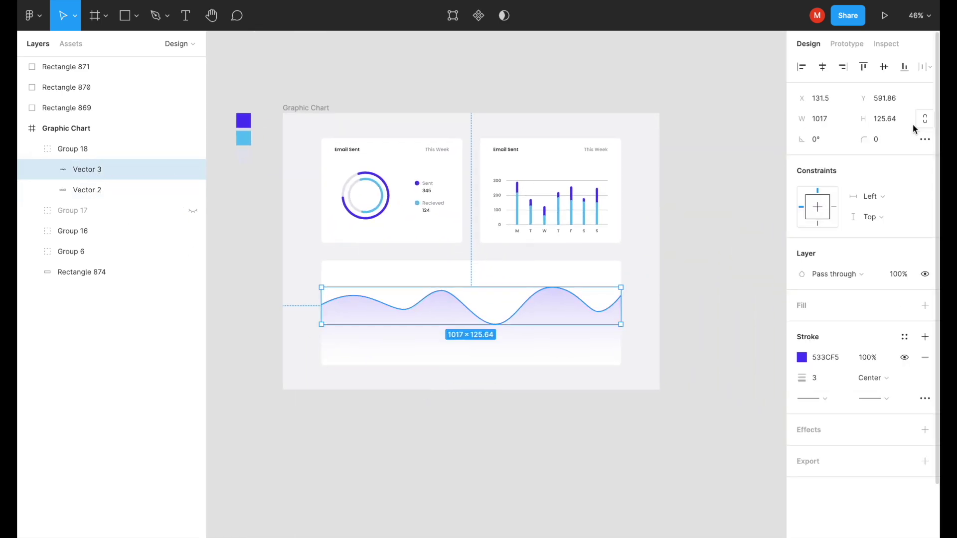
pyautogui.click(812, 398)
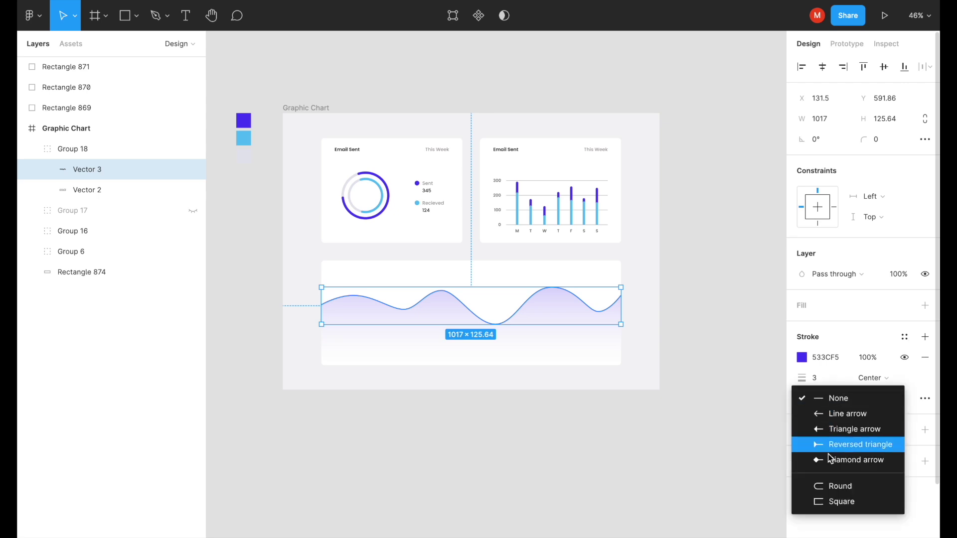
pyautogui.click(836, 488)
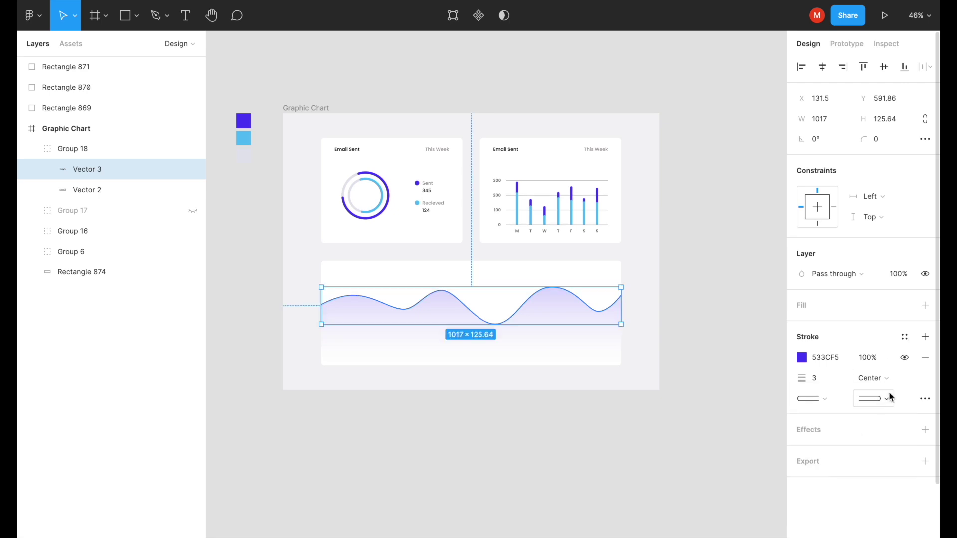
# Unhide Group 17 and give its light-blue wave line Round end caps
pyautogui.click(193, 211)
pyautogui.click(31, 210)
pyautogui.click(87, 232)
pyautogui.click(813, 398)
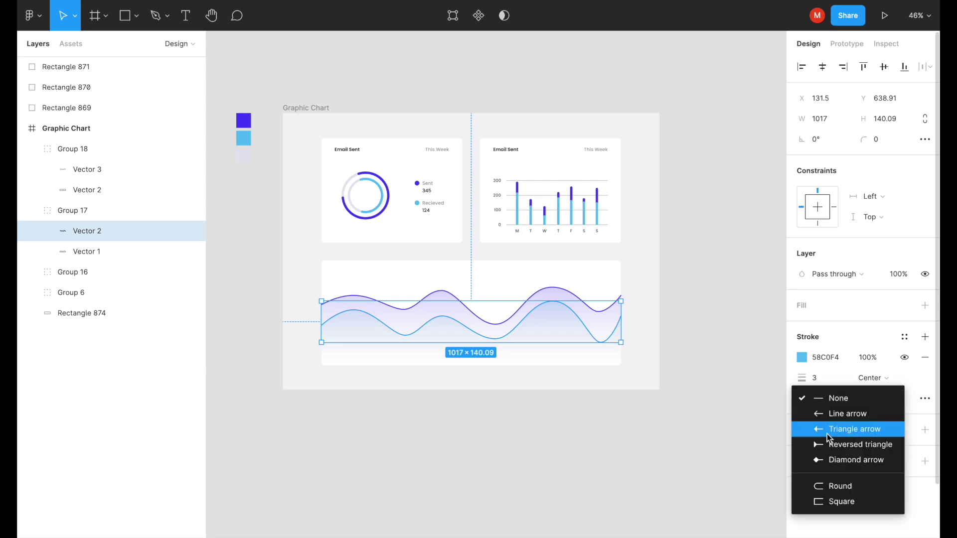
pyautogui.click(829, 482)
pyautogui.scroll(5, 651, 308)
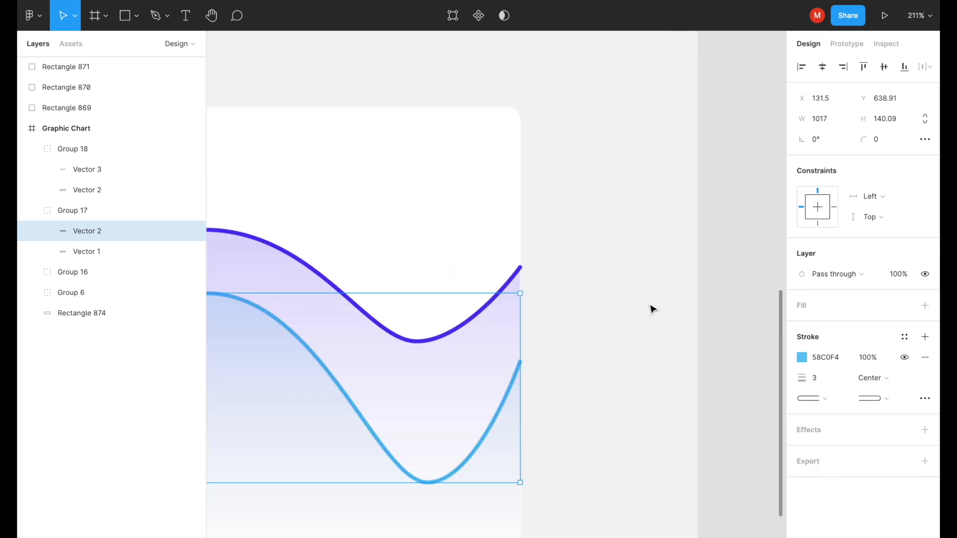
pyautogui.scroll(3, 519, 320)
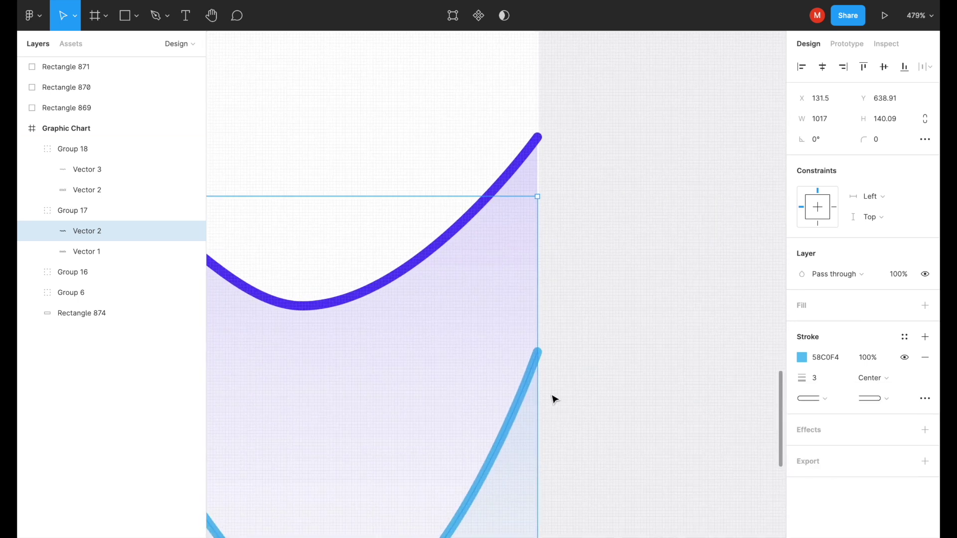
# Align the right end of the Group 17 wave line with the right edge of its Vector 1 fill
pyautogui.moveTo(537, 364); pyautogui.dragTo(534, 363)
pyautogui.click(112, 251)
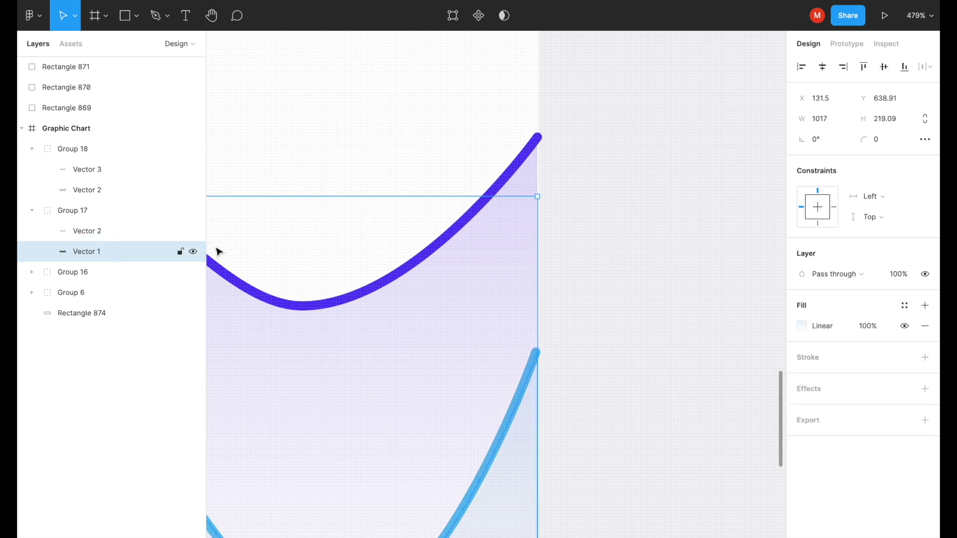
pyautogui.moveTo(539, 401)
pyautogui.mouseDown()
pyautogui.moveTo(551, 399)
pyautogui.moveTo(536, 400)
pyautogui.mouseUp()
pyautogui.scroll(5, 539, 403)
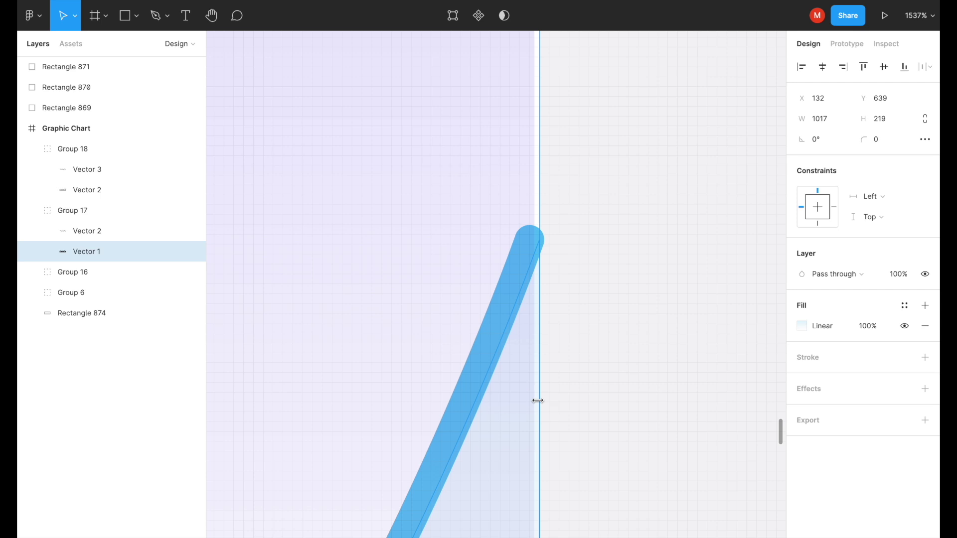
pyautogui.scroll(-3, 536, 399)
pyautogui.scroll(-1, 533, 394)
# Match the purple wave line's right end to its gradient fill's right edge
pyautogui.click(98, 175)
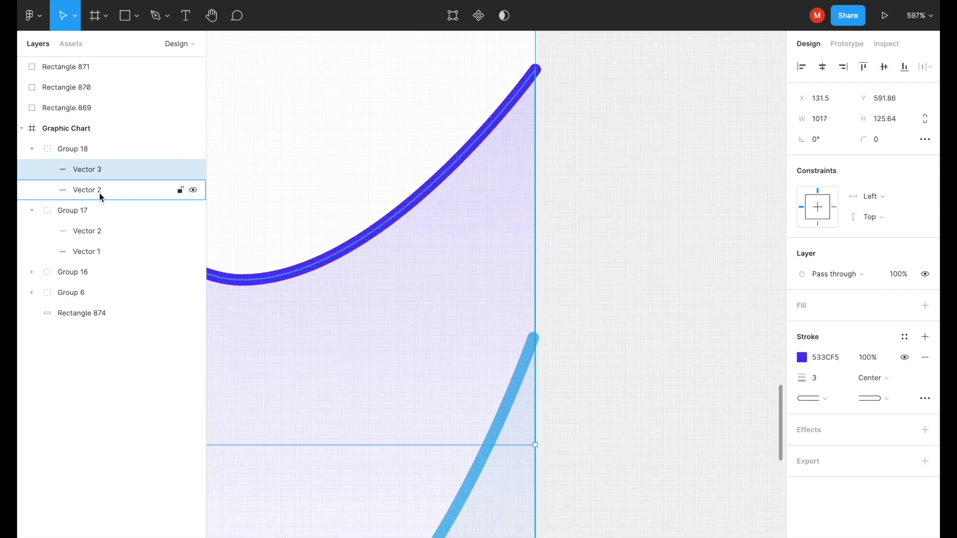
pyautogui.scroll(5, 547, 181)
pyautogui.moveTo(499, 305); pyautogui.dragTo(489, 306)
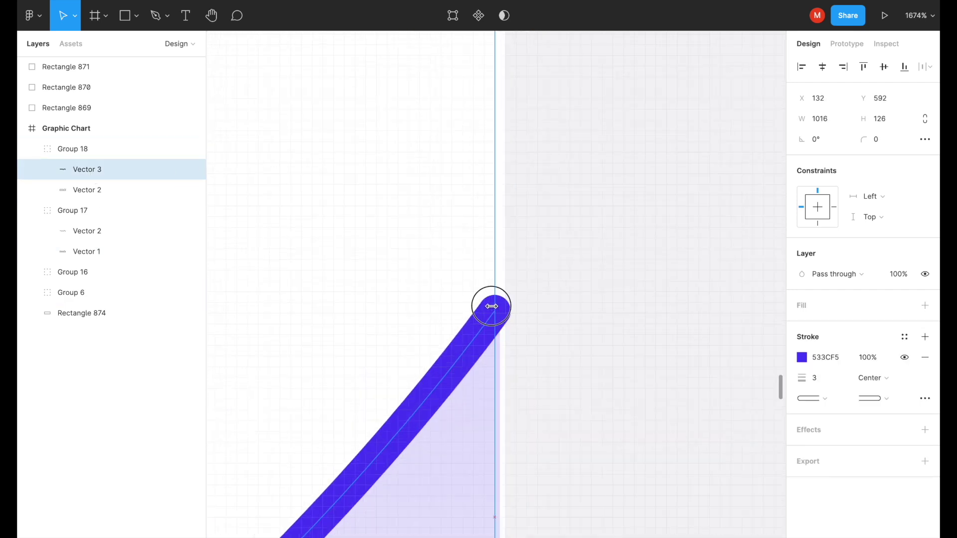
pyautogui.click(201, 197)
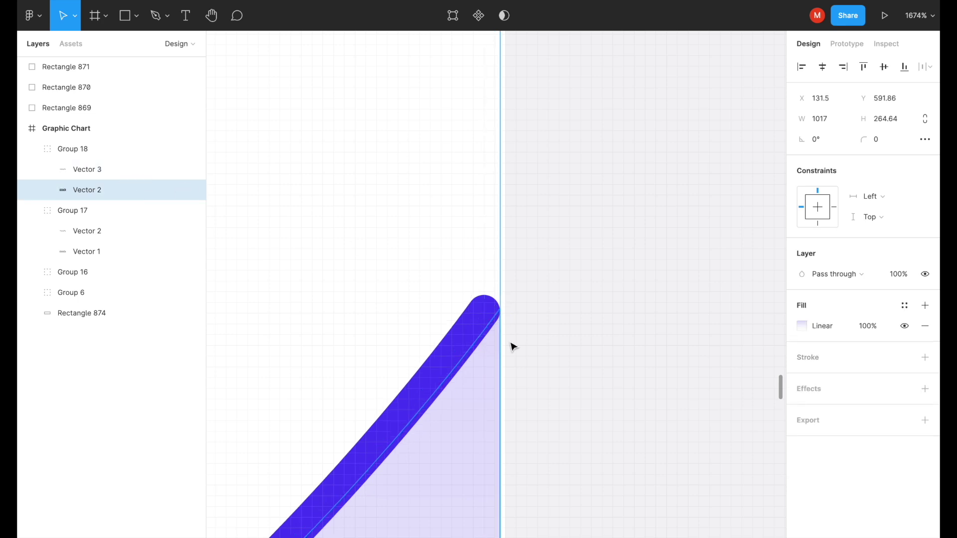
pyautogui.moveTo(502, 298); pyautogui.dragTo(504, 296)
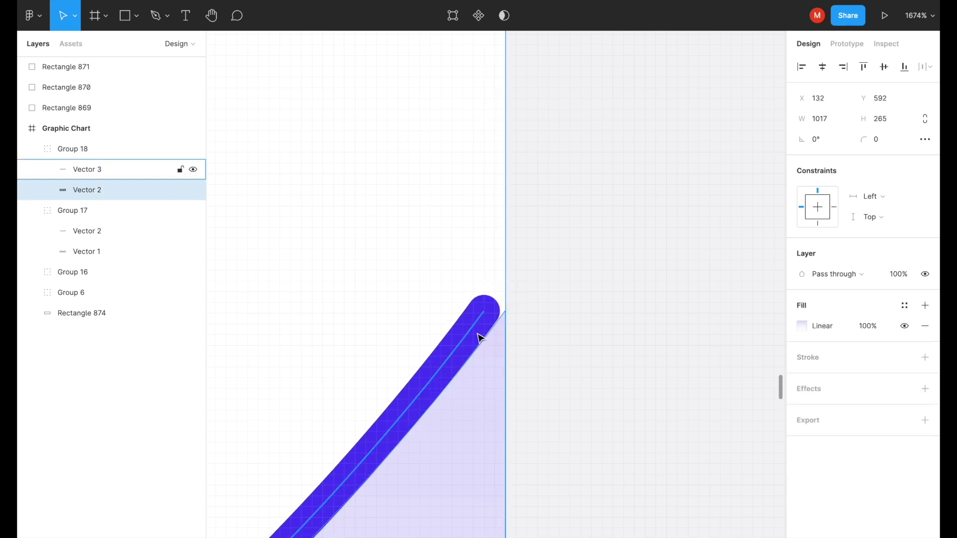
pyautogui.click(111, 162)
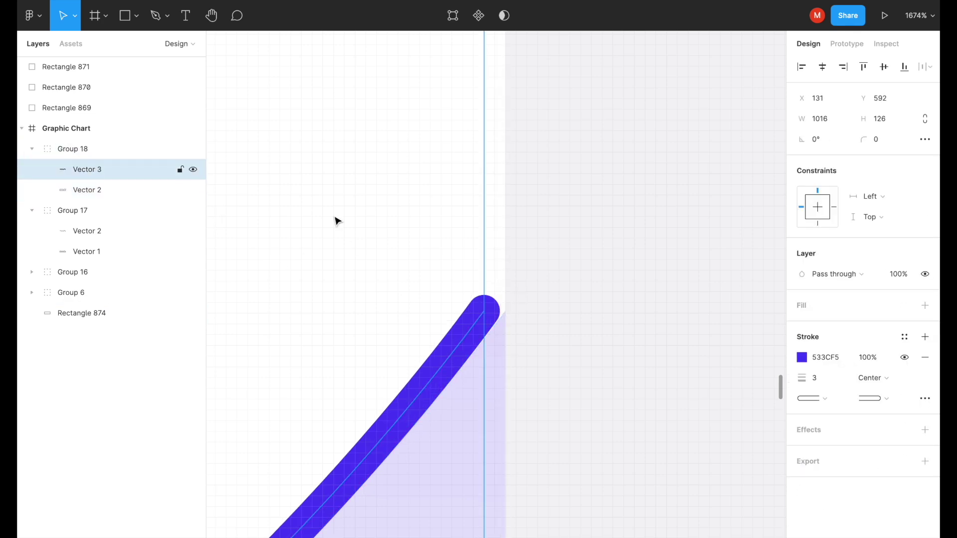
pyautogui.scroll(5, 487, 313)
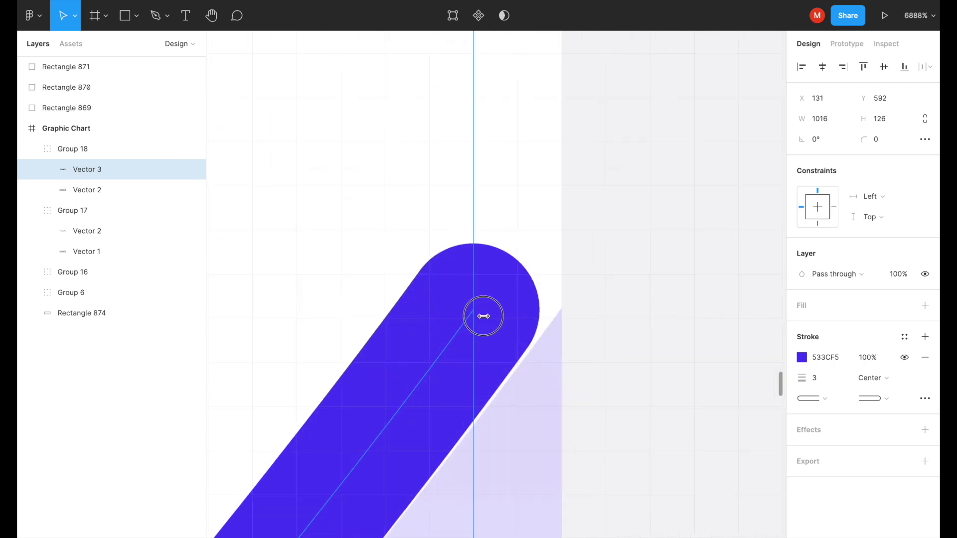
pyautogui.moveTo(496, 320); pyautogui.dragTo(530, 323)
# Set the purple wave line's stroke weight to 2 px
pyautogui.click(826, 385)
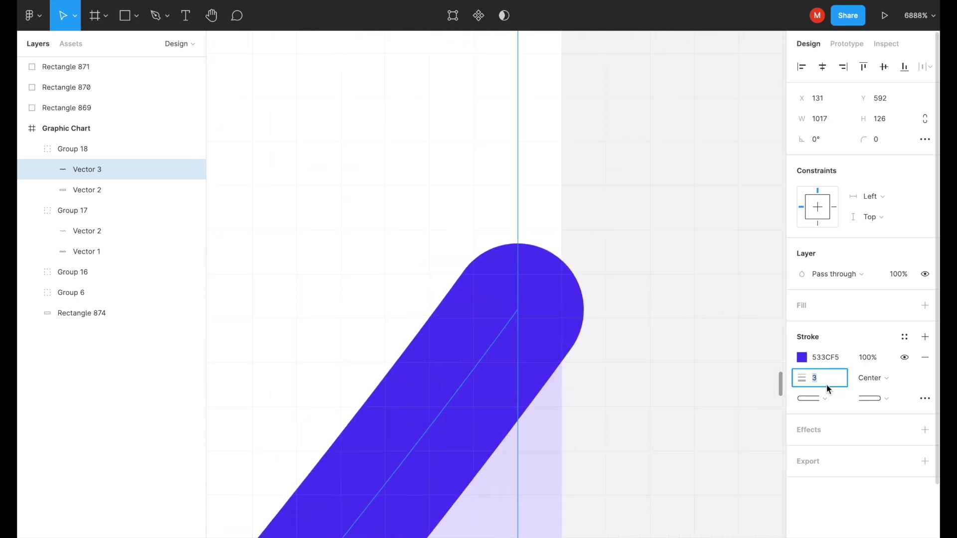
pyautogui.write('2')
pyautogui.press('Return')
pyautogui.scroll(-5, 675, 361)
pyautogui.scroll(-5, 675, 361)
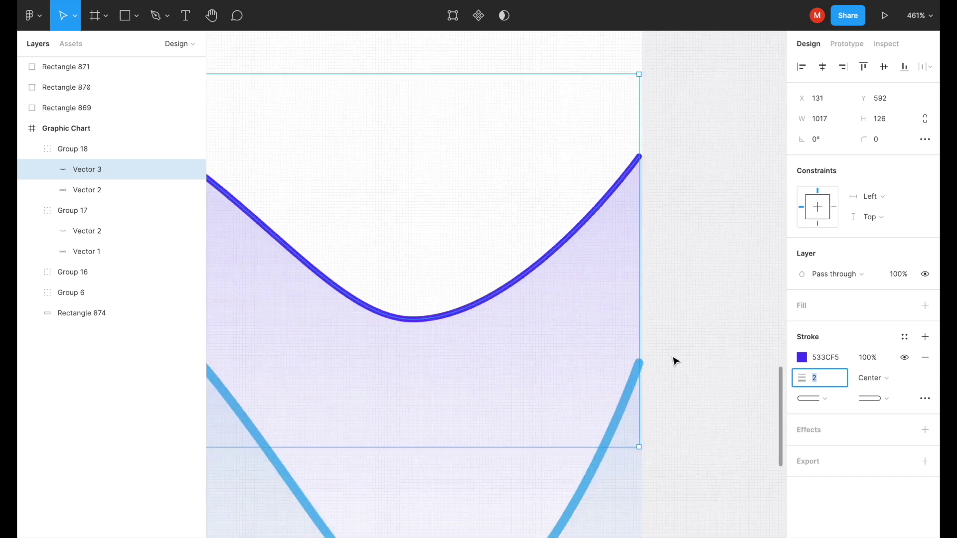
# Set the light blue wave line's stroke to 2 px and review the dashboard
pyautogui.click(573, 473)
pyautogui.click(85, 232)
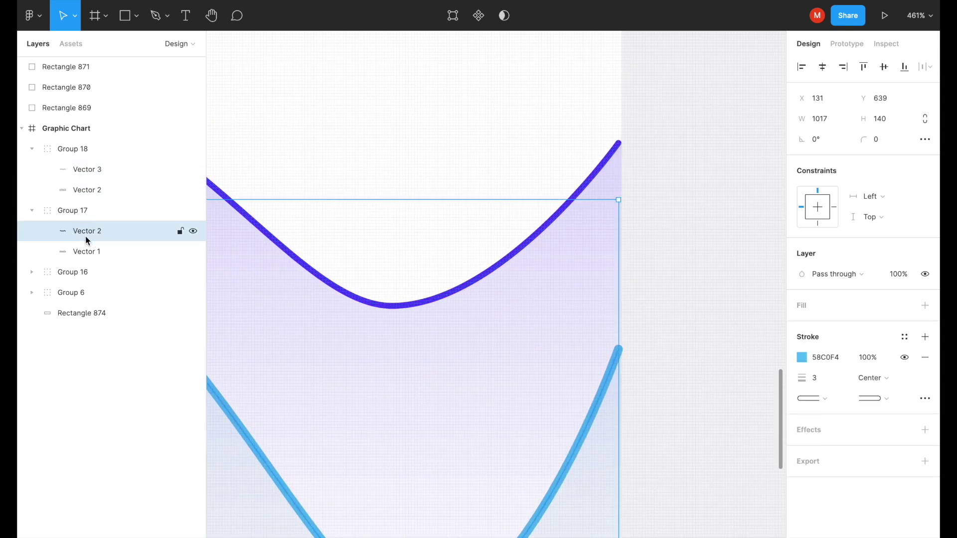
pyautogui.click(818, 378)
pyautogui.scroll(5, 668, 370)
pyautogui.scroll(1, 443, 308)
pyautogui.scroll(-8, 442, 308)
pyautogui.scroll(-5, 442, 308)
pyautogui.scroll(-3, 442, 309)
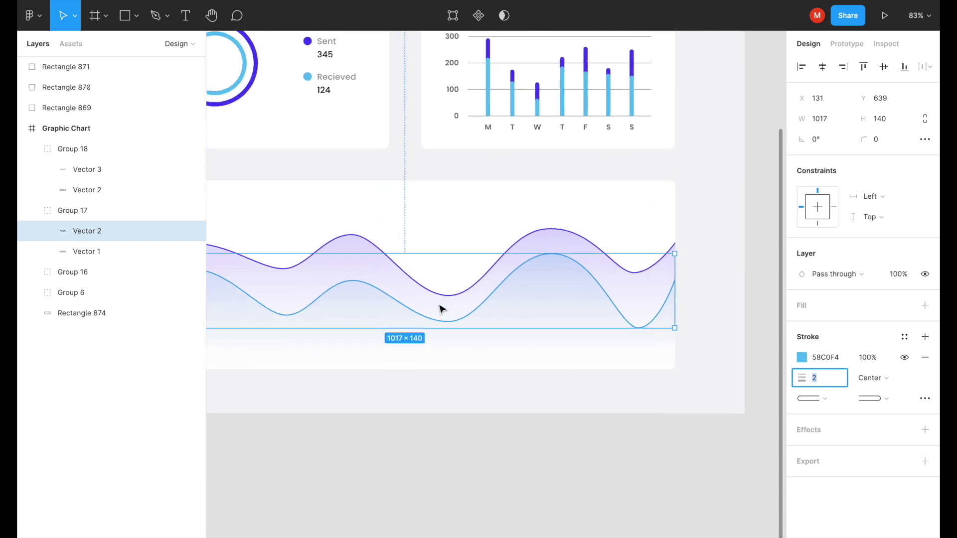
pyautogui.click(716, 267)
pyautogui.scroll(-2, 432, 305)
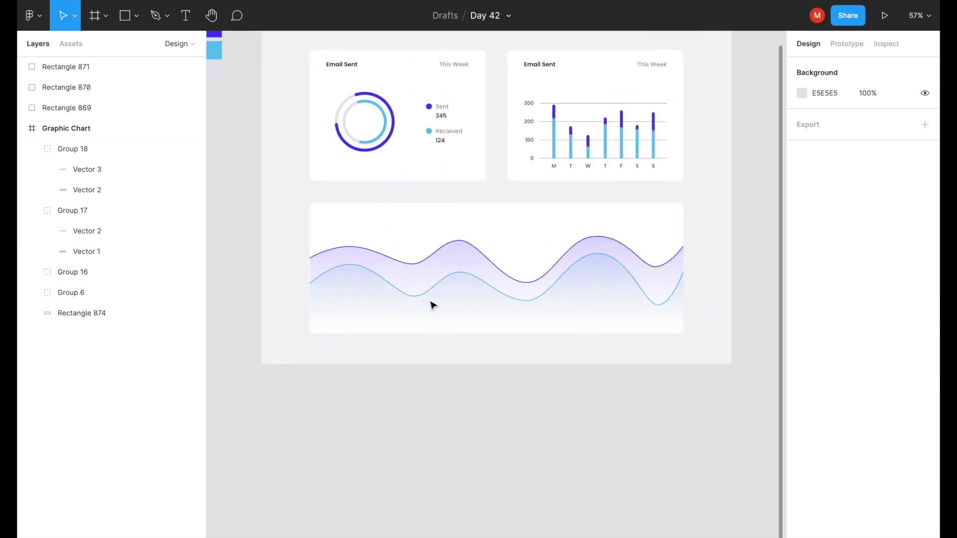
# Extend the light blue wave's gradient fill slightly further left
pyautogui.scroll(10, 299, 305)
pyautogui.scroll(2, 390, 171)
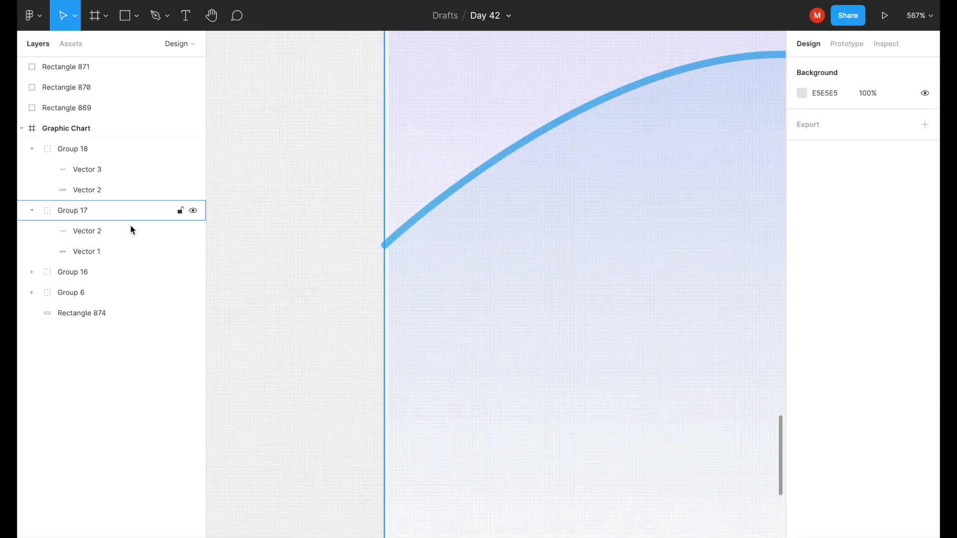
pyautogui.click(112, 232)
pyautogui.click(80, 245)
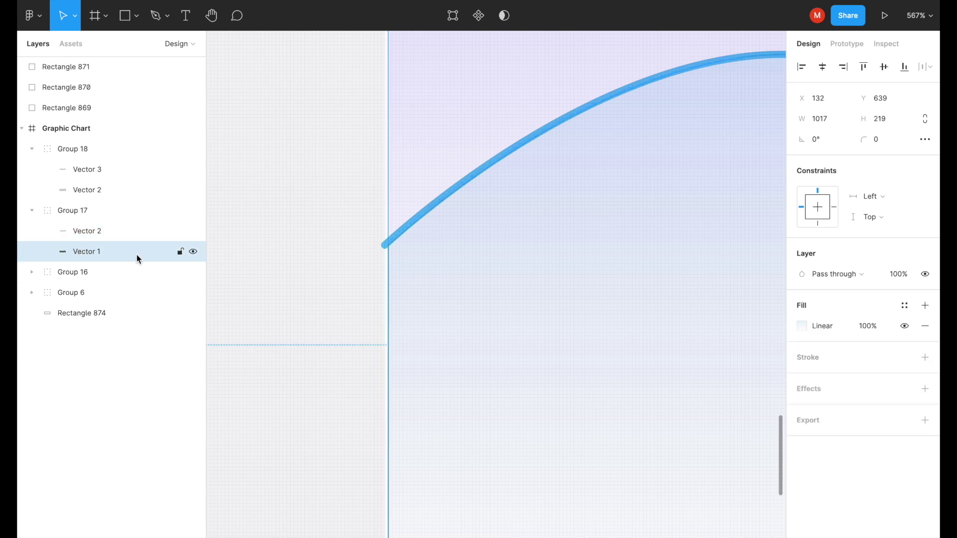
pyautogui.scroll(5, 404, 324)
pyautogui.moveTo(354, 323); pyautogui.dragTo(344, 323)
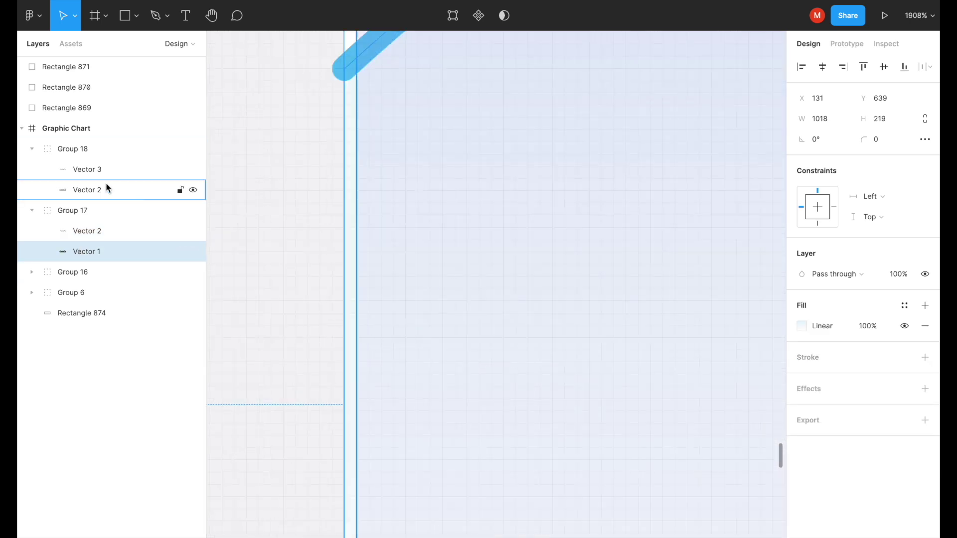
# Align the light blue and purple lines' left ends with their fills at X 132
pyautogui.click(88, 192)
pyautogui.scroll(5, 352, 264)
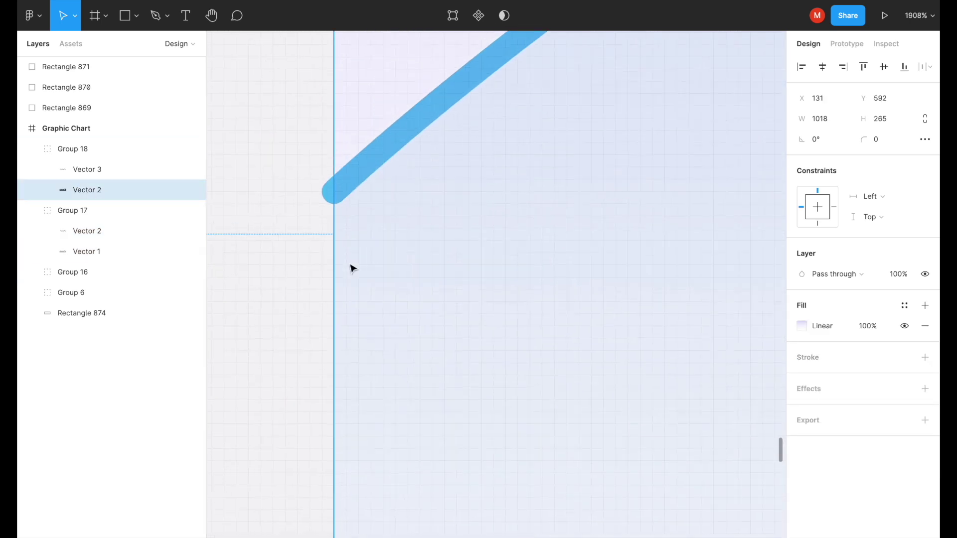
pyautogui.click(175, 240)
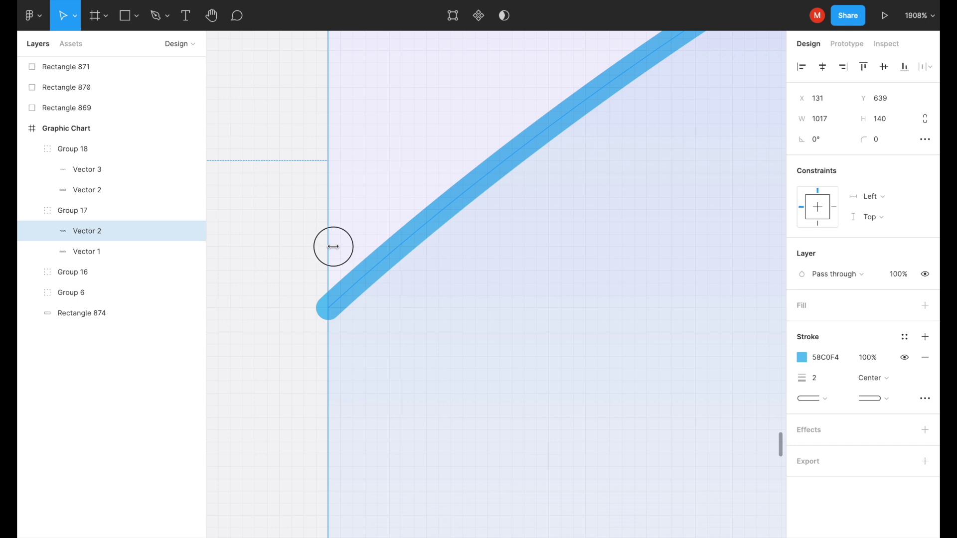
pyautogui.moveTo(331, 247); pyautogui.dragTo(342, 249)
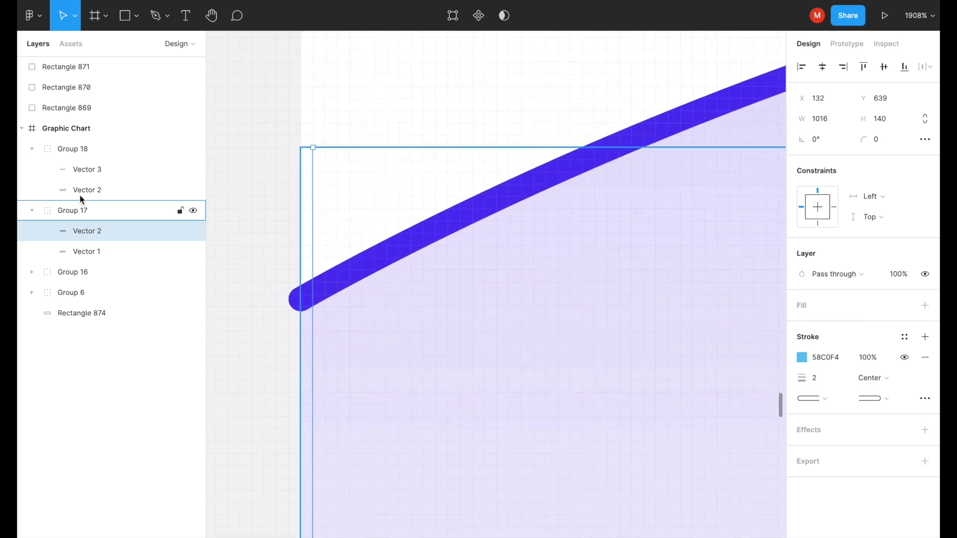
pyautogui.click(79, 172)
pyautogui.moveTo(301, 243); pyautogui.dragTo(313, 238)
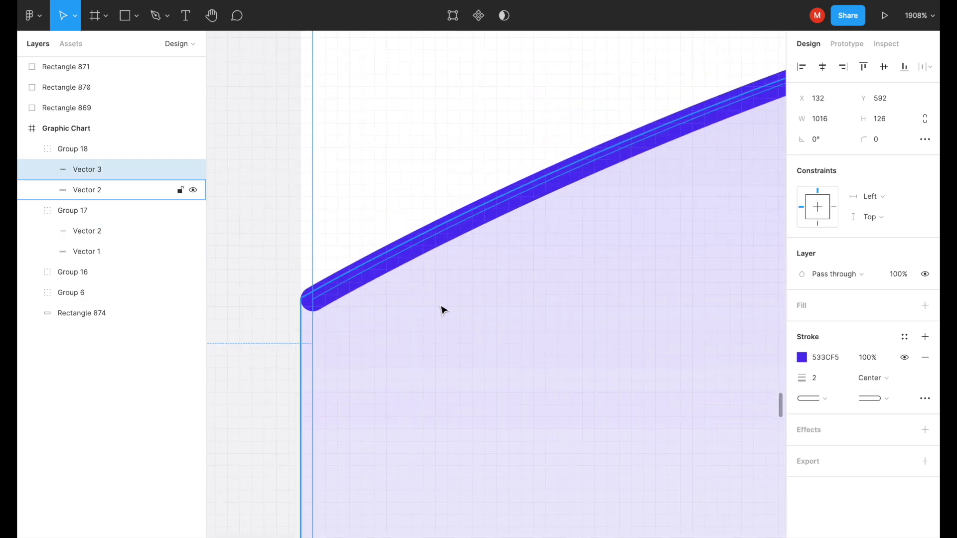
pyautogui.scroll(-5, 442, 310)
pyautogui.scroll(-3, 441, 310)
pyautogui.scroll(-4, 441, 310)
pyautogui.scroll(-2, 441, 310)
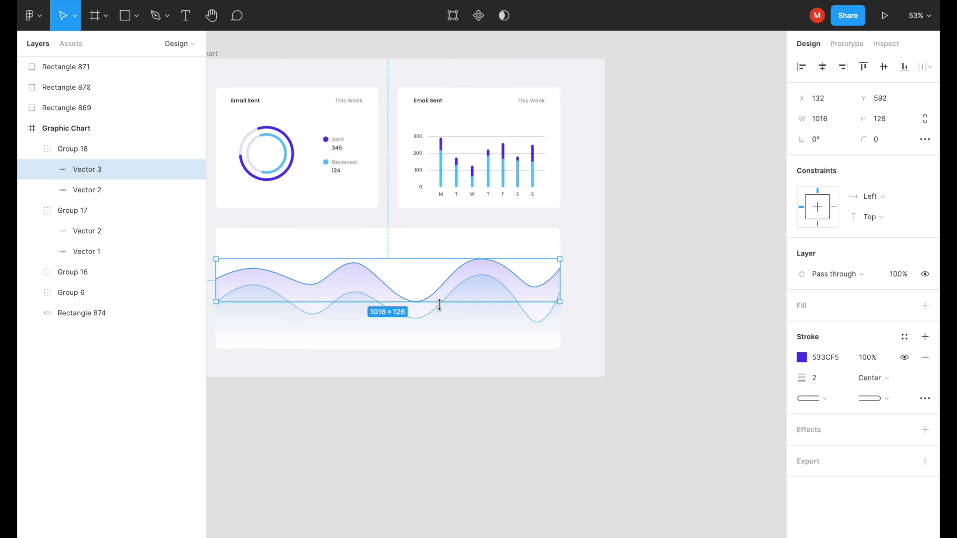
pyautogui.click(690, 276)
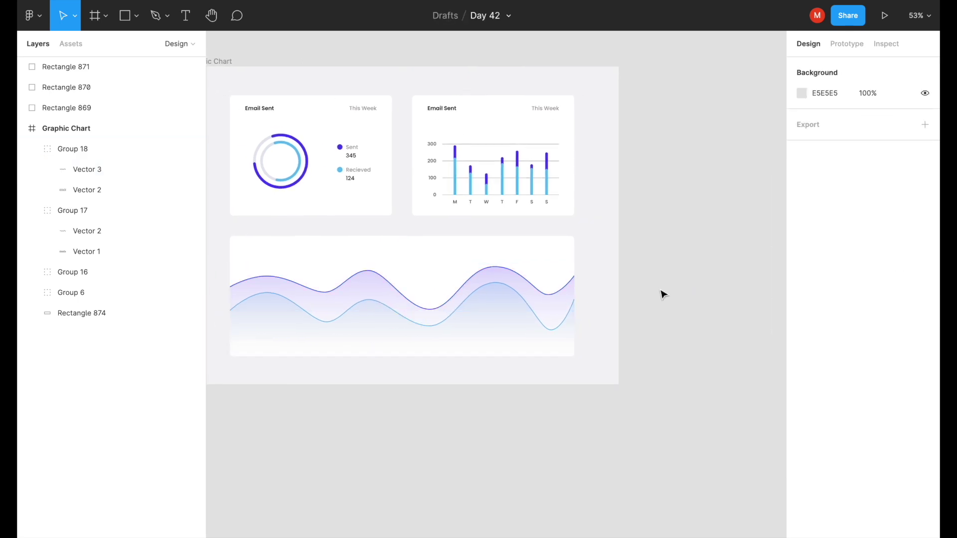
# Set the purple fill's top 533CF5 gradient stop to 15% opacity and raise it higher
pyautogui.doubleClick(508, 280)
pyautogui.click(802, 326)
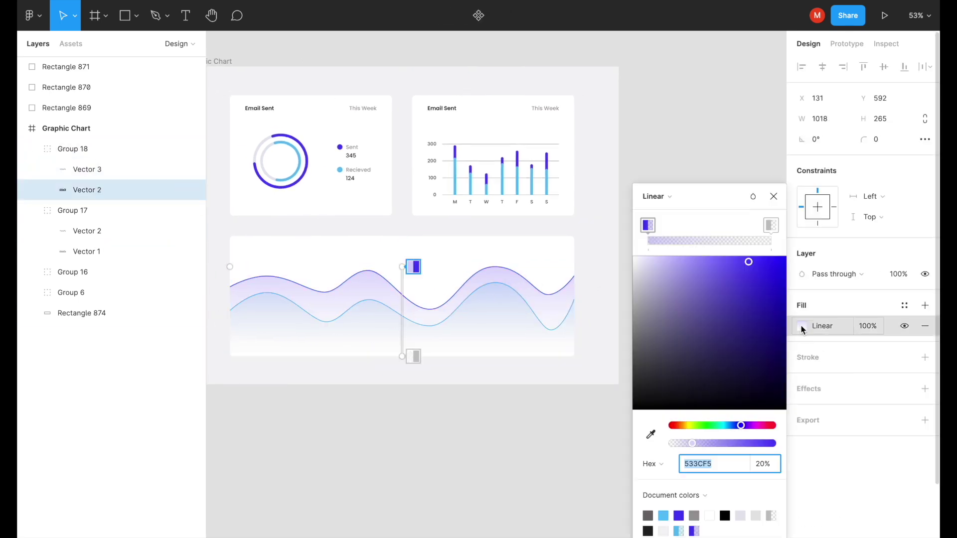
pyautogui.write('15')
pyautogui.press('Return')
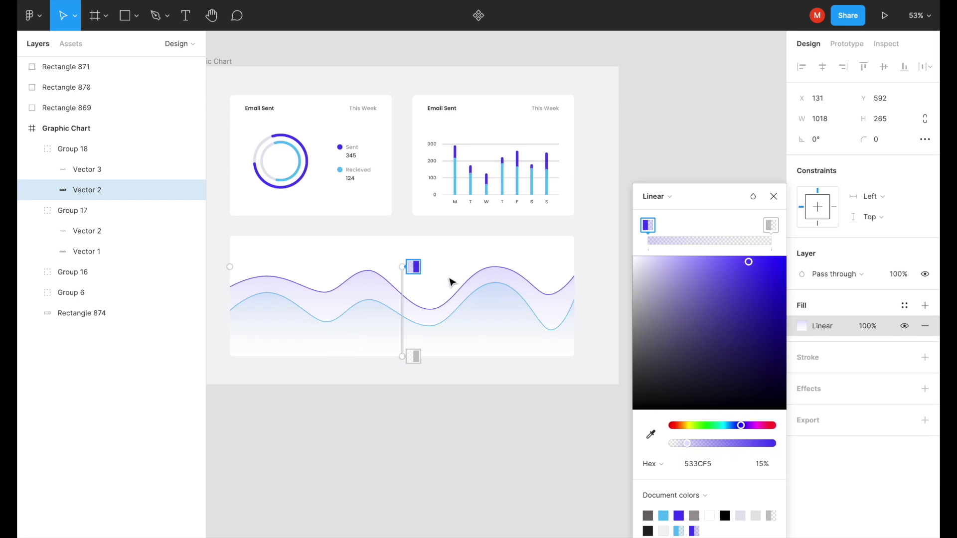
pyautogui.moveTo(406, 262); pyautogui.dragTo(405, 245)
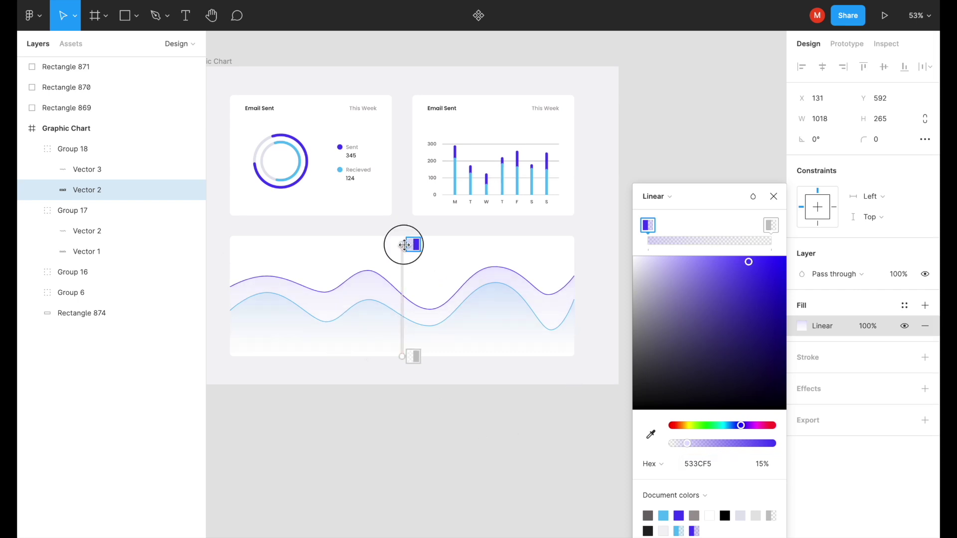
pyautogui.click(774, 196)
pyautogui.click(643, 331)
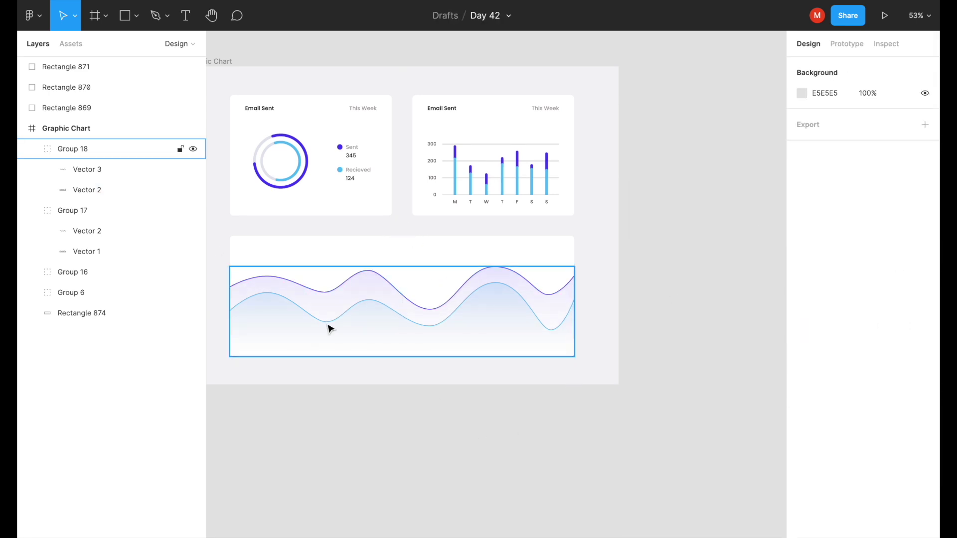
pyautogui.scroll(3, 395, 330)
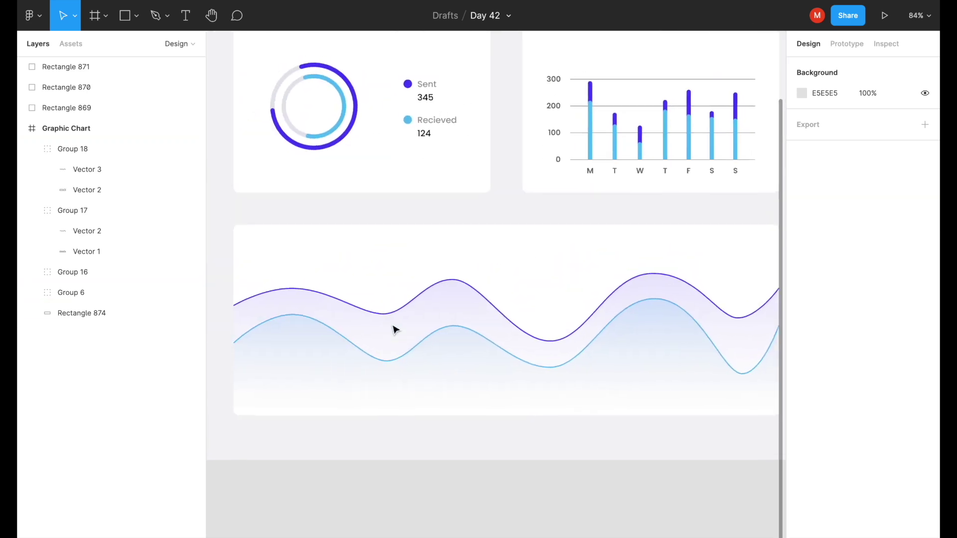
# Make Rectangle 874 taller (1018×386) and set its opacity to 40%
pyautogui.click(404, 300)
pyautogui.moveTo(418, 234); pyautogui.dragTo(418, 219)
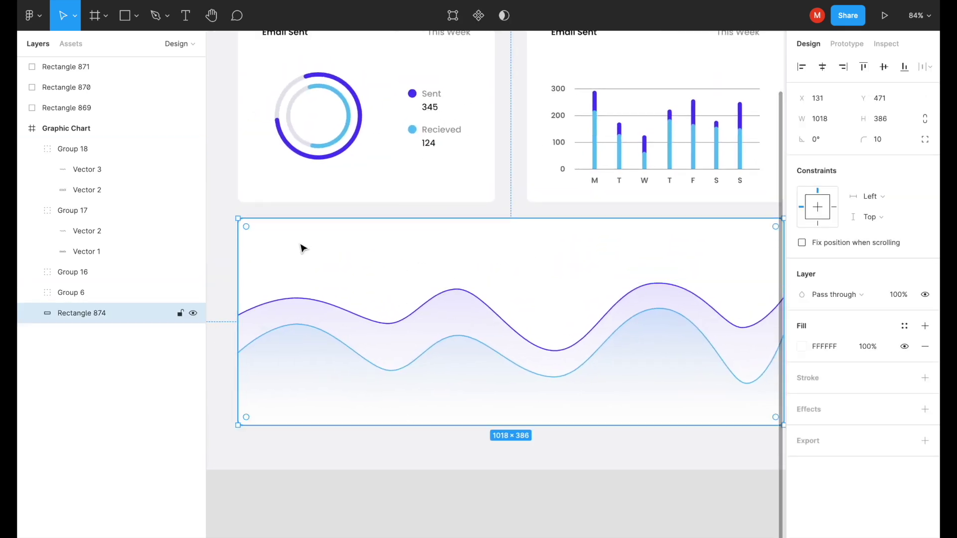
pyautogui.press('4')
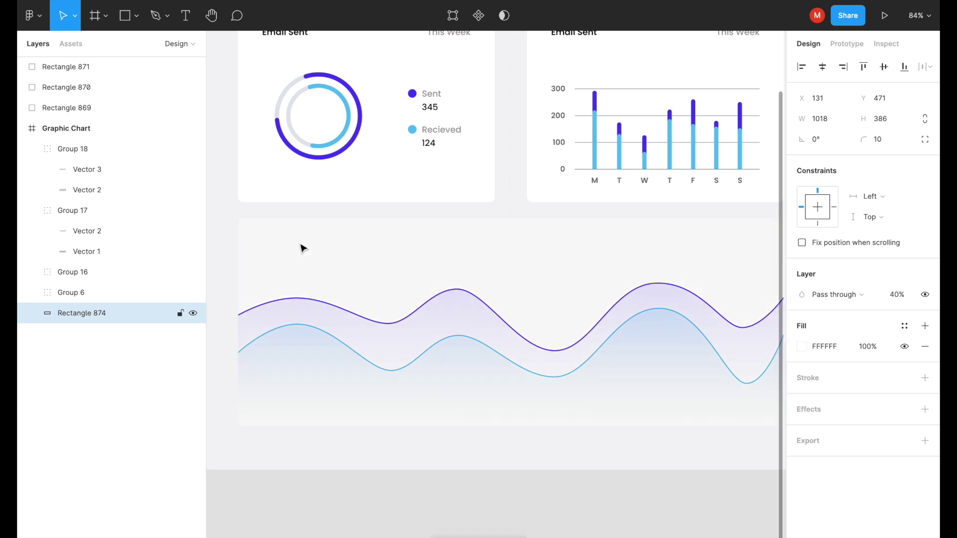
# Add a text label for $98.7 in the card's top-left corner
pyautogui.click(231, 204)
pyautogui.press('t')
pyautogui.click(273, 241)
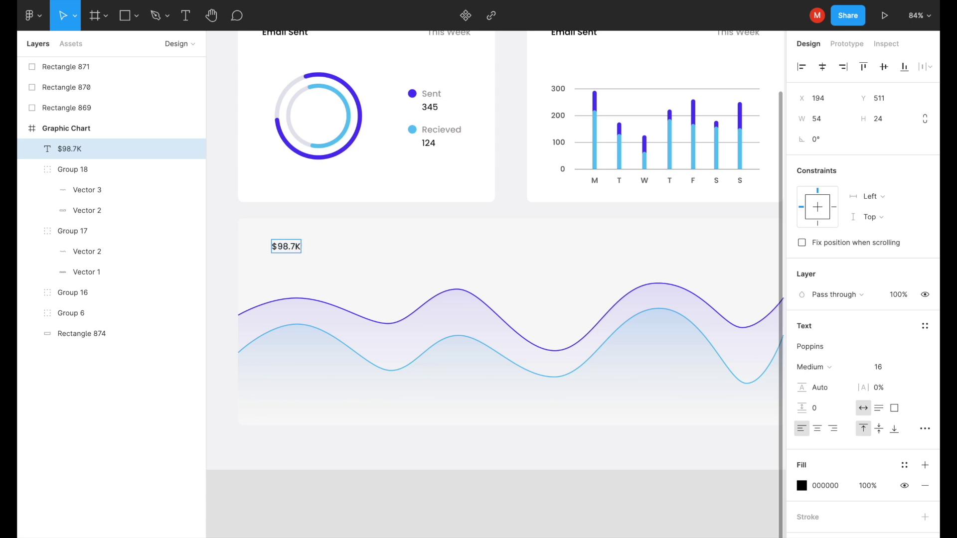
# Make the $98,7K figure Bold at size 35 and nudge it up-left in the wave-chart card
pyautogui.hotkey('ctrl', 'a')
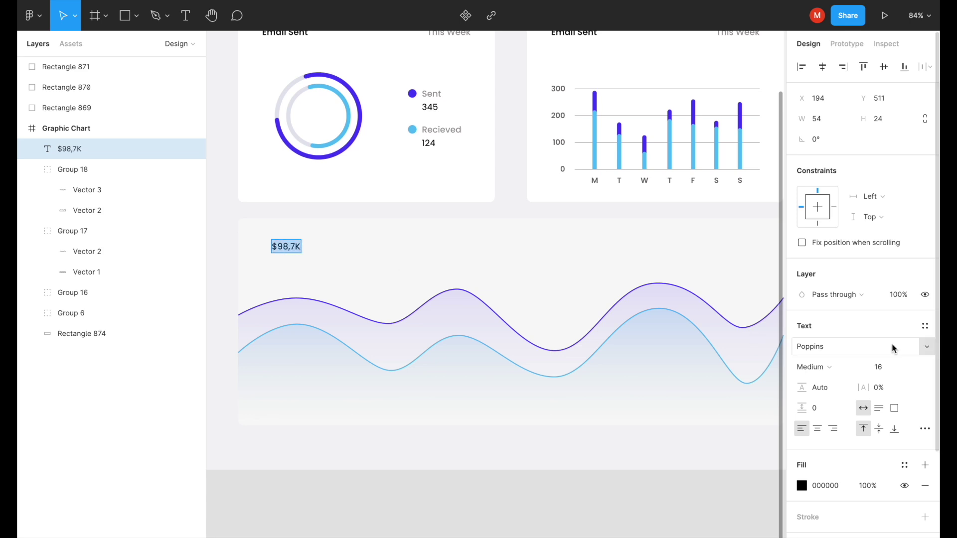
pyautogui.press('Return')
pyautogui.write('35')
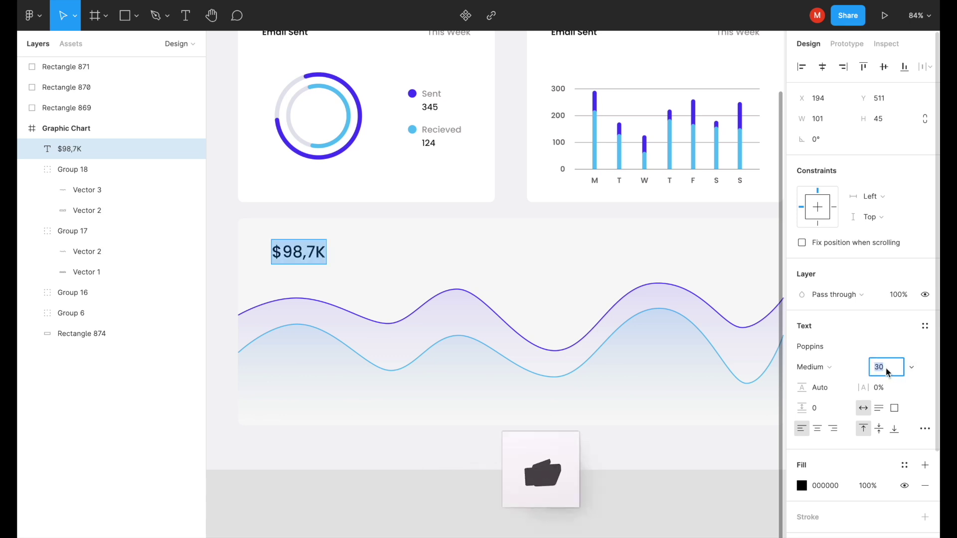
pyautogui.press('Return')
pyautogui.click(823, 368)
pyautogui.click(827, 427)
pyautogui.moveTo(299, 263); pyautogui.dragTo(290, 252)
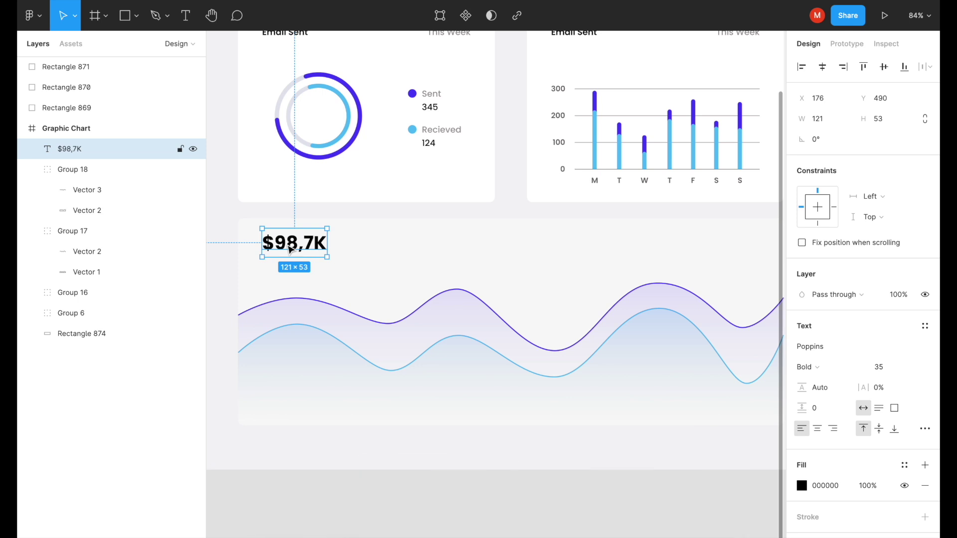
pyautogui.scroll(3, 331, 274)
pyautogui.click(541, 291)
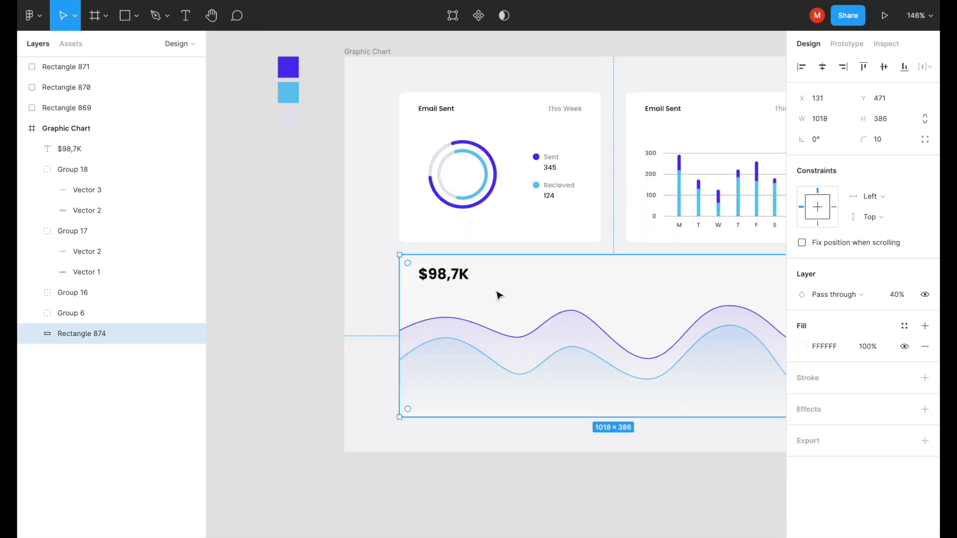
# Add an 'Overal Revenue' text box below the $98,7K figure
pyautogui.scroll(2, 498, 296)
pyautogui.press('t')
pyautogui.click(469, 286)
pyautogui.write('Oc')
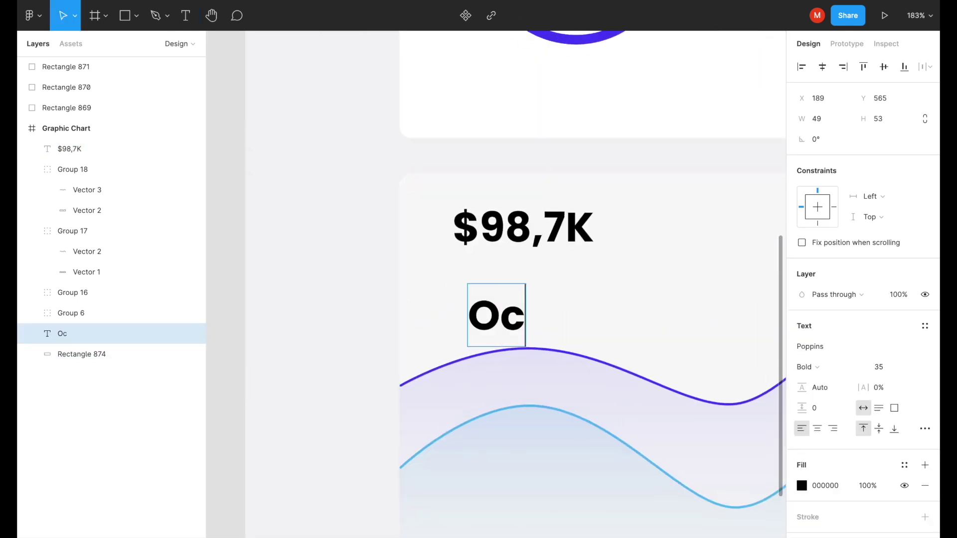
pyautogui.press('BackSpace')
pyautogui.write('veral Rw')
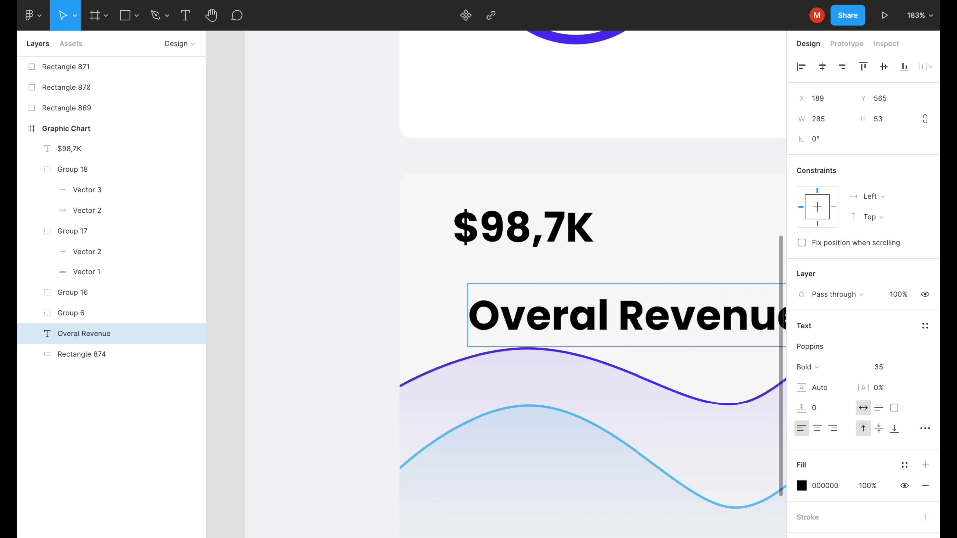
# Set the caption to font size 16 with Medium weight
pyautogui.hotkey('ctrl', 'a')
pyautogui.write('6')
pyautogui.press('Return')
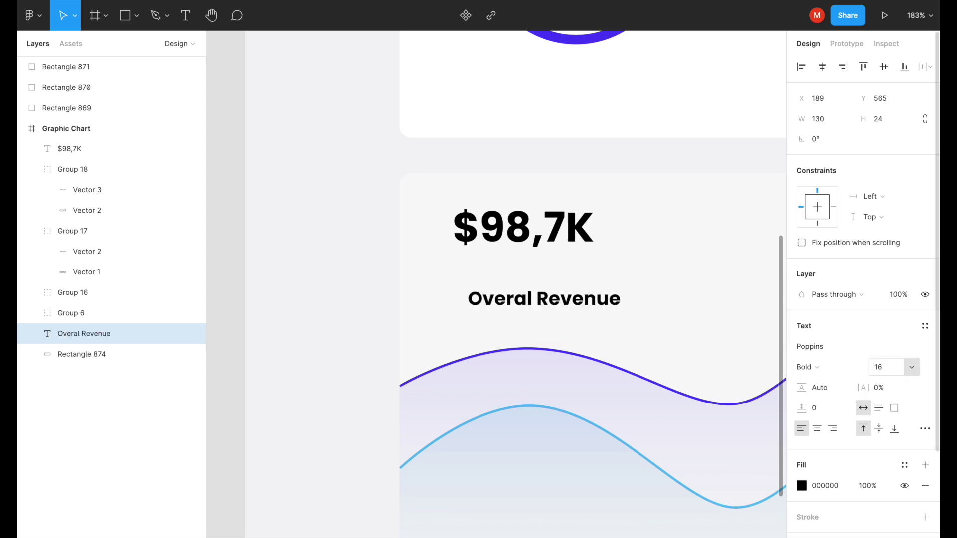
pyautogui.click(817, 367)
pyautogui.click(842, 304)
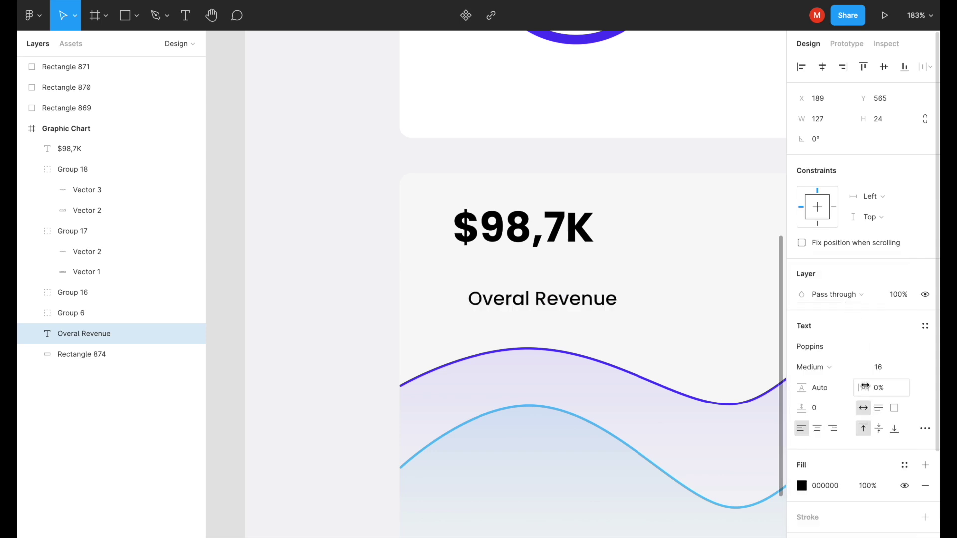
# Colour the caption with the grey 9D9797 sampled from the Recieved text
pyautogui.scroll(5, 748, 341)
pyautogui.scroll(5, 747, 342)
pyautogui.keyDown('ctrl'); pyautogui.scroll(-3, 747, 341); pyautogui.keyUp('ctrl')
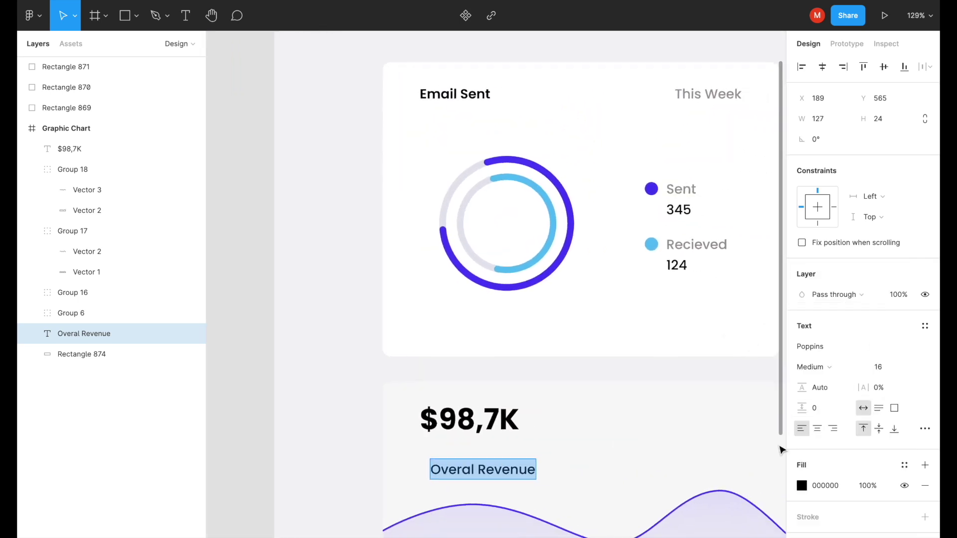
pyautogui.hscroll(3, 725, 366)
pyautogui.click(801, 485)
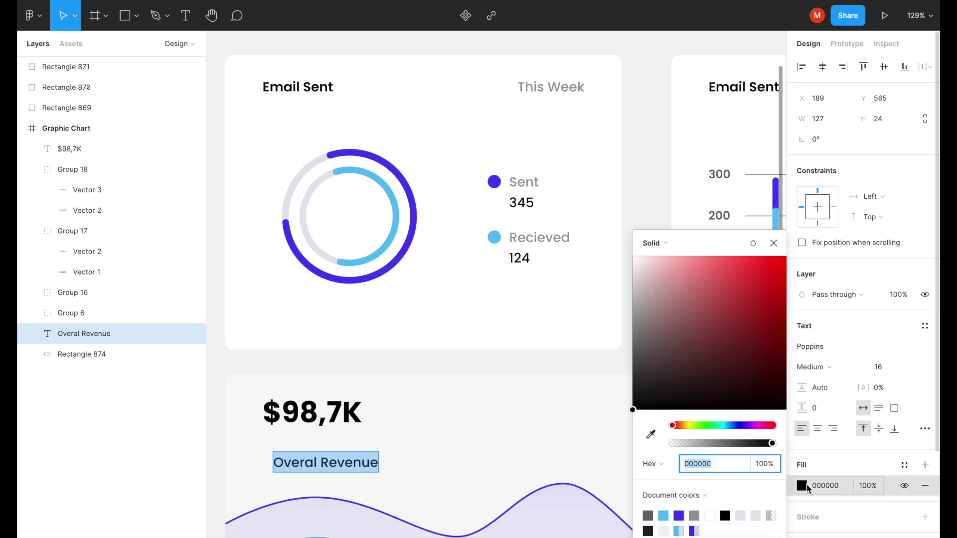
pyautogui.keyDown('ctrl'); pyautogui.scroll(3, 526, 228); pyautogui.keyUp('ctrl')
pyautogui.keyDown('ctrl'); pyautogui.scroll(5, 526, 228); pyautogui.keyUp('ctrl')
pyautogui.click(650, 434)
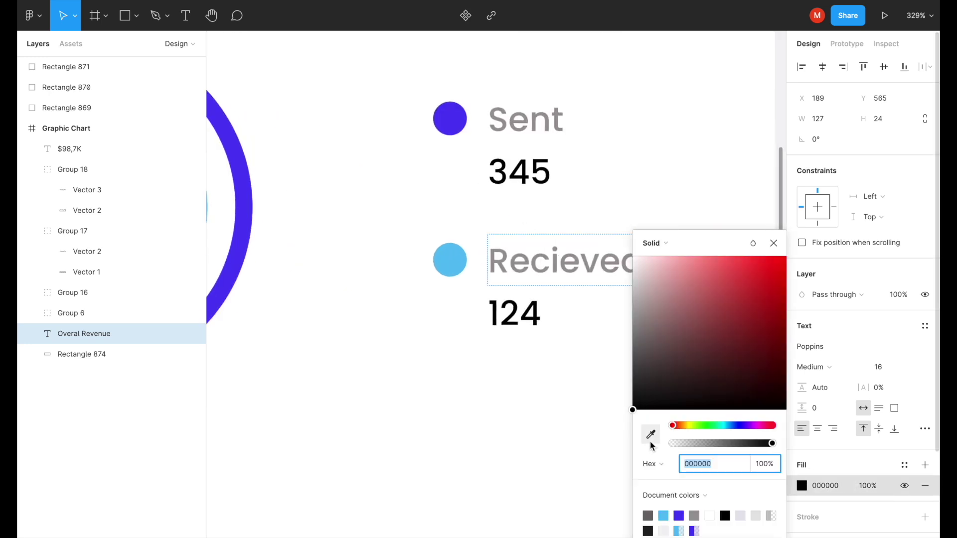
pyautogui.click(534, 257)
pyautogui.click(768, 247)
# Position the Overal Revenue caption directly under $98,7K
pyautogui.keyDown('ctrl'); pyautogui.scroll(-5, 648, 299); pyautogui.keyUp('ctrl')
pyautogui.scroll(-2, 399, 250)
pyautogui.moveTo(402, 445); pyautogui.dragTo(393, 430)
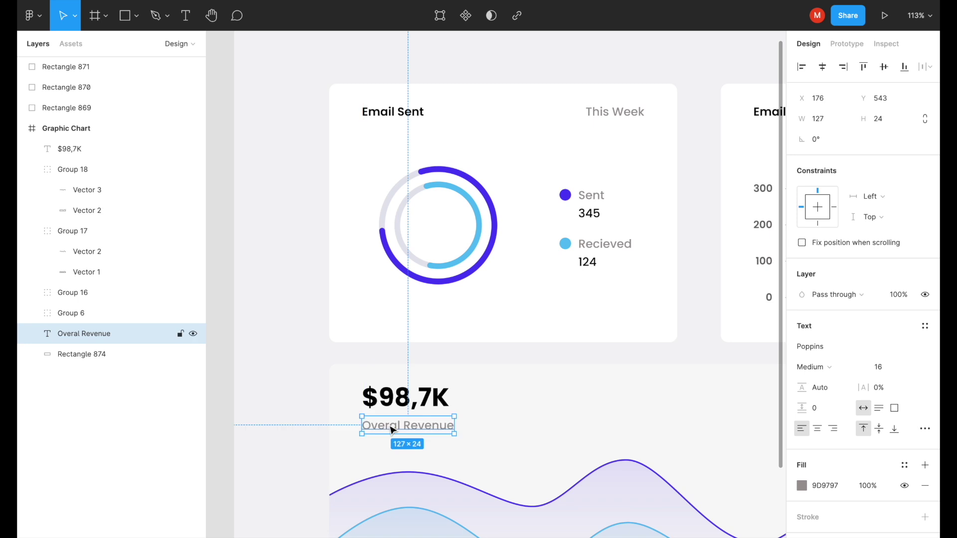
pyautogui.keyDown('ctrl'); pyautogui.scroll(-3, 393, 430); pyautogui.keyUp('ctrl')
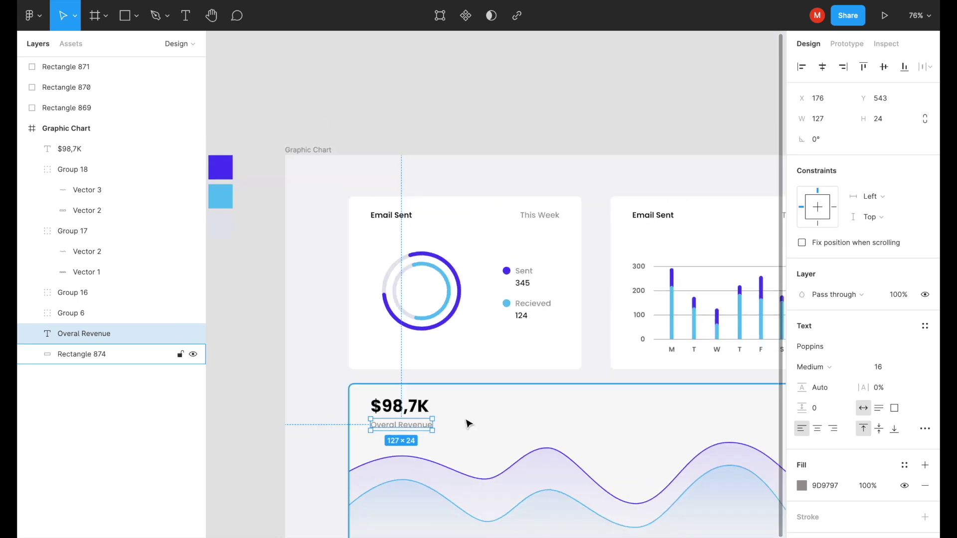
pyautogui.click(510, 429)
# Duplicate the grey caption into 'Total' and 'Pipeline' labels in the $98,7K row
pyautogui.moveTo(398, 424)
pyautogui.mouseDown()
pyautogui.moveTo(629, 402)
pyautogui.moveTo(725, 405)
pyautogui.mouseUp()
pyautogui.hscroll(5, 727, 410)
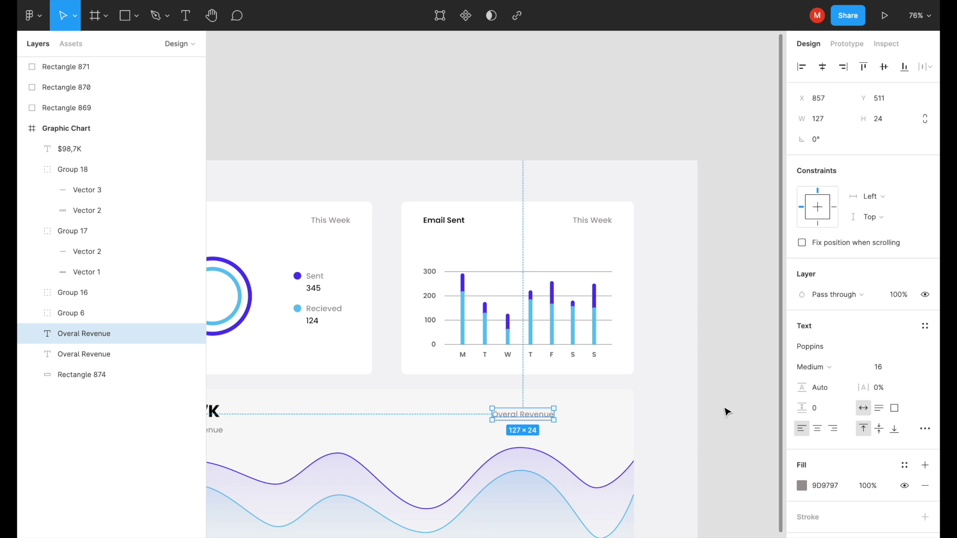
pyautogui.hscroll(-1, 727, 412)
pyautogui.moveTo(583, 398); pyautogui.dragTo(443, 401)
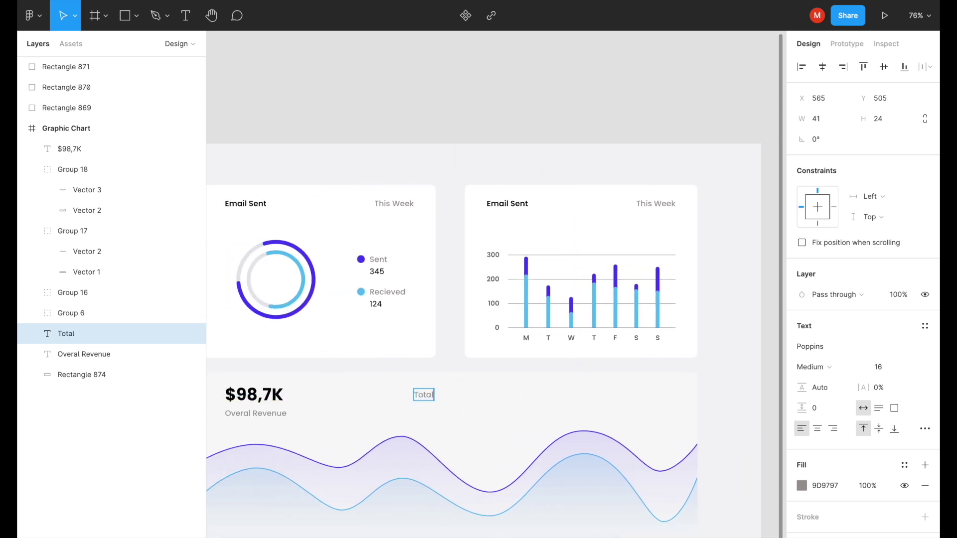
pyautogui.moveTo(424, 395); pyautogui.dragTo(460, 395)
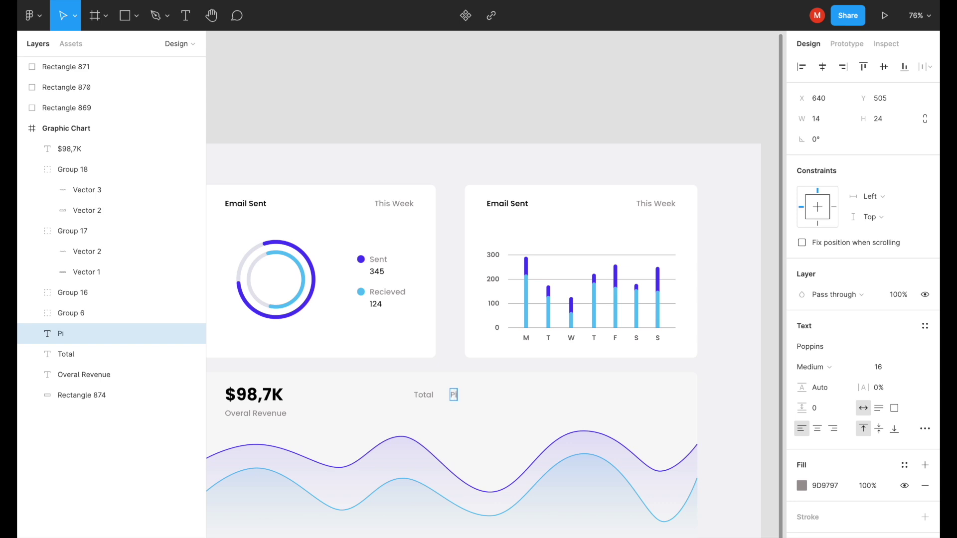
pyautogui.scroll(5, 420, 386)
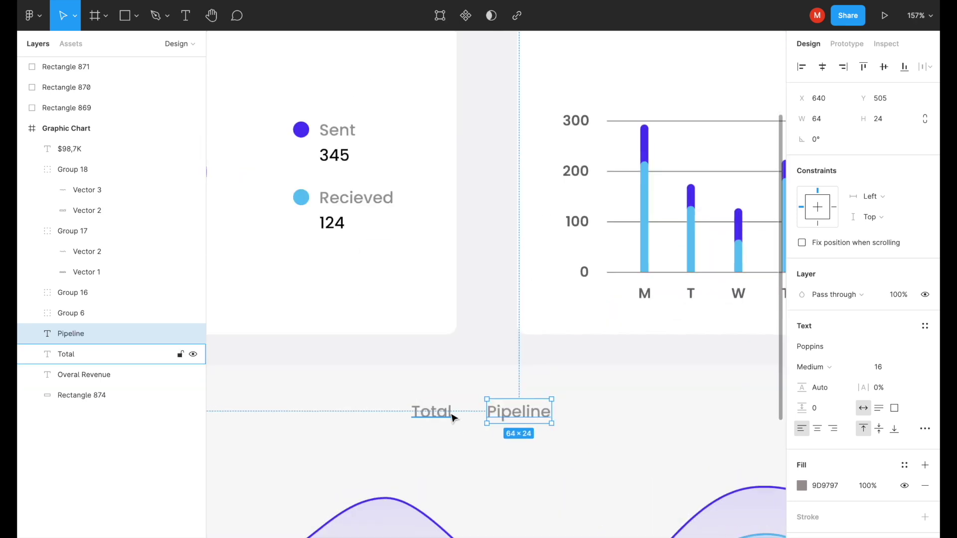
# Draw a 16×16 circle left of Total and copy it beside Pipeline
pyautogui.click(136, 16)
pyautogui.click(116, 95)
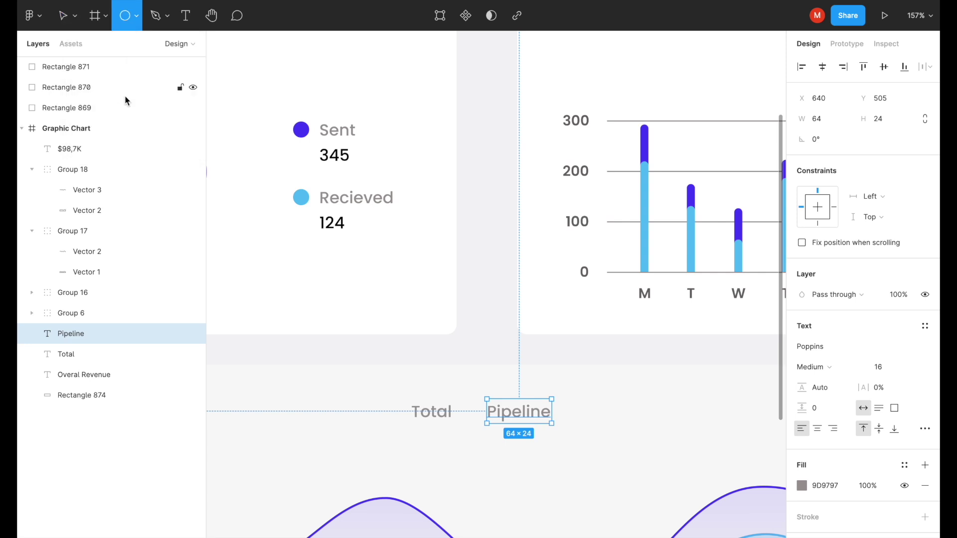
pyautogui.moveTo(394, 406); pyautogui.dragTo(405, 418)
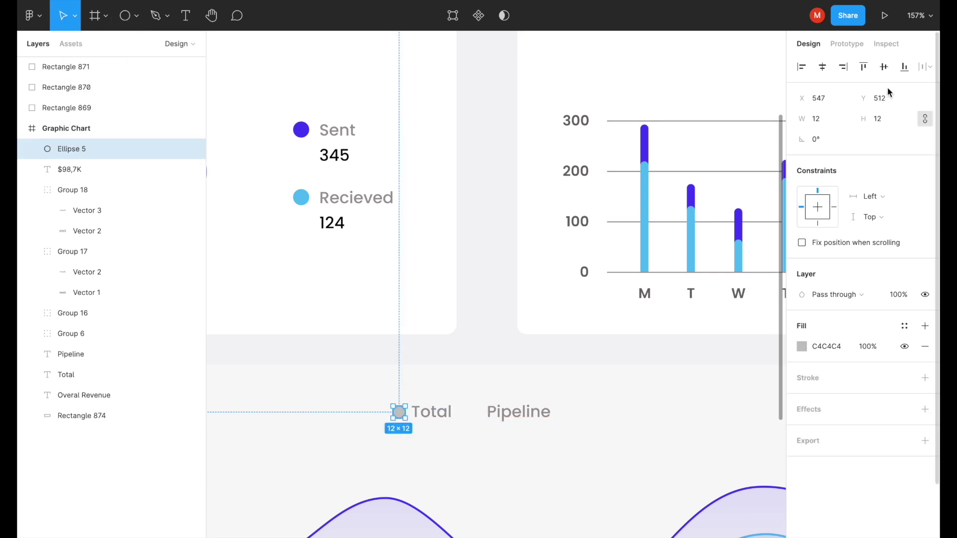
pyautogui.write('6')
pyautogui.press('Return')
pyautogui.scroll(4, 429, 399)
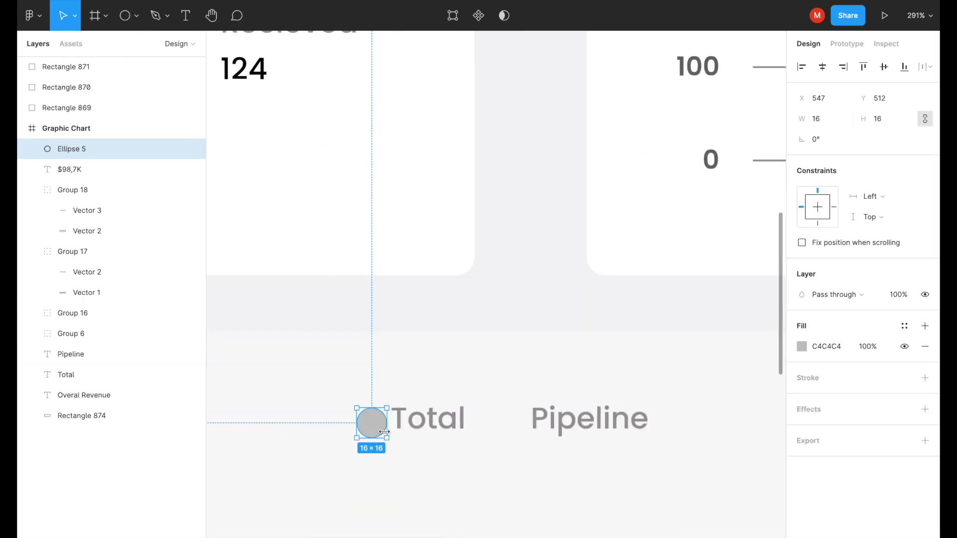
pyautogui.keyDown('alt'); pyautogui.moveTo(362, 428); pyautogui.dragTo(508, 429); pyautogui.keyUp('alt')
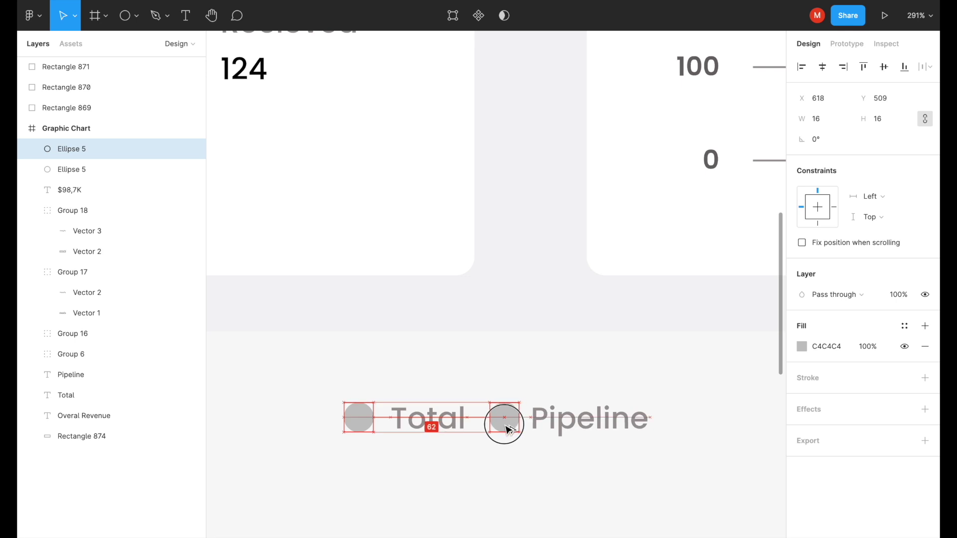
# Fill the Pipeline dot light blue and the Total dot purple from document swatches
pyautogui.click(801, 348)
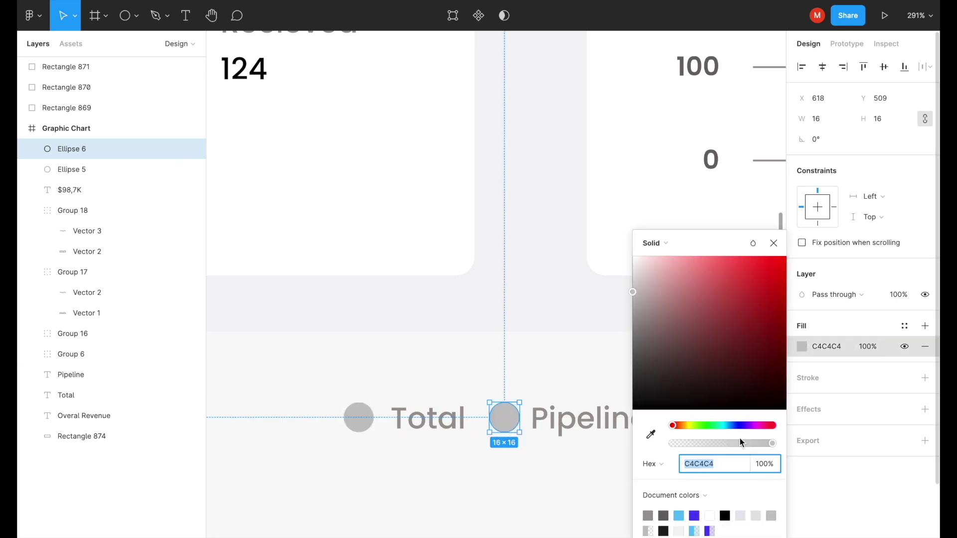
pyautogui.click(679, 515)
pyautogui.click(360, 418)
pyautogui.click(801, 347)
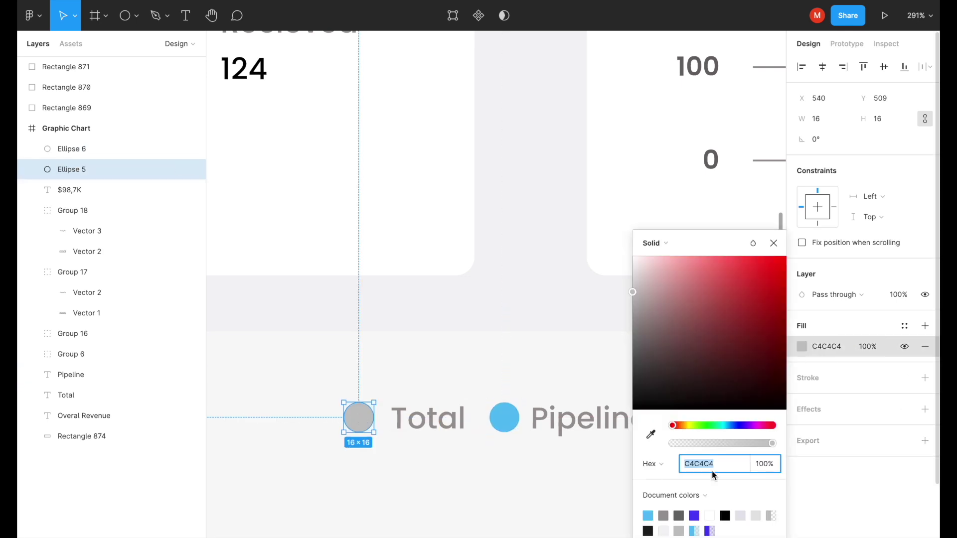
pyautogui.click(694, 516)
pyautogui.press('Escape')
# Adjust spacing: shift the Pipeline dot and label right, nudge Total slightly left
pyautogui.click(543, 448)
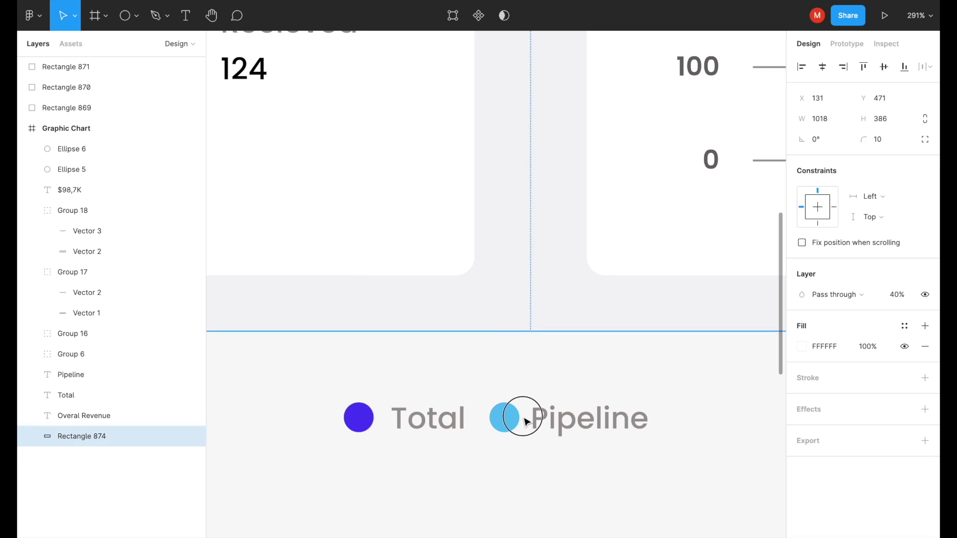
pyautogui.click(505, 418)
pyautogui.keyDown('shift'); pyautogui.click(532, 423); pyautogui.keyUp('shift')
pyautogui.moveTo(533, 419); pyautogui.dragTo(547, 420)
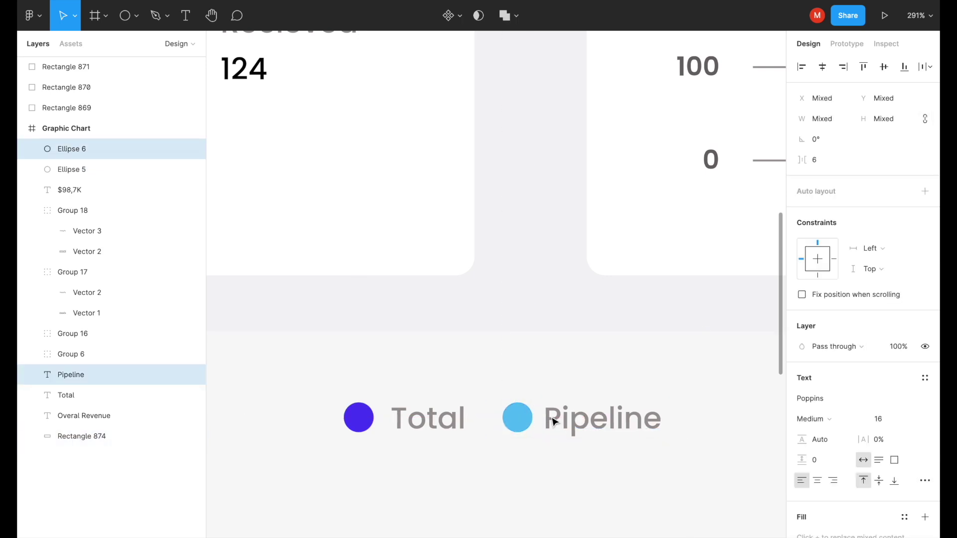
pyautogui.click(426, 427)
pyautogui.moveTo(427, 428); pyautogui.dragTo(422, 427)
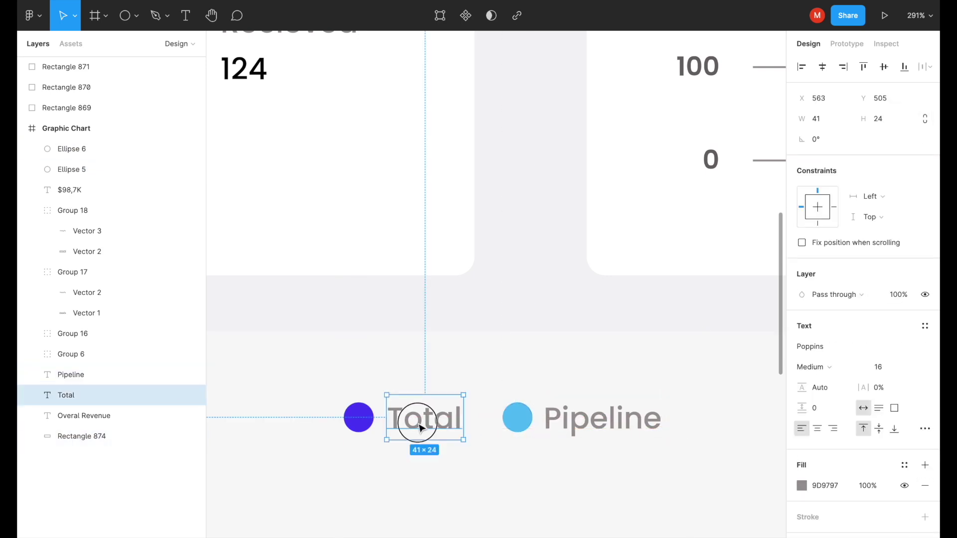
# Copy the bar card's This Week label to the revenue card's top right
pyautogui.click(429, 478)
pyautogui.scroll(-10, 573, 349)
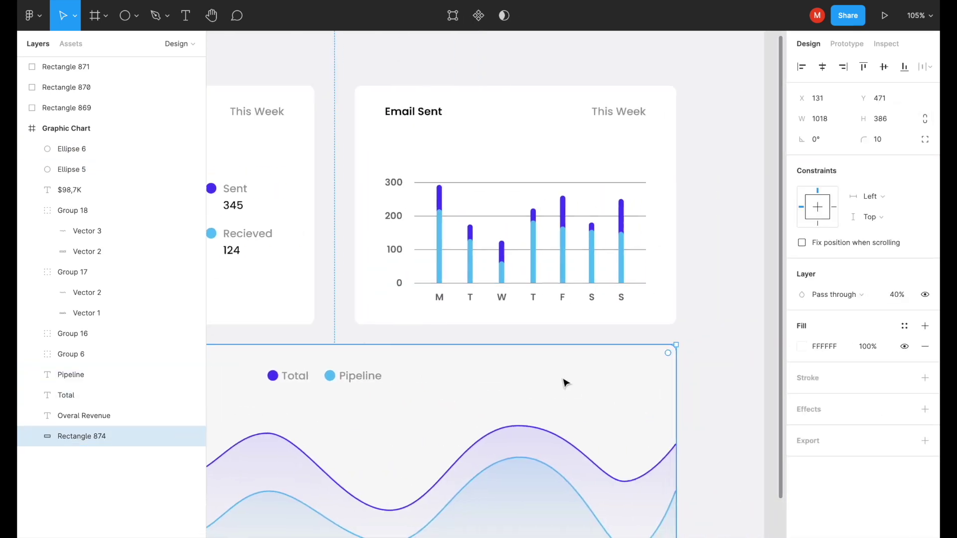
pyautogui.doubleClick(622, 227)
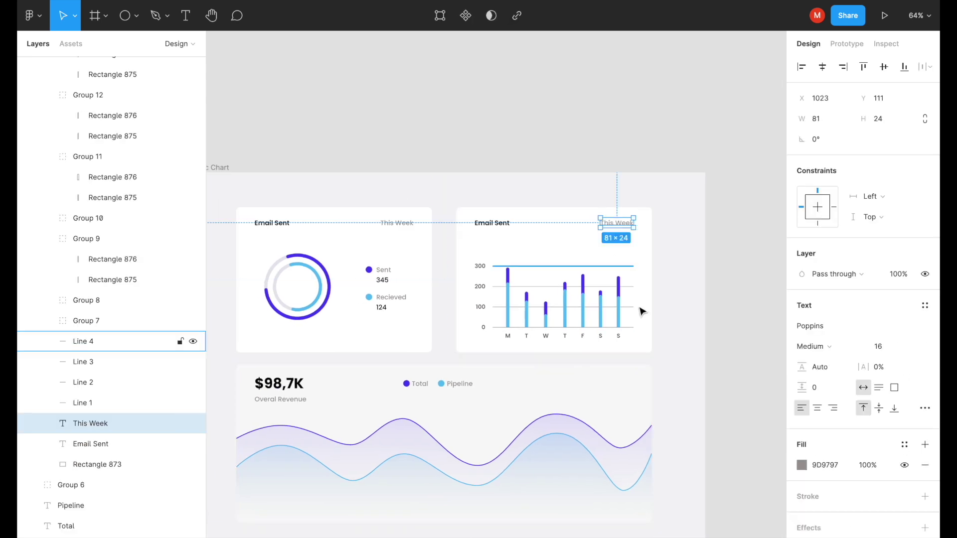
pyautogui.scroll(5, 587, 347)
pyautogui.hotkey('ctrl', 'x')
pyautogui.hotkey('ctrl', 'v')
pyautogui.scroll(-2, 588, 233)
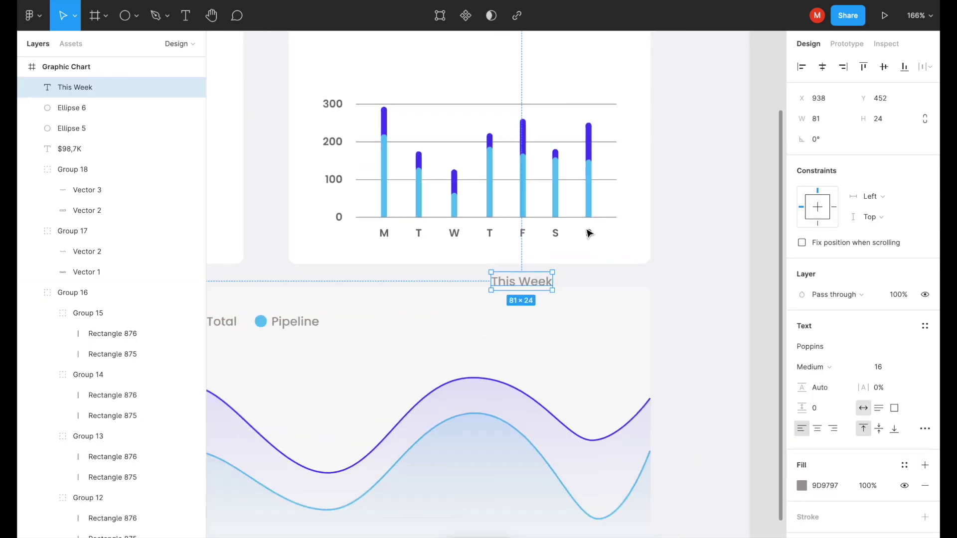
pyautogui.moveTo(530, 285); pyautogui.dragTo(593, 324)
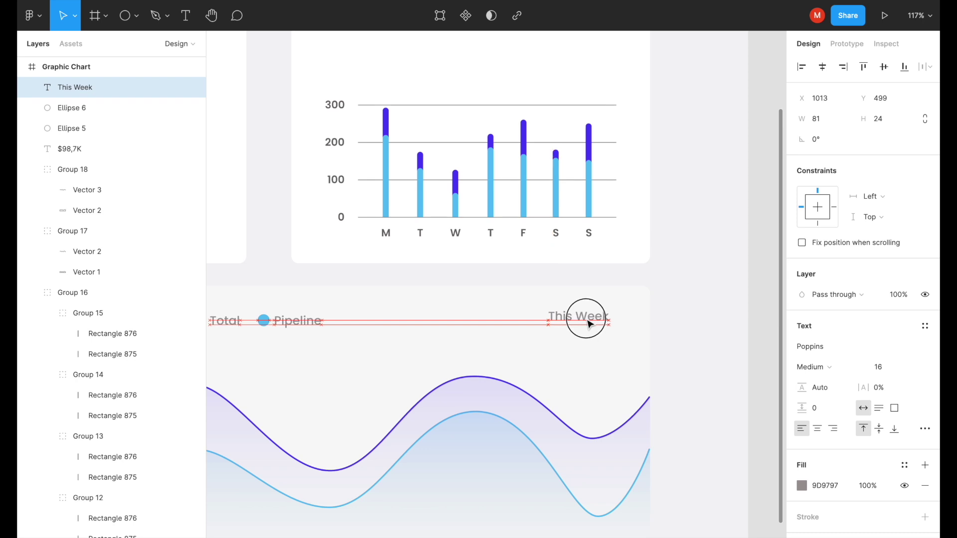
# Group all of the revenue wave-chart card's layers together
pyautogui.click(688, 316)
pyautogui.scroll(-5, 688, 316)
pyautogui.scroll(2, 688, 316)
pyautogui.click(554, 325)
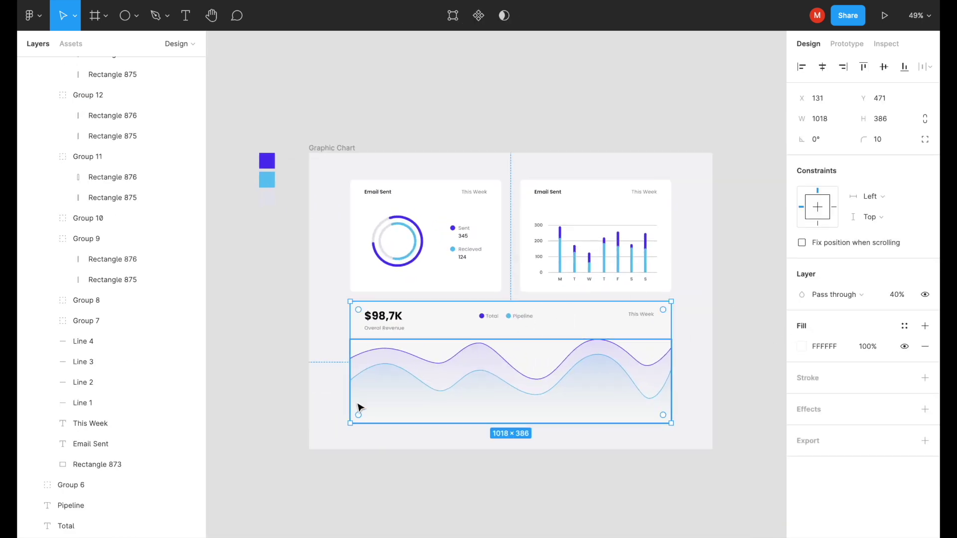
pyautogui.moveTo(691, 309)
pyautogui.mouseDown()
pyautogui.moveTo(420, 435)
pyautogui.moveTo(353, 438)
pyautogui.mouseUp()
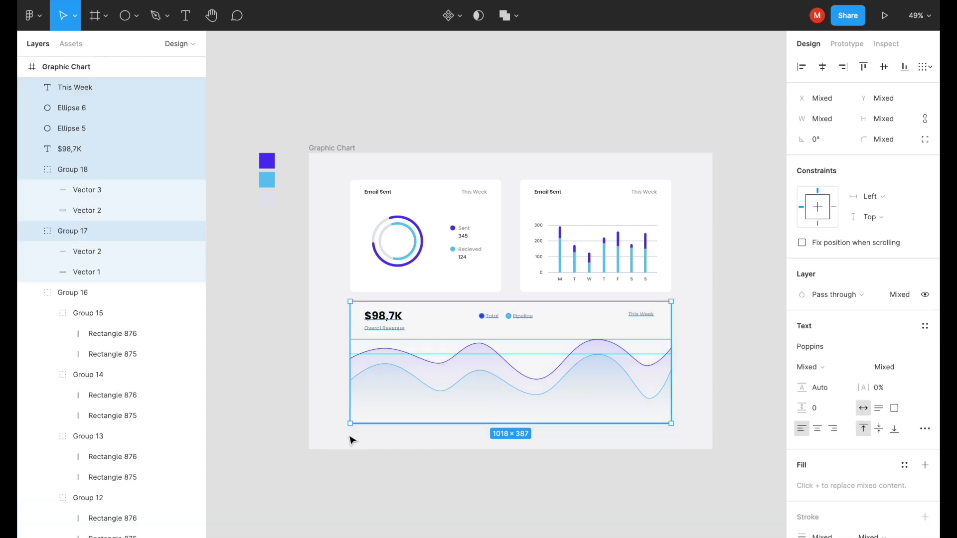
pyautogui.hotkey('ctrl', 'g')
pyautogui.click(716, 316)
# Add a black 25% drop shadow with 0 vertical offset and soft blur to the donut card
pyautogui.click(485, 292)
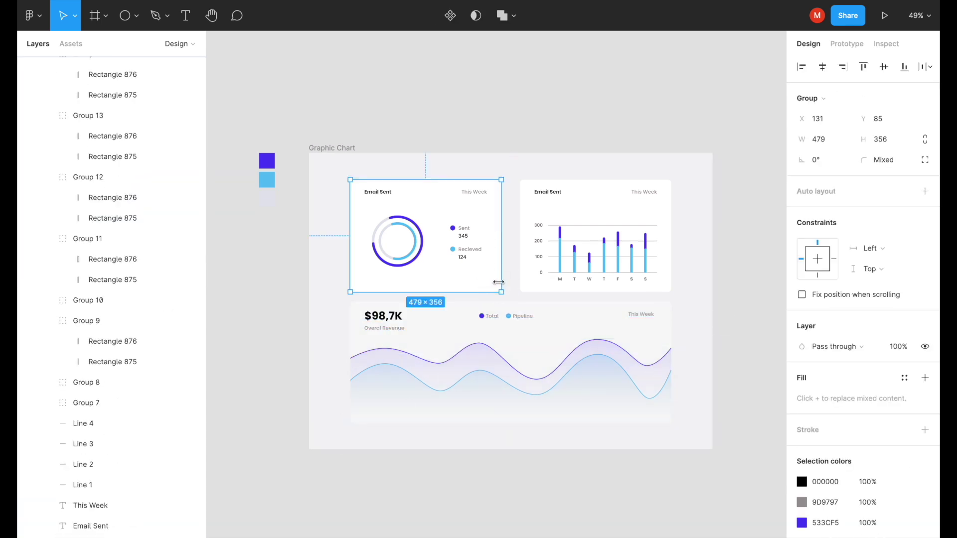
pyautogui.doubleClick(488, 289)
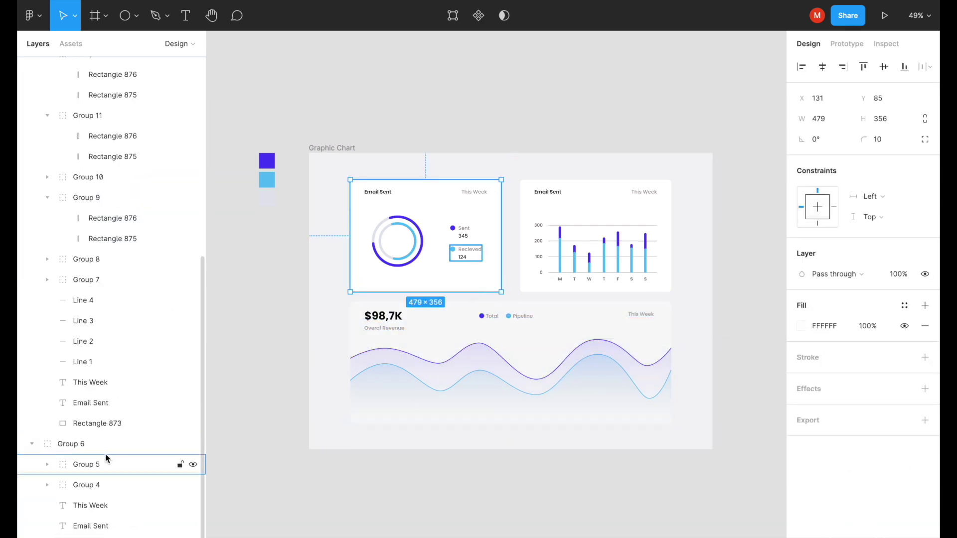
pyautogui.click(824, 389)
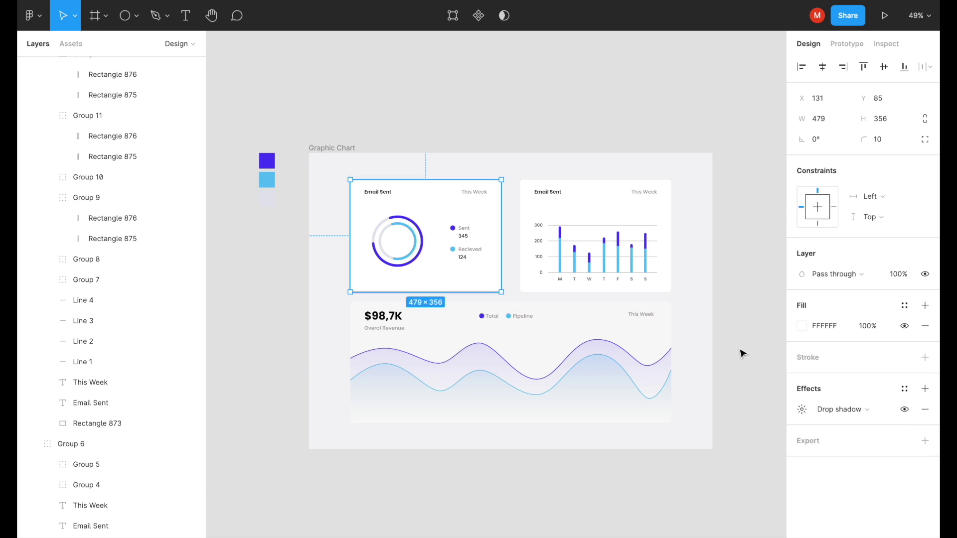
pyautogui.click(801, 409)
pyautogui.press('Down')
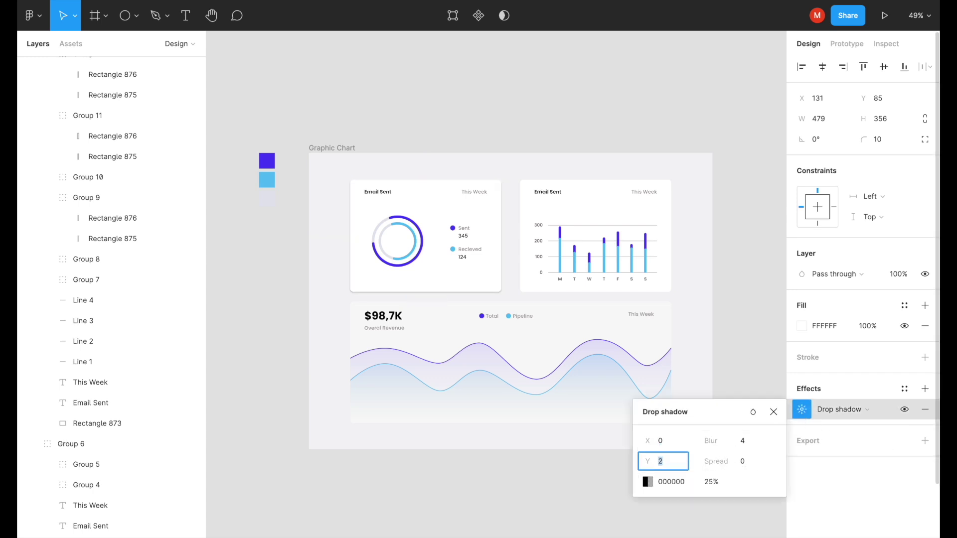
pyautogui.press('Down')
pyautogui.press('Tab')
pyautogui.press('Up')
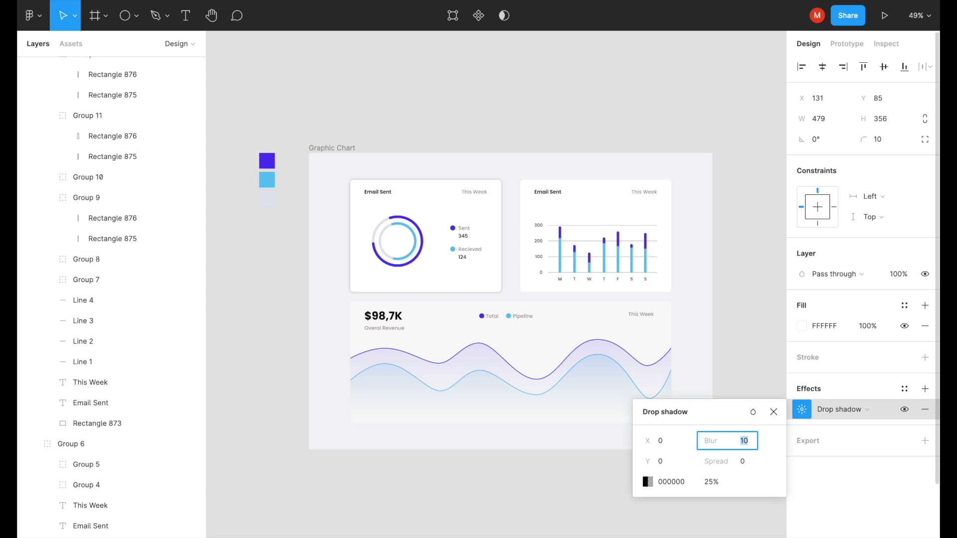
pyautogui.press('Down')
pyautogui.click(724, 489)
pyautogui.click(762, 354)
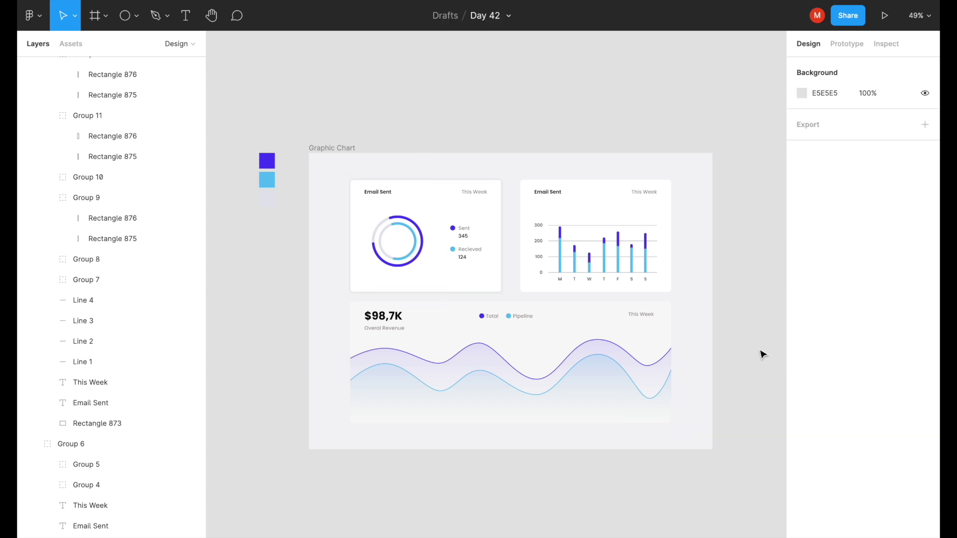
# Paste the donut card's shadowed white styling onto the revenue card background
pyautogui.doubleClick(489, 288)
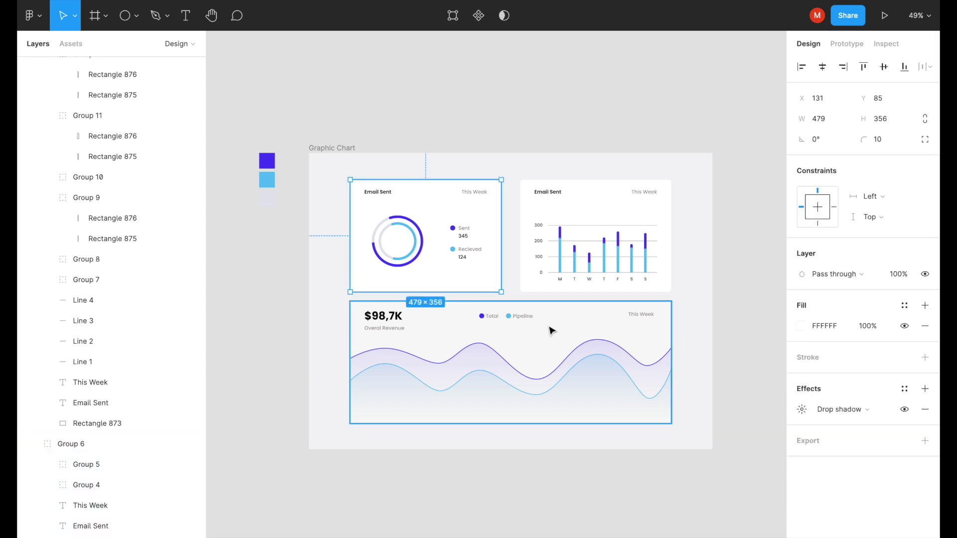
pyautogui.doubleClick(665, 279)
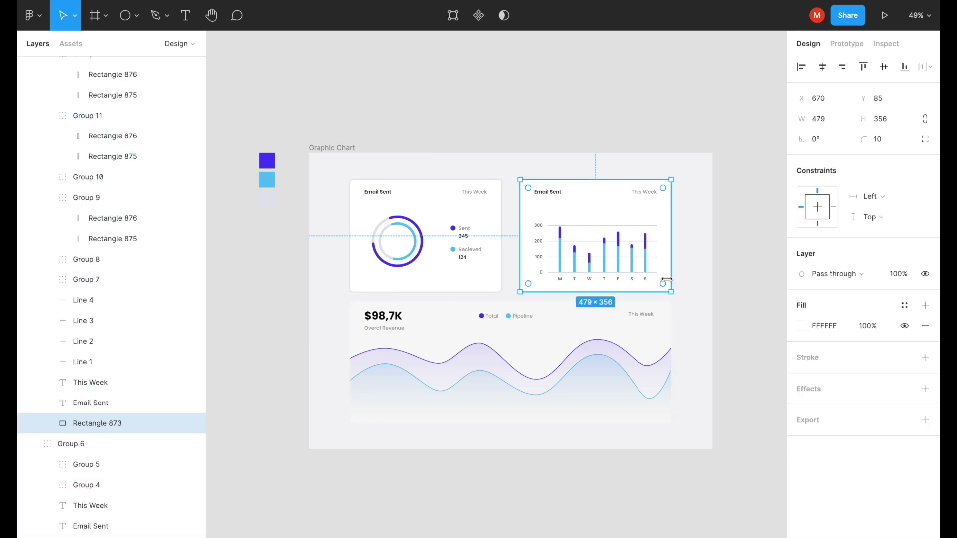
pyautogui.doubleClick(397, 334)
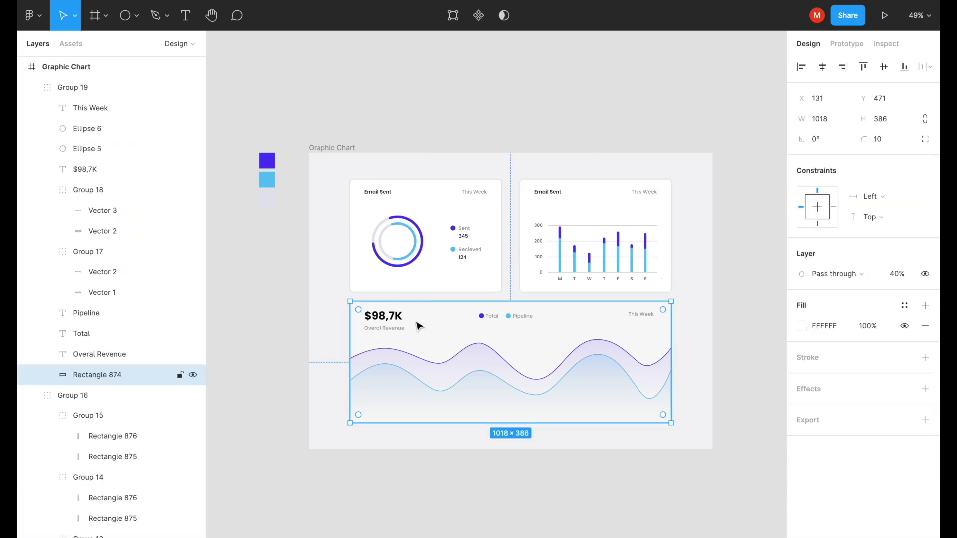
pyautogui.hotkey('ctrl', 'alt', 'v')
pyautogui.click(749, 282)
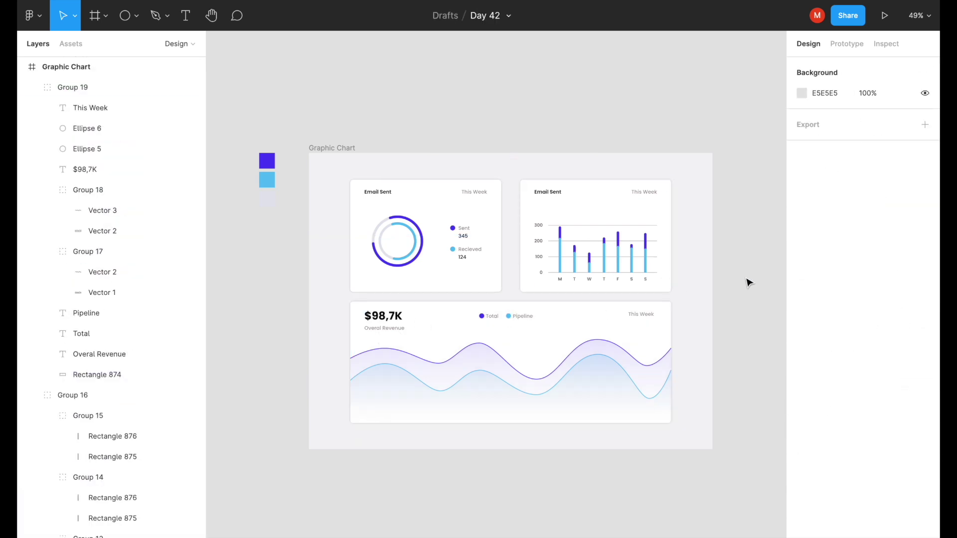
pyautogui.click(324, 149)
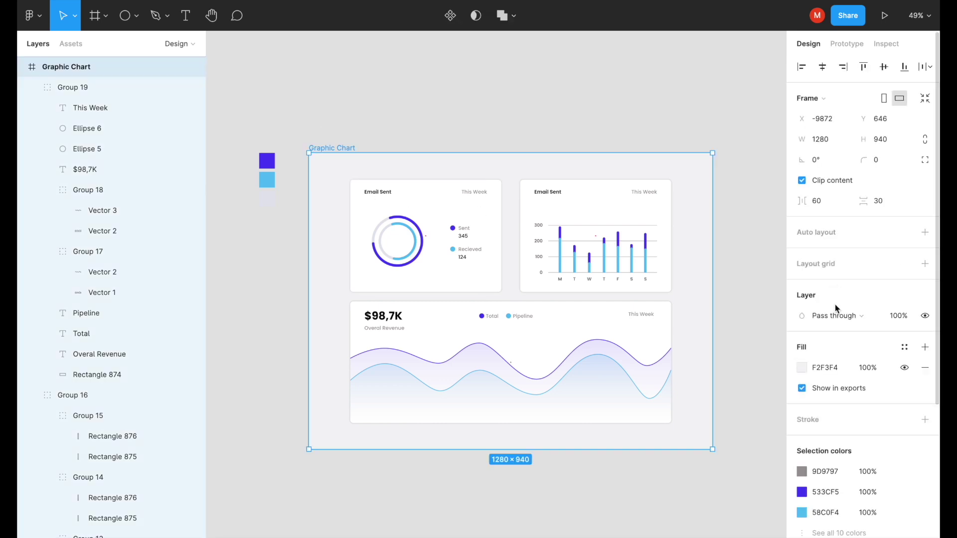
# Fill the Graphic Chart frame with document colour 58C0F4 after trying other colours
pyautogui.click(801, 369)
pyautogui.click(635, 282)
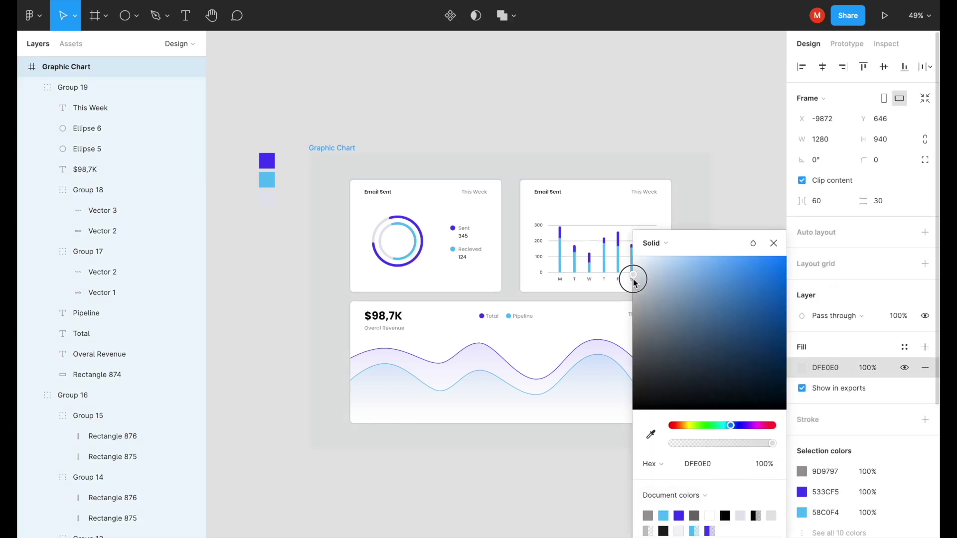
pyautogui.moveTo(634, 282)
pyautogui.mouseDown()
pyautogui.moveTo(679, 261)
pyautogui.moveTo(741, 355)
pyautogui.moveTo(738, 302)
pyautogui.moveTo(738, 325)
pyautogui.moveTo(698, 357)
pyautogui.moveTo(696, 375)
pyautogui.moveTo(698, 328)
pyautogui.moveTo(707, 344)
pyautogui.mouseUp()
pyautogui.hscroll(3, 517, 341)
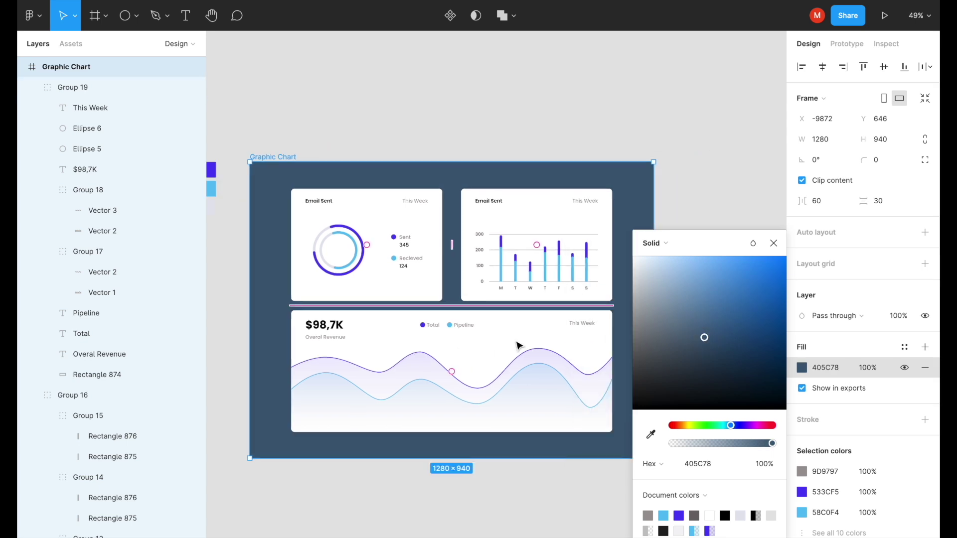
pyautogui.click(679, 515)
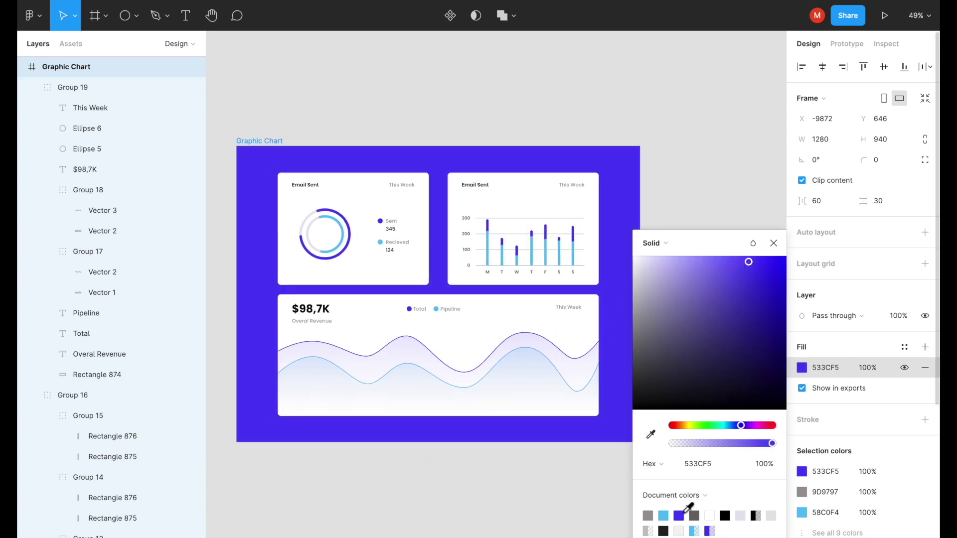
pyautogui.click(666, 515)
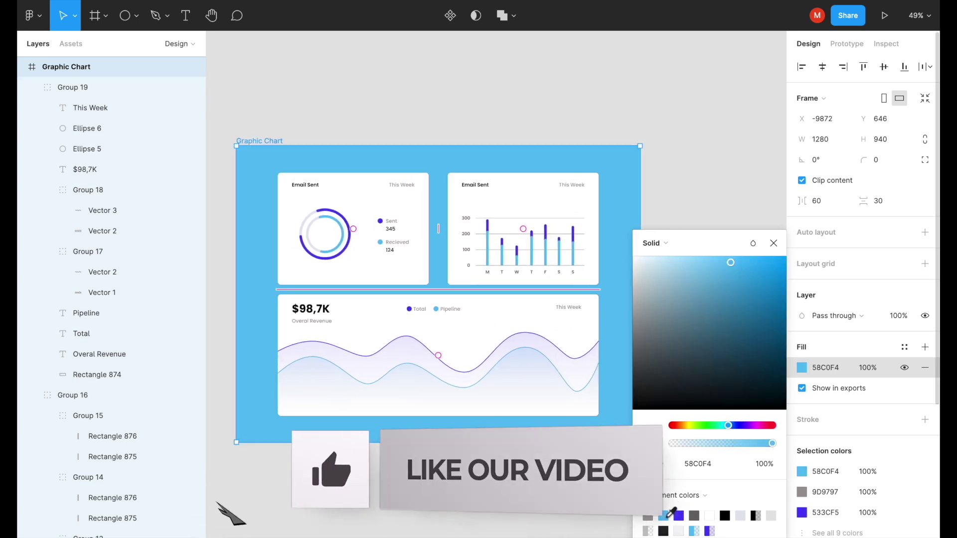
pyautogui.click(773, 242)
pyautogui.keyDown('ctrl'); pyautogui.scroll(5, 562, 261); pyautogui.keyUp('ctrl')
pyautogui.keyDown('ctrl'); pyautogui.scroll(-3, 562, 261); pyautogui.keyUp('ctrl')
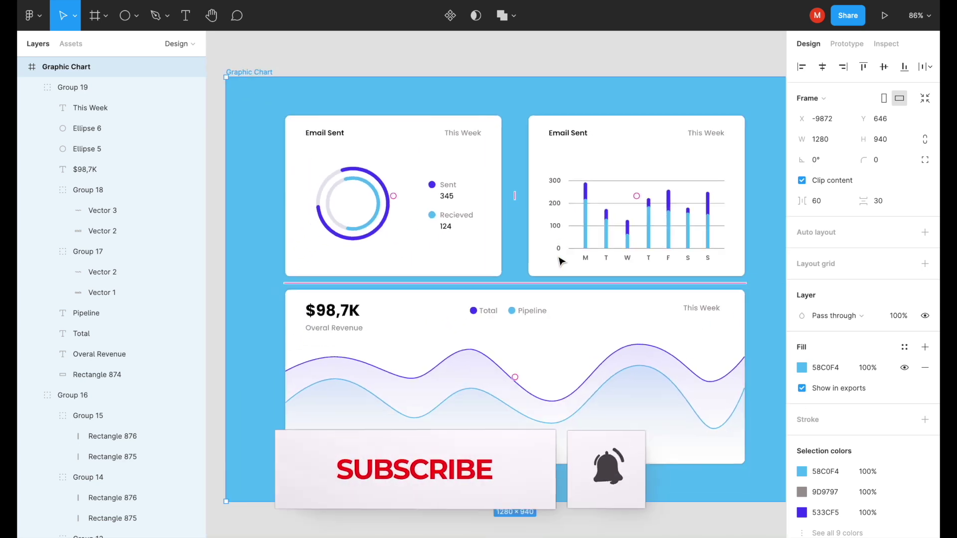
pyautogui.click(487, 59)
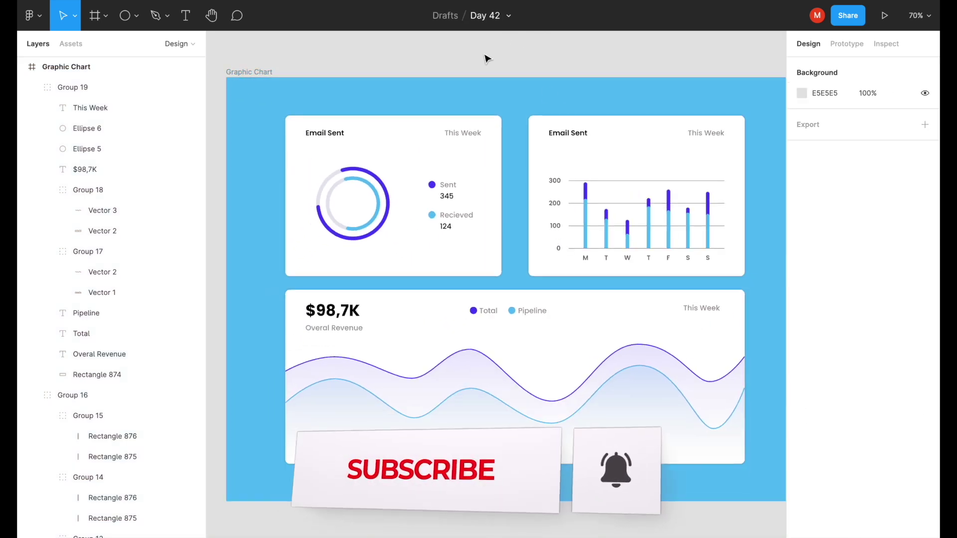
pyautogui.click(257, 73)
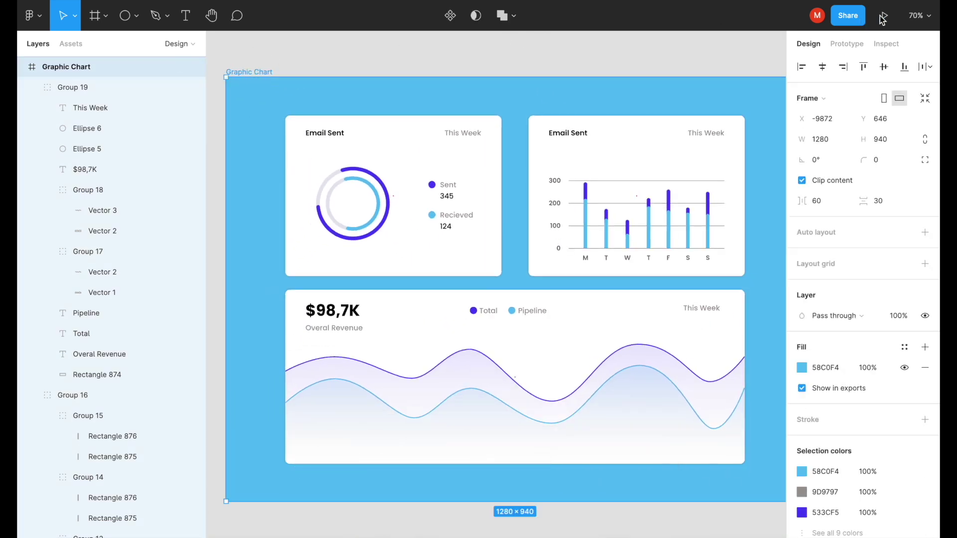